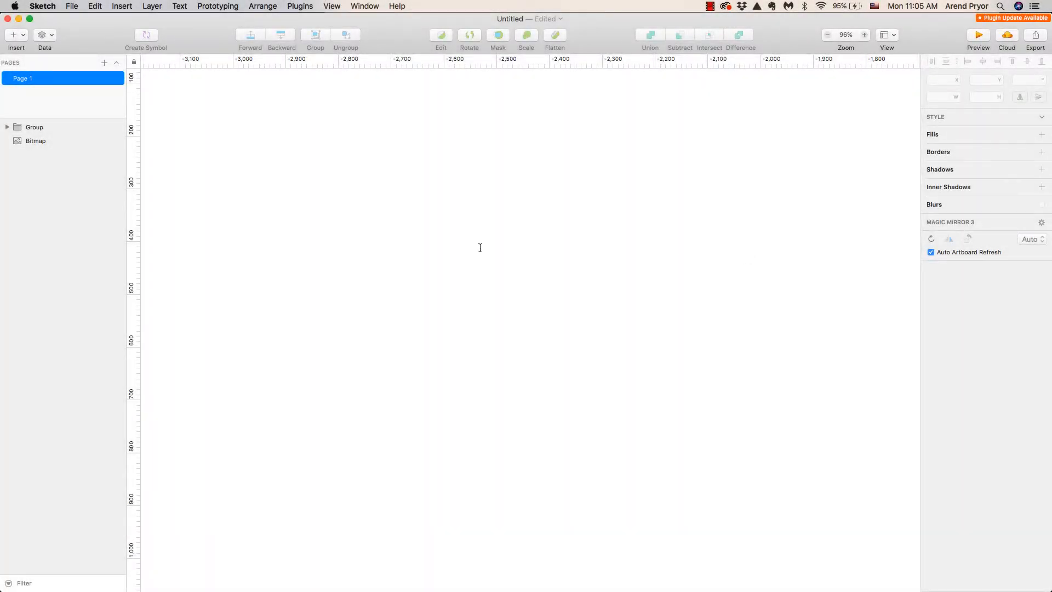
Add a text layer on the blank canvas reading "Type whatever you want"
{"action": "left_click", "coordinate": [346, 247]}
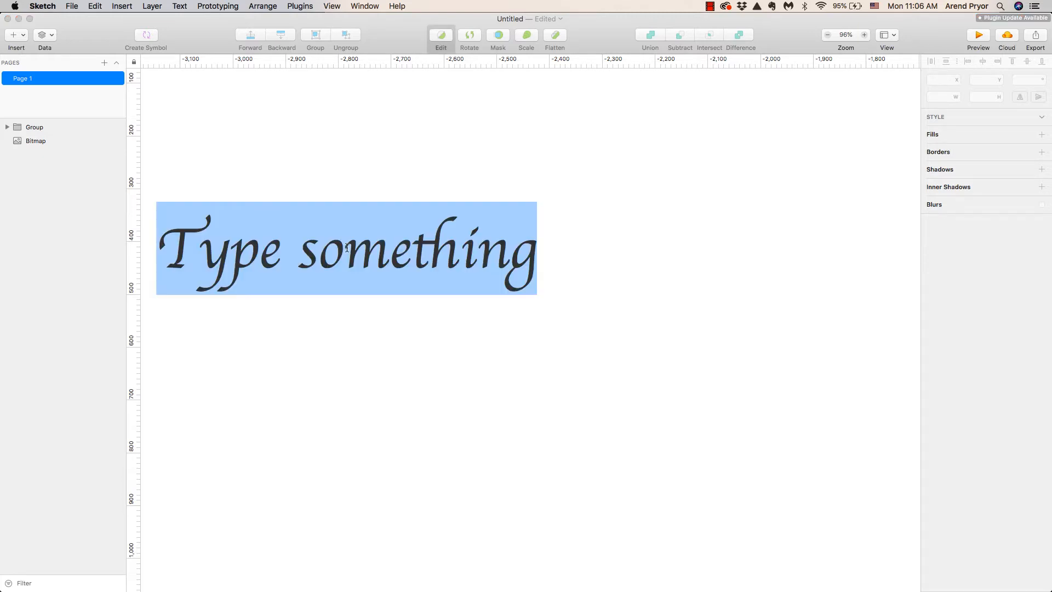
{"action": "type", "text": "Type "}
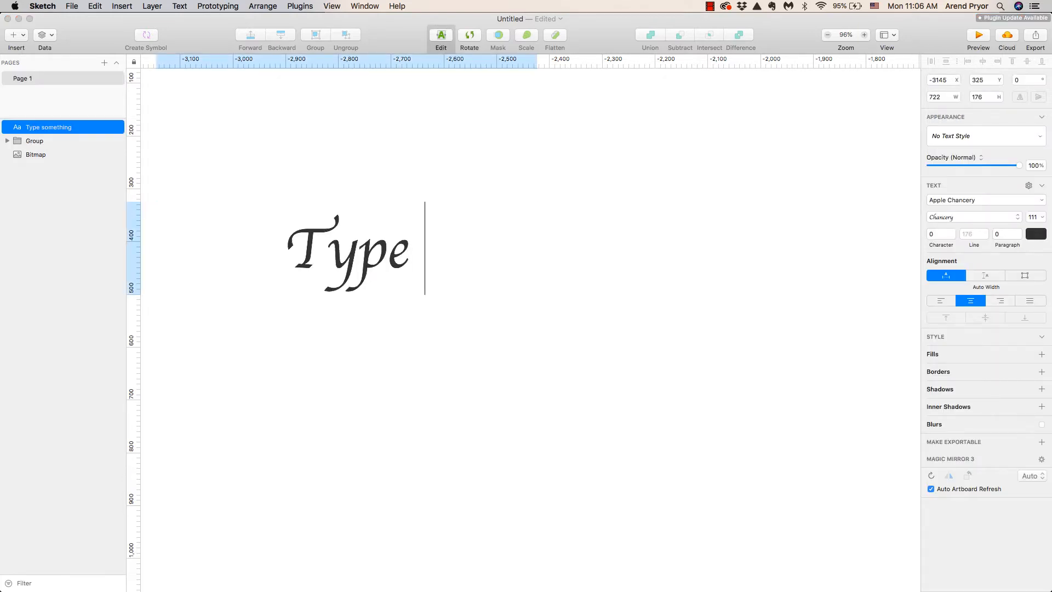
{"action": "type", "text": "whatever you want"}
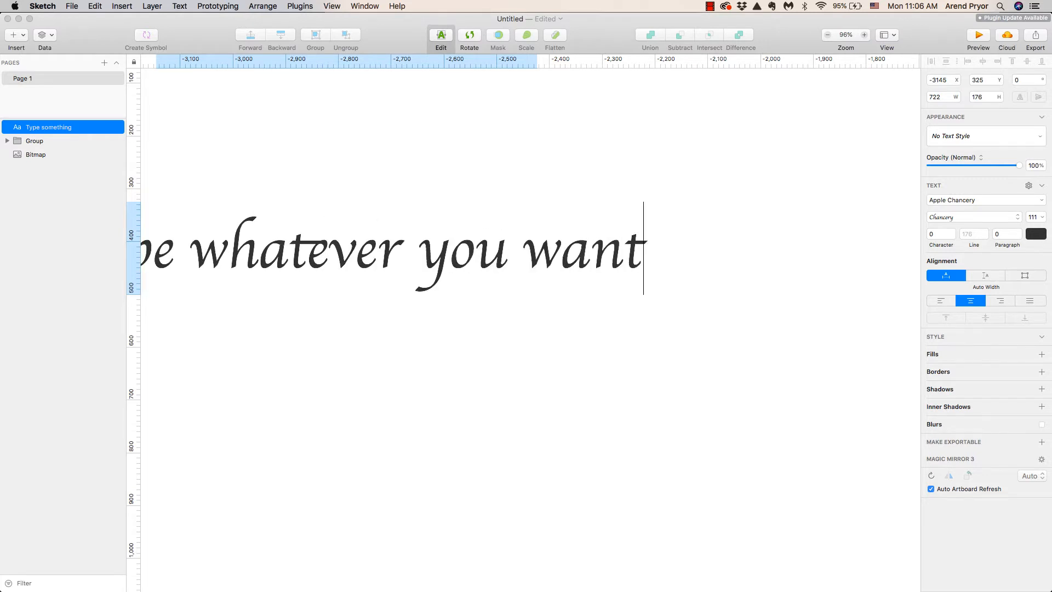
{"action": "key", "text": "Escape"}
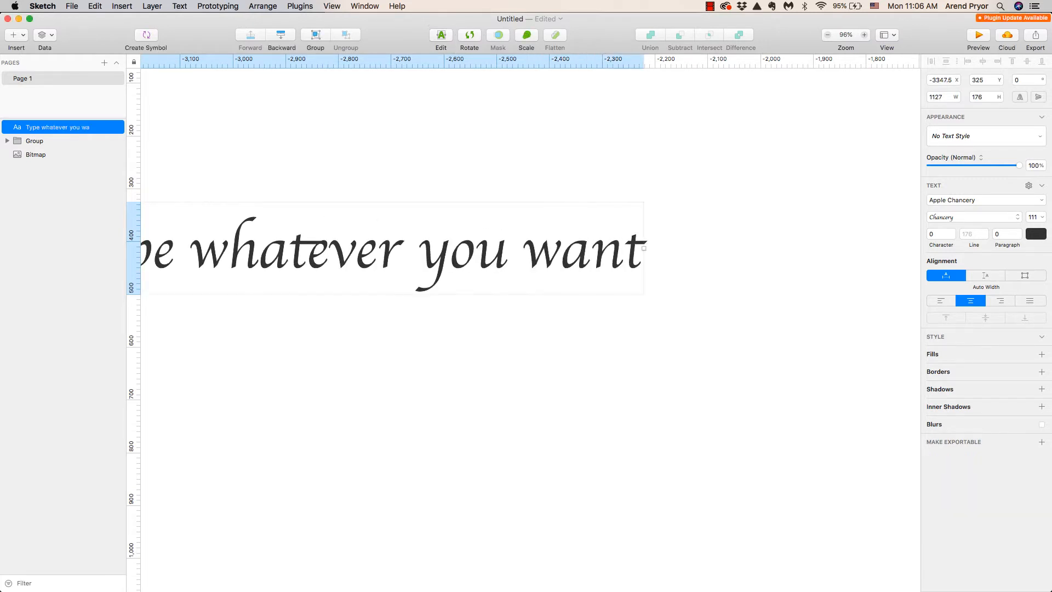
Move the text layer so the whole phrase fits in the visible canvas, and widen its box on both sides to about 1348
{"action": "left_click_drag", "start_coordinate": [338, 257], "coordinate": [502, 244]}
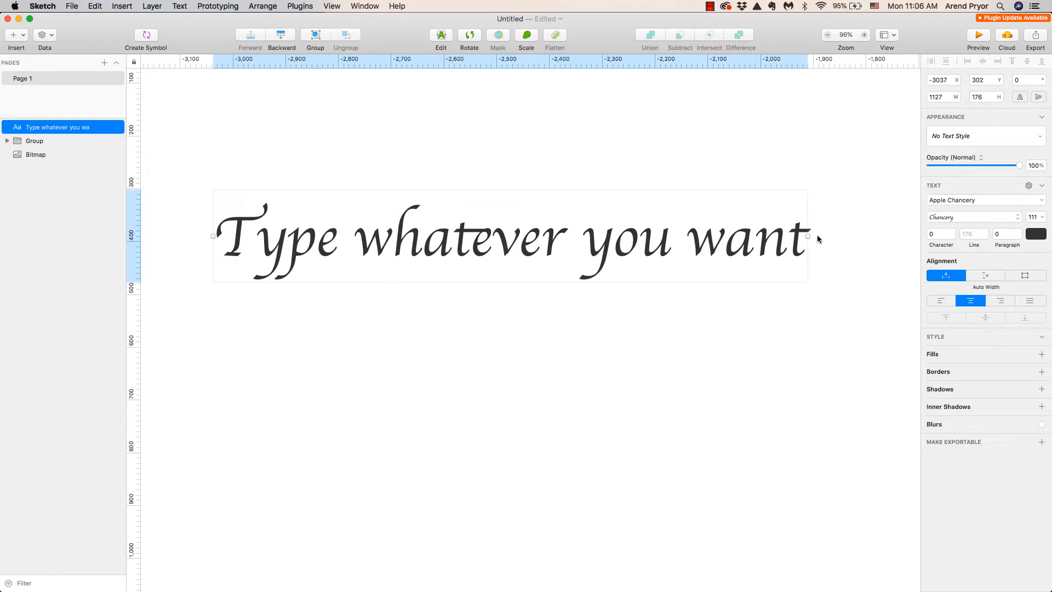
{"action": "left_click_drag", "start_coordinate": [808, 236], "coordinate": [888, 236]}
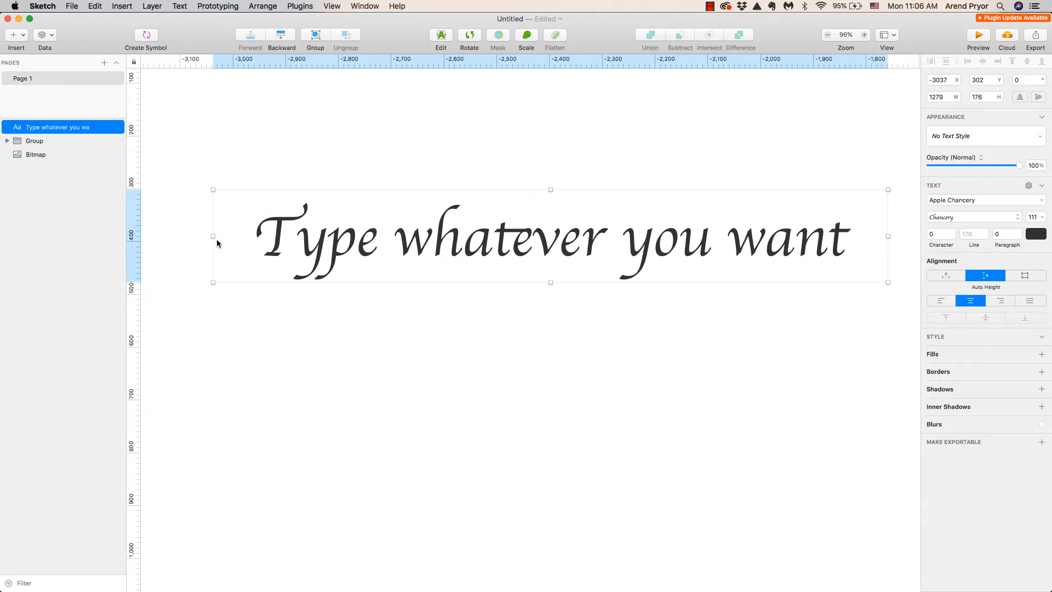
{"action": "left_click_drag", "start_coordinate": [214, 236], "coordinate": [176, 236]}
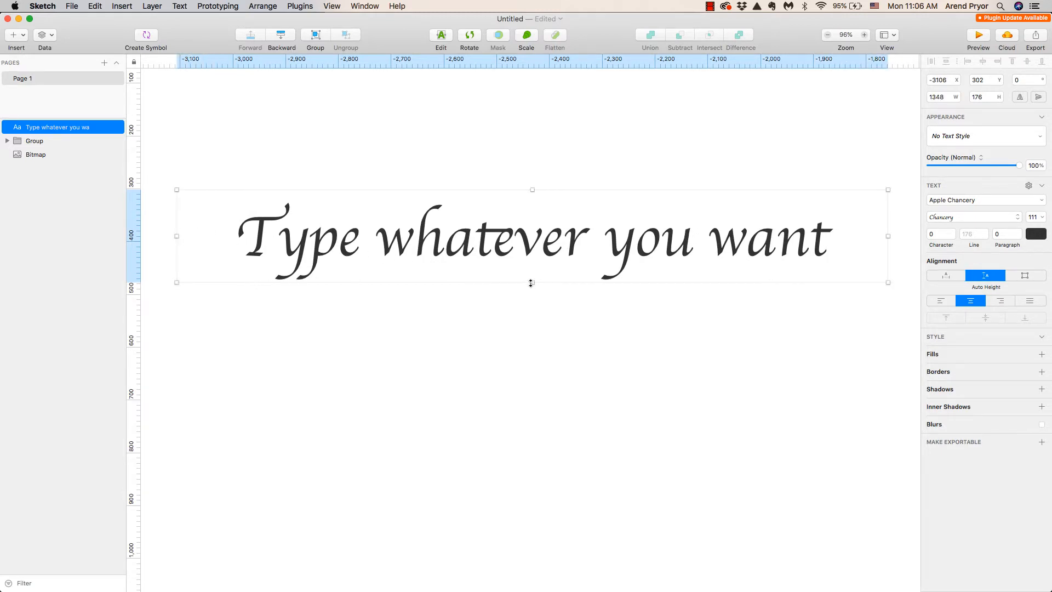
{"action": "left_click", "coordinate": [463, 307]}
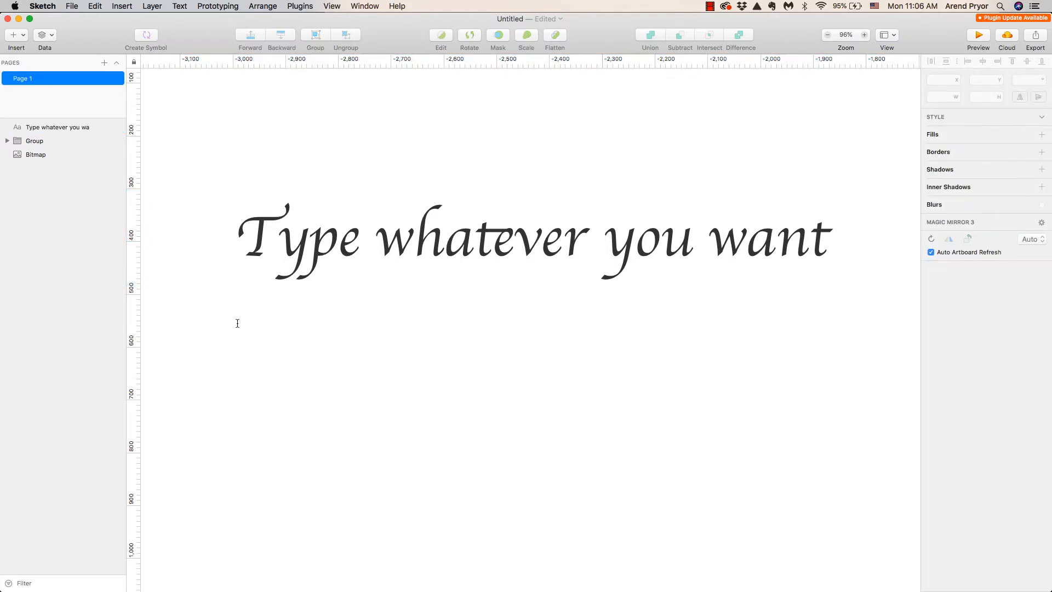
Draw a second text box about 1005 by 405 below the existing text, and delete it
{"action": "left_click_drag", "start_coordinate": [238, 323], "coordinate": [769, 536]}
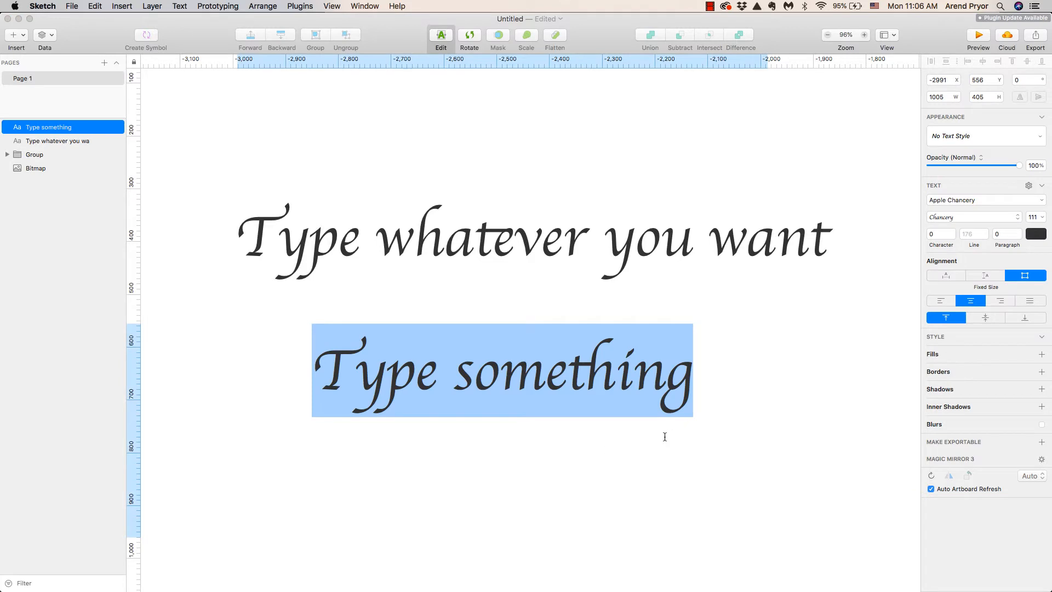
{"action": "key", "text": "Escape"}
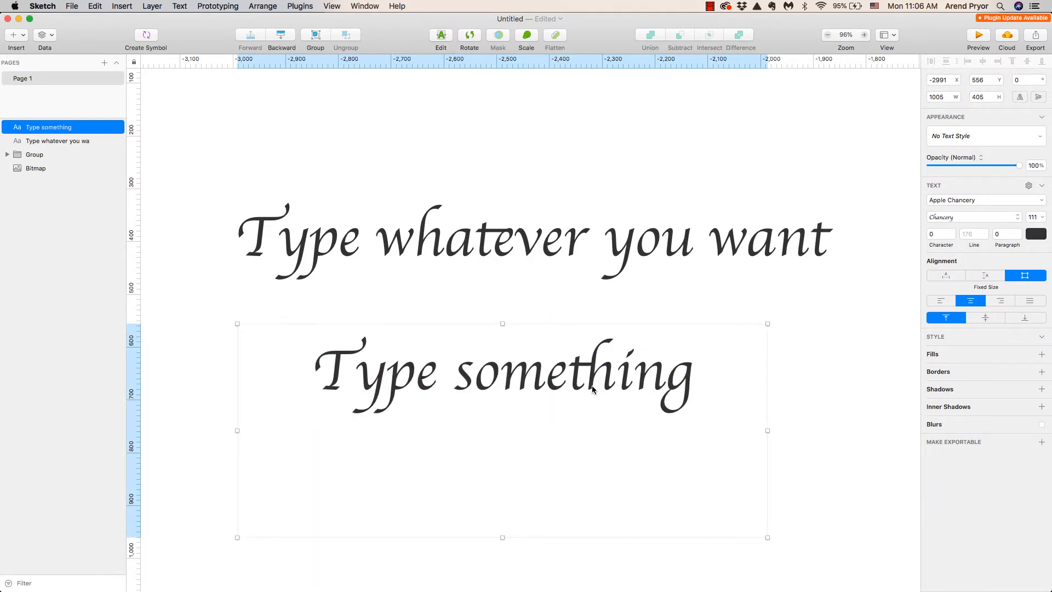
{"action": "key", "text": "Delete"}
Extend the "Type whatever you want" text box downward to a height of about 372
{"action": "left_click", "coordinate": [574, 251]}
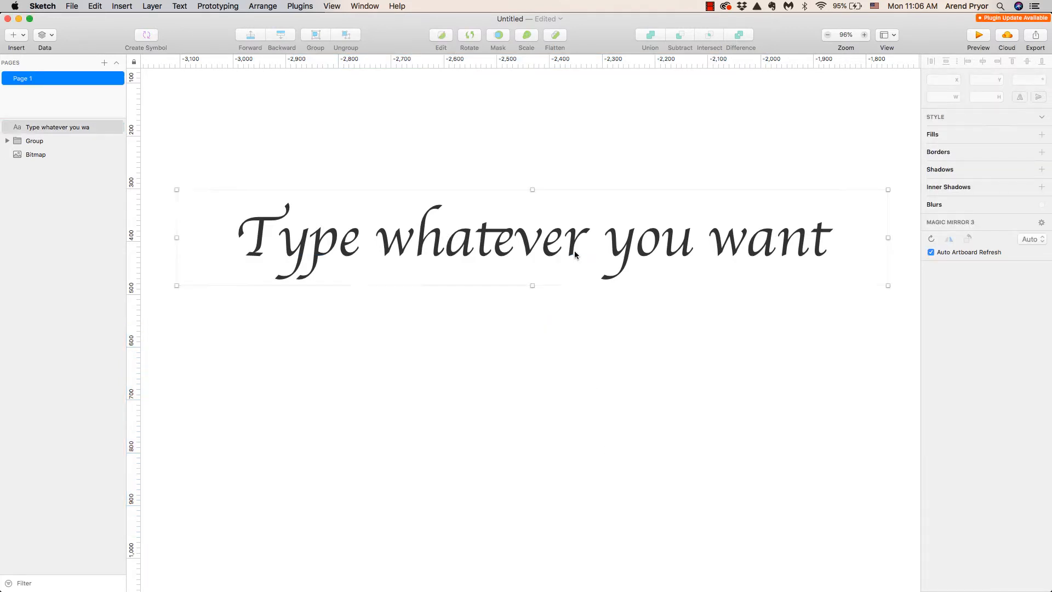
{"action": "double_click", "coordinate": [566, 259]}
{"action": "key", "text": "Escape"}
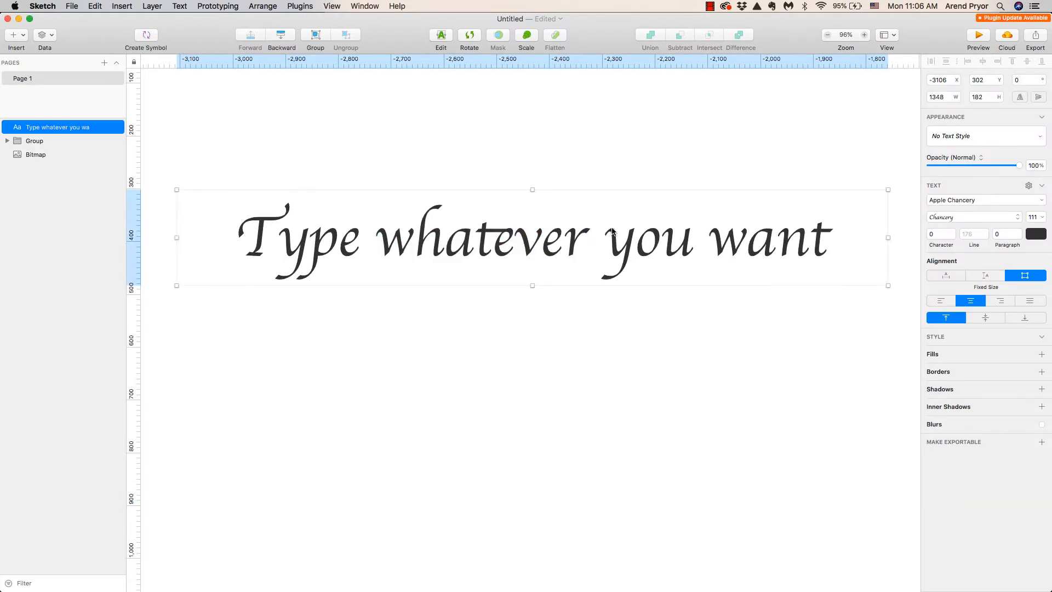
{"action": "left_click_drag", "start_coordinate": [531, 286], "coordinate": [534, 385]}
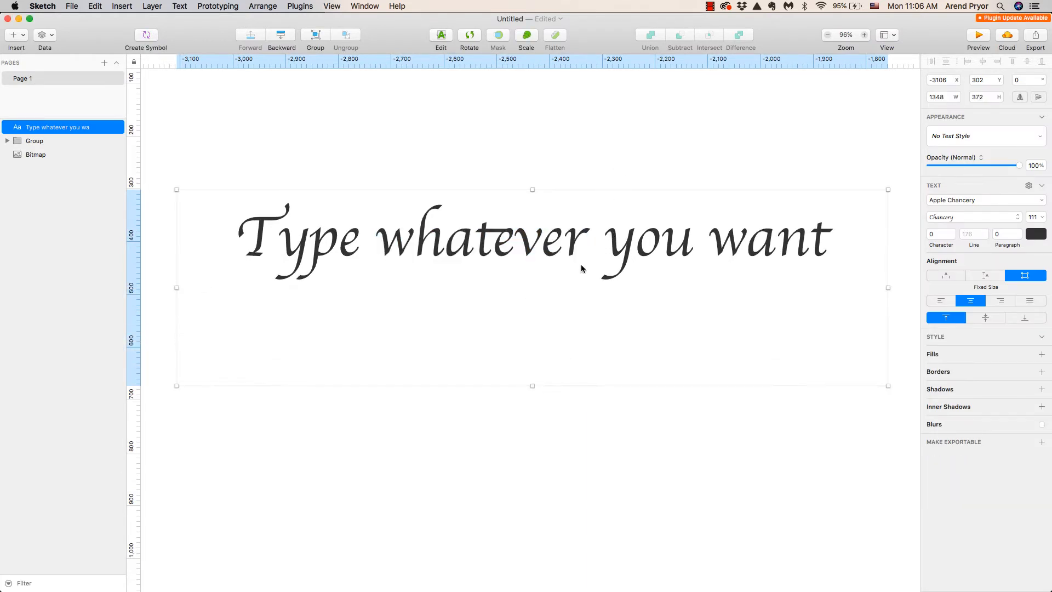
Insert a line break before "you" so the text splits into "Type whatever" and "you want"
{"action": "double_click", "coordinate": [608, 243]}
{"action": "left_click", "coordinate": [607, 243]}
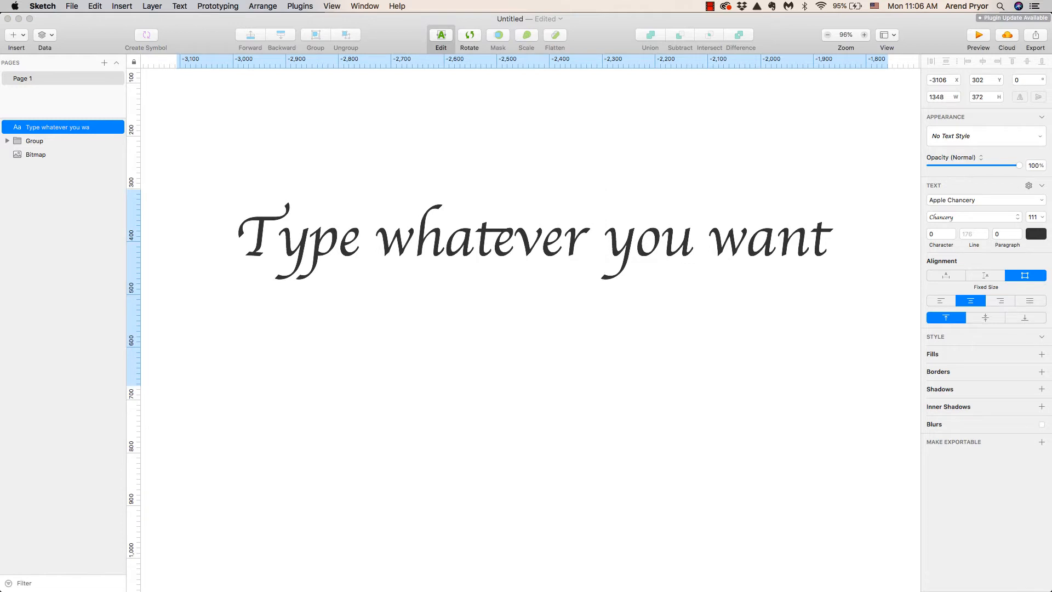
{"action": "key", "text": "Return"}
{"action": "key", "text": "Escape"}
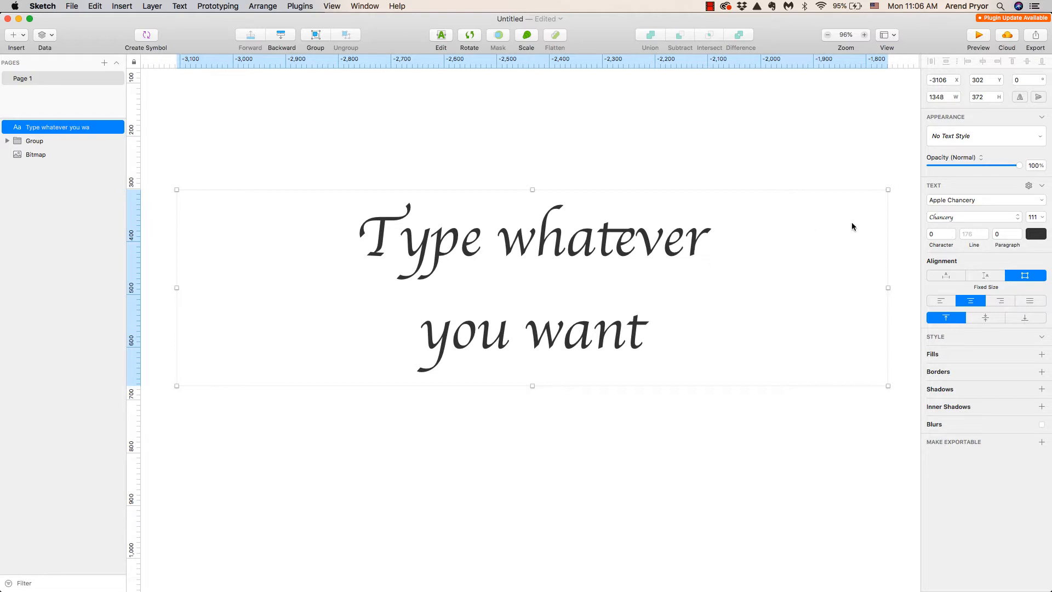
{"action": "left_click", "coordinate": [1043, 202]}
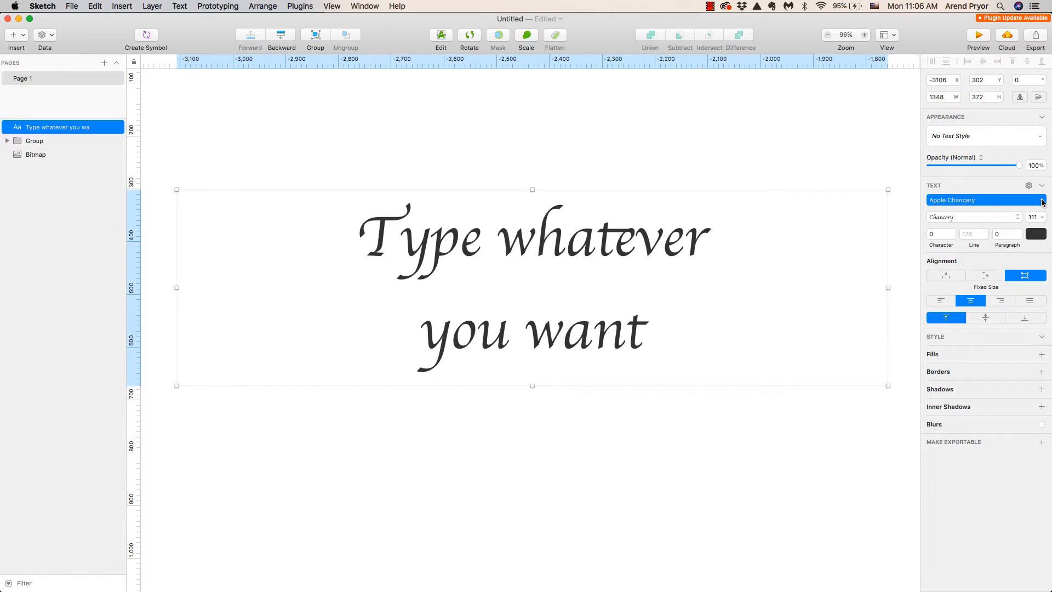
{"action": "left_click", "coordinate": [637, 125]}
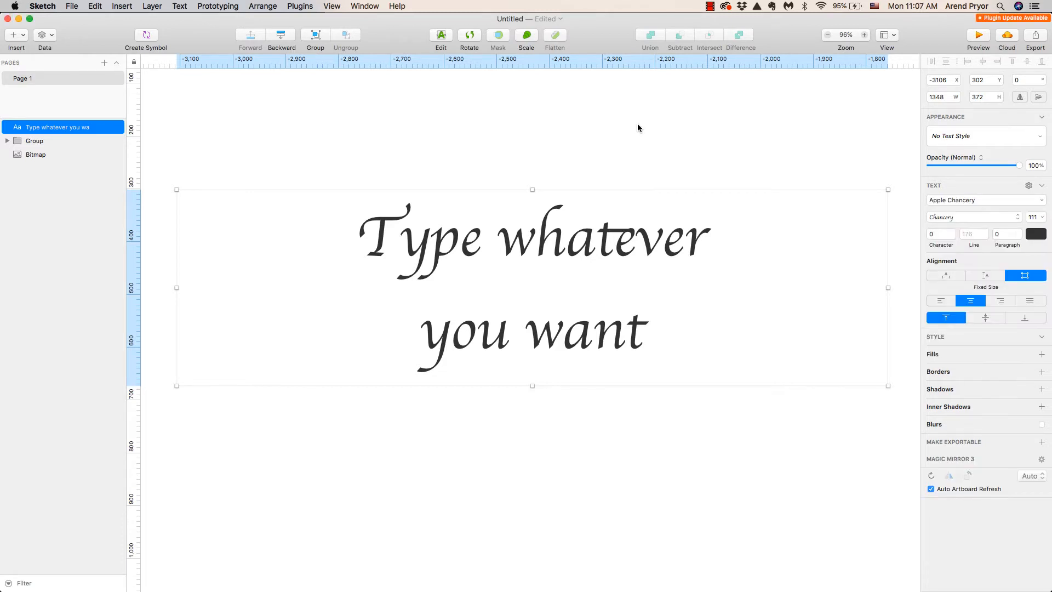
Switch to Chrome and open the Comic font category on dafont.com
{"action": "key", "text": "super+Tab"}
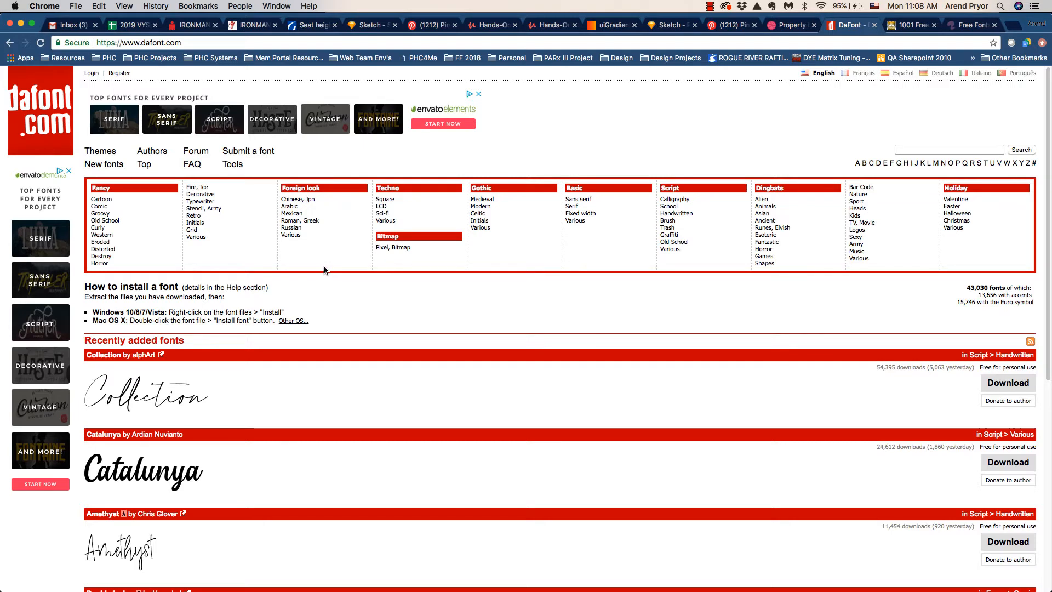
{"action": "left_click", "coordinate": [100, 207]}
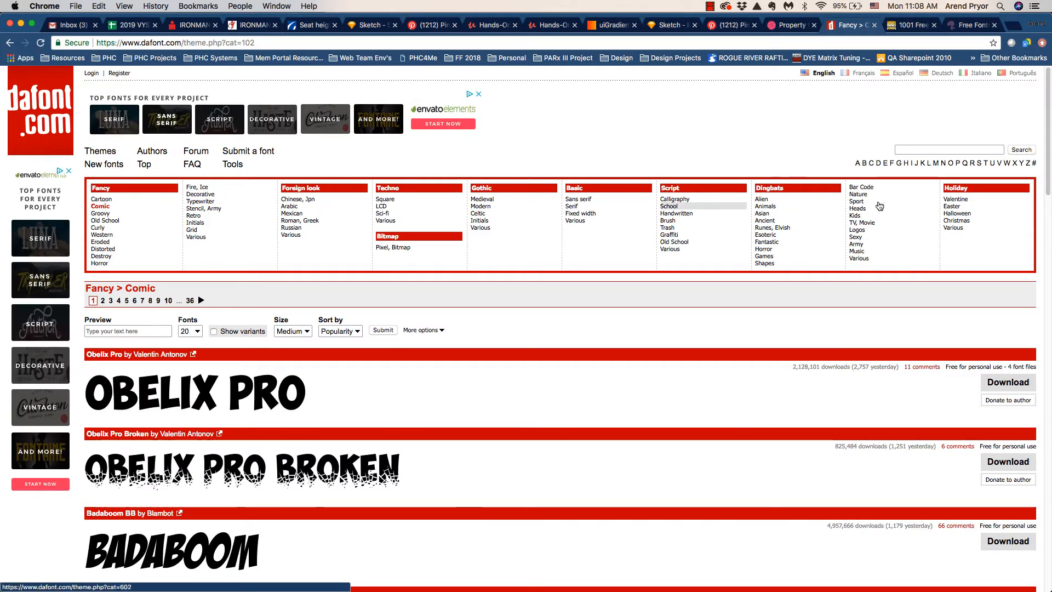
Search dafont.com for "ice", look over the results, and return to the site's homepage
{"action": "left_click", "coordinate": [935, 150]}
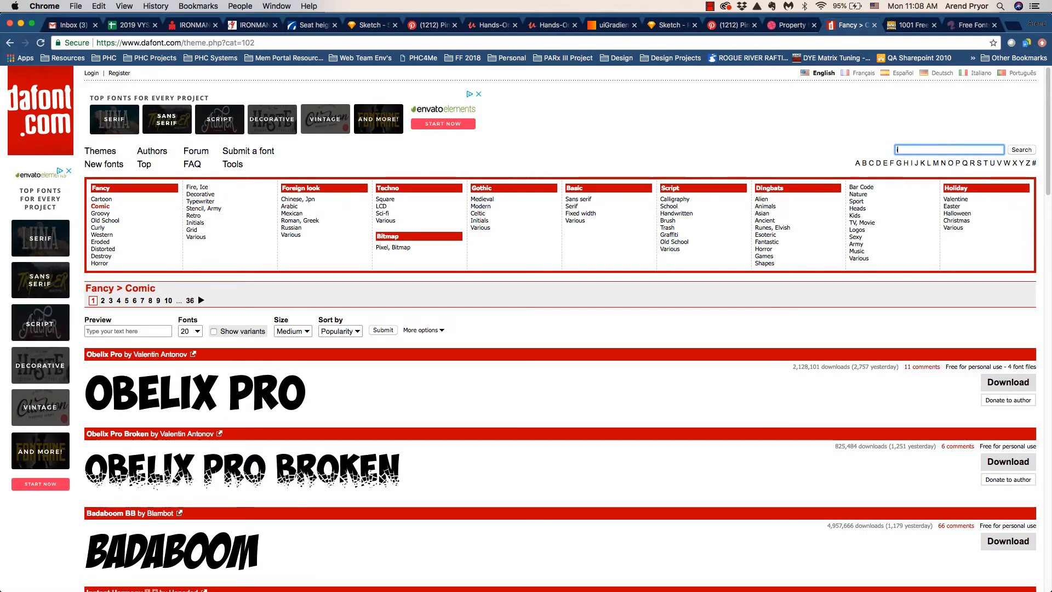
{"action": "type", "text": "ice"}
{"action": "key", "text": "Return"}
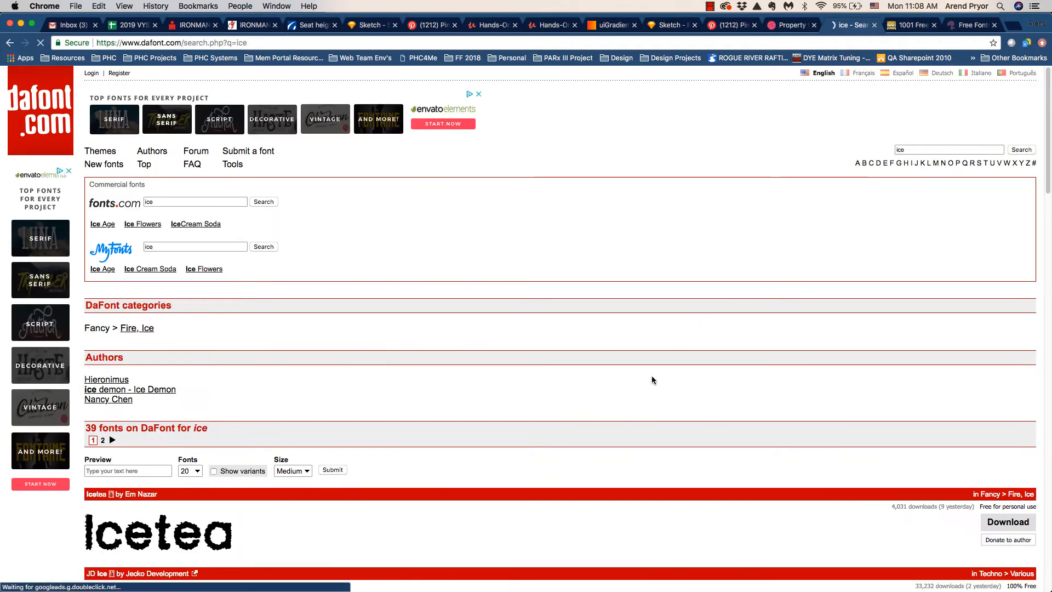
{"action": "scroll", "coordinate": [652, 377], "scroll_direction": "down", "scroll_amount": 5}
{"action": "scroll", "coordinate": [651, 380], "scroll_direction": "up", "scroll_amount": 5}
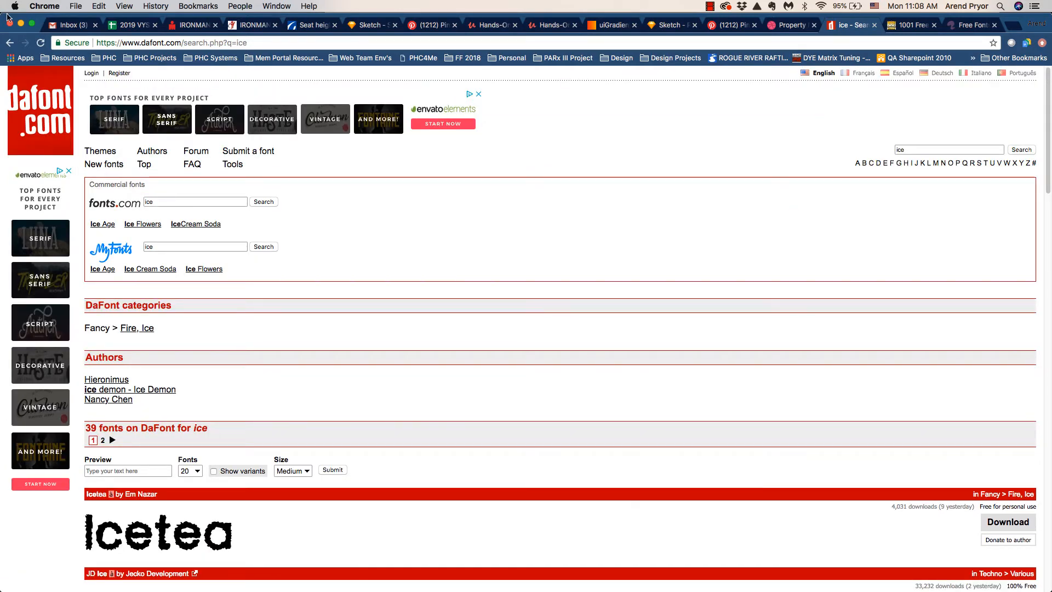
{"action": "left_click", "coordinate": [36, 132]}
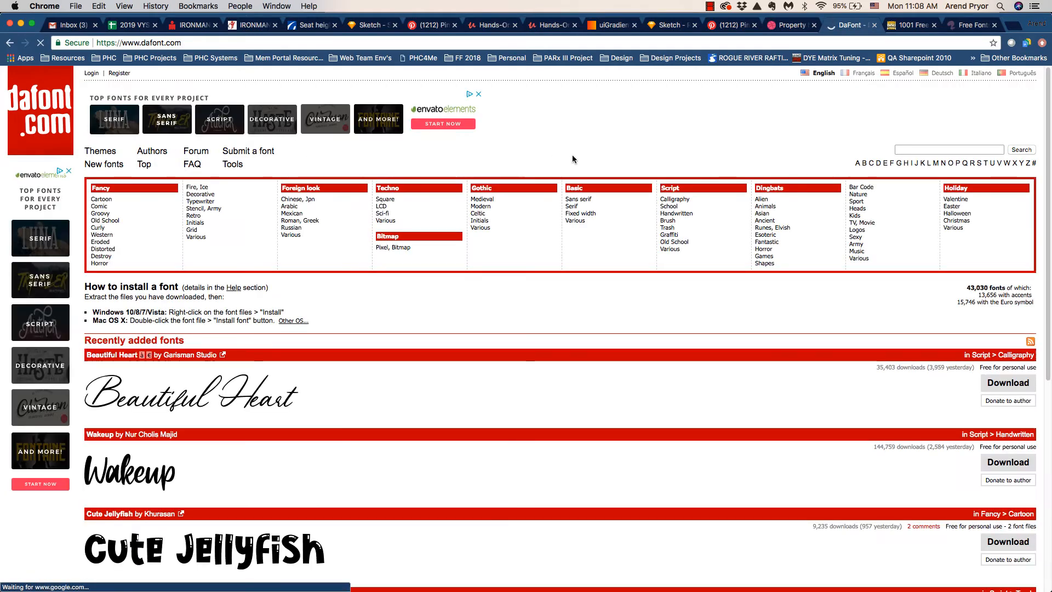
Look over the font categories and font samples on the open 1001freefonts.com page
{"action": "key", "text": "ctrl+Tab"}
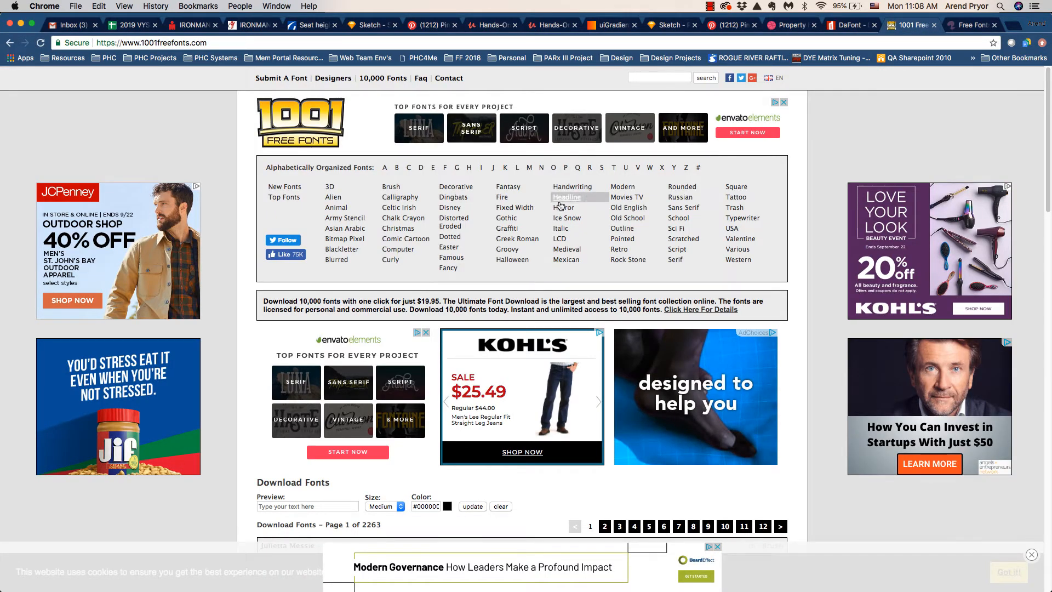
{"action": "scroll", "coordinate": [550, 233], "scroll_direction": "down", "scroll_amount": 3}
{"action": "scroll", "coordinate": [548, 235], "scroll_direction": "down", "scroll_amount": 5}
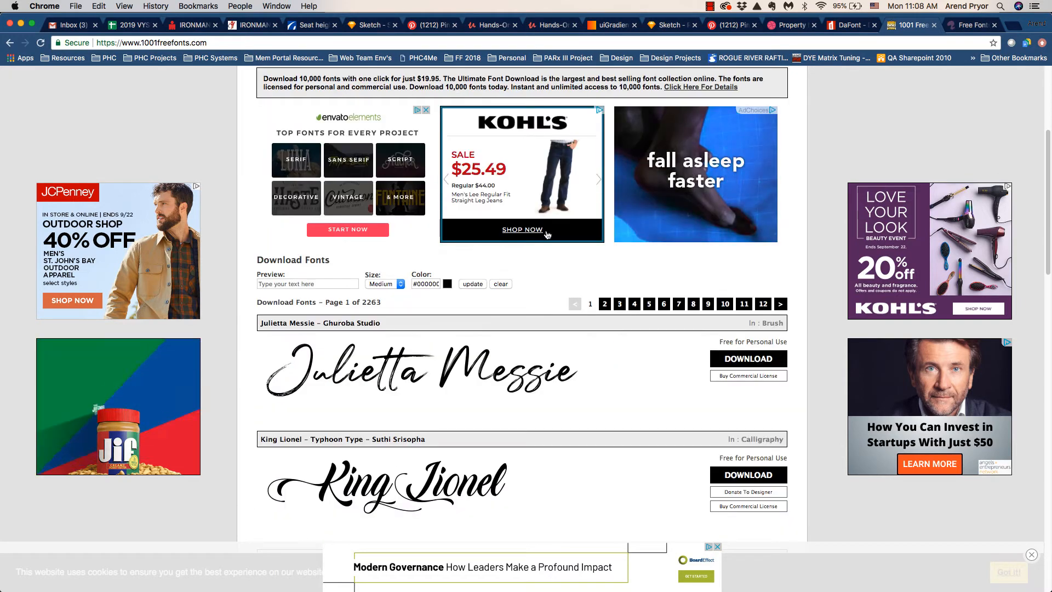
{"action": "scroll", "coordinate": [547, 234], "scroll_direction": "up", "scroll_amount": 7}
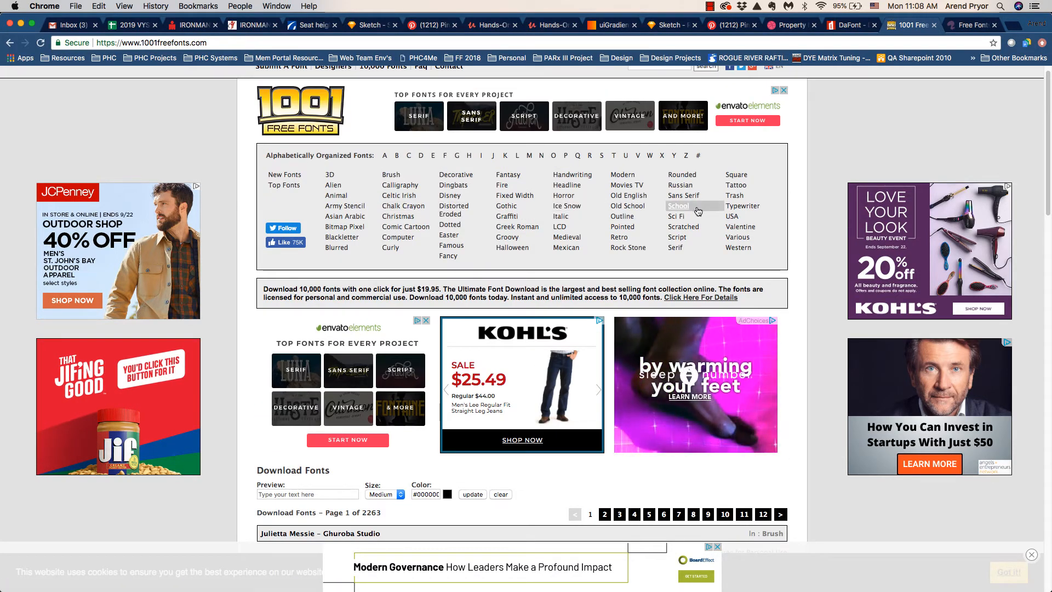
{"action": "scroll", "coordinate": [696, 212], "scroll_direction": "down", "scroll_amount": 2}
{"action": "scroll", "coordinate": [540, 340], "scroll_direction": "up", "scroll_amount": 3}
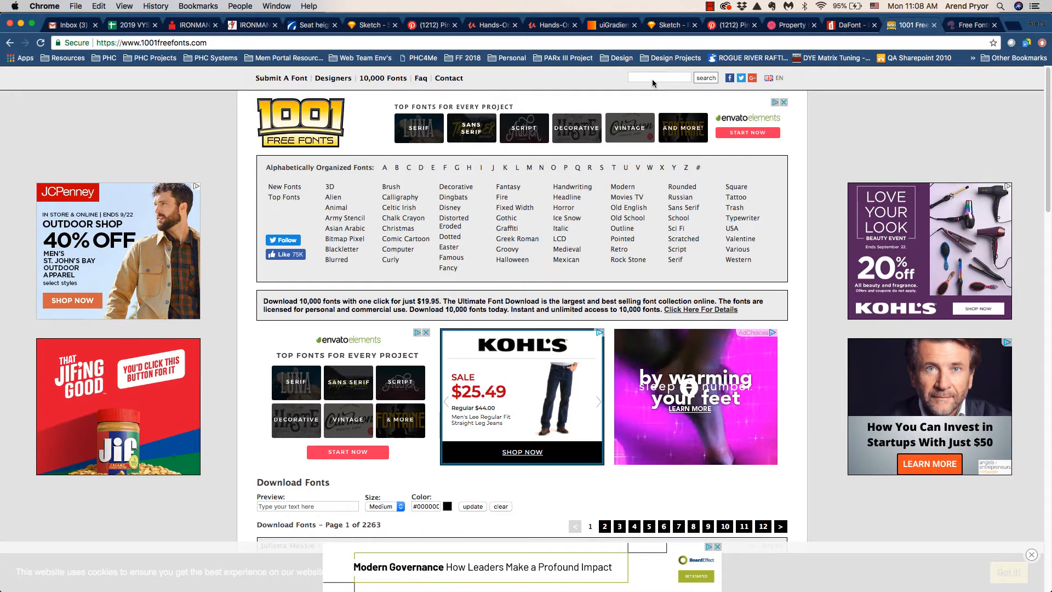
Browse the featured free fonts on the open fontsquirrel.com page
{"action": "key", "text": "ctrl+Tab"}
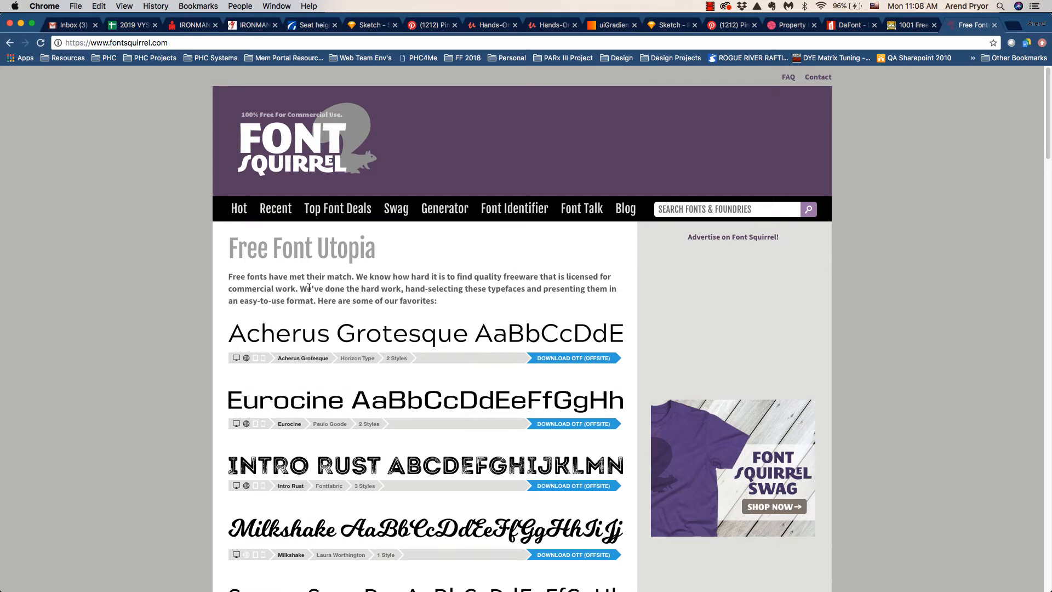
{"action": "scroll", "coordinate": [304, 345], "scroll_direction": "down", "scroll_amount": 10}
{"action": "scroll", "coordinate": [306, 349], "scroll_direction": "up", "scroll_amount": 5}
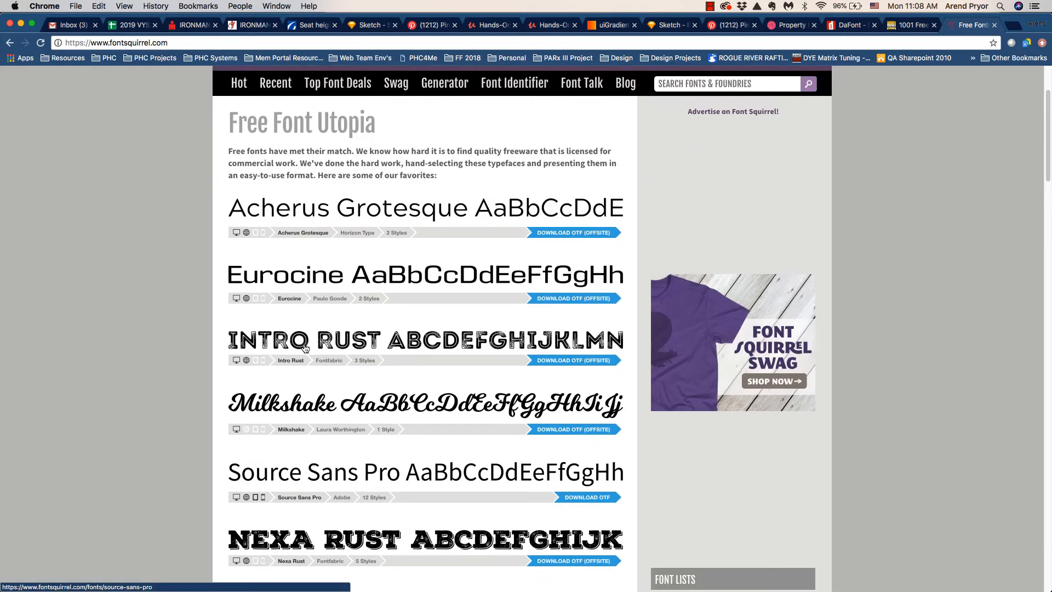
{"action": "scroll", "coordinate": [306, 349], "scroll_direction": "up", "scroll_amount": 5}
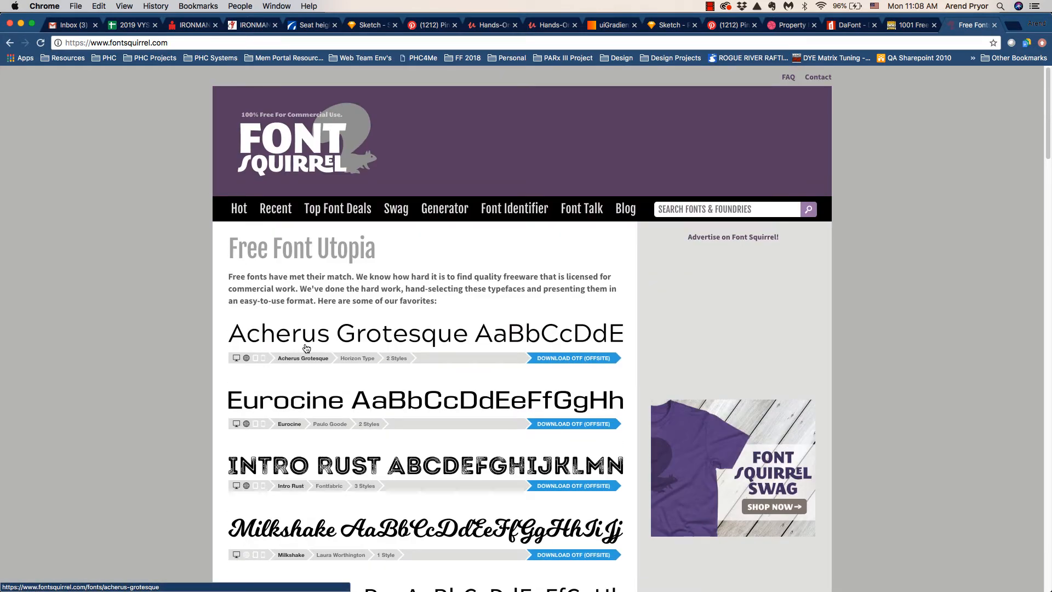
Return to dafont.com and download the Beautiful Heart font, saving beautiful_heart.zip to the Desktop
{"action": "key", "text": "ctrl+shift+Tab"}
{"action": "key", "text": "ctrl+shift+Tab"}
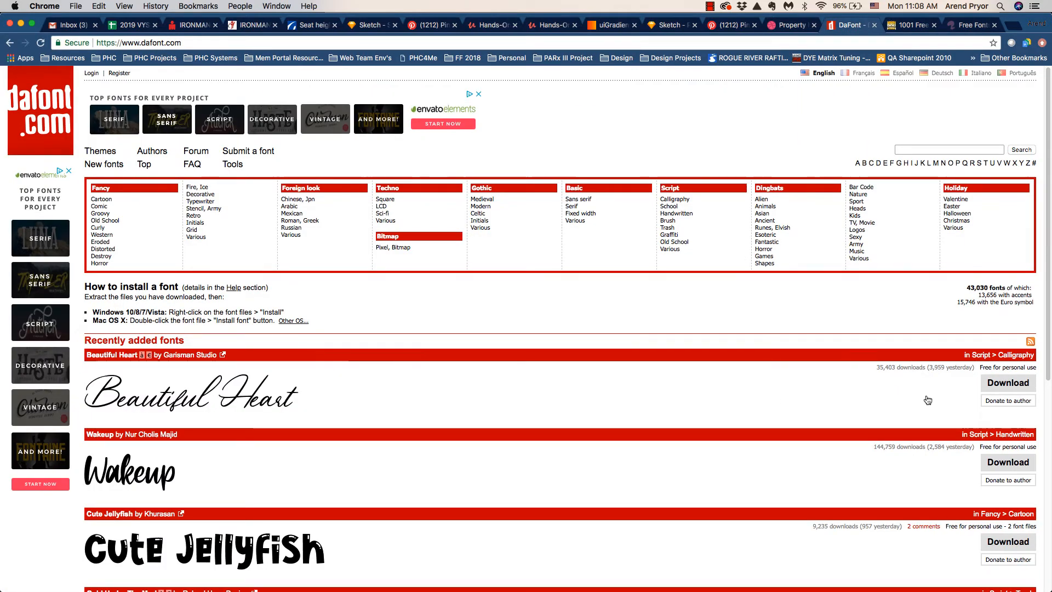
{"action": "left_click", "coordinate": [998, 386]}
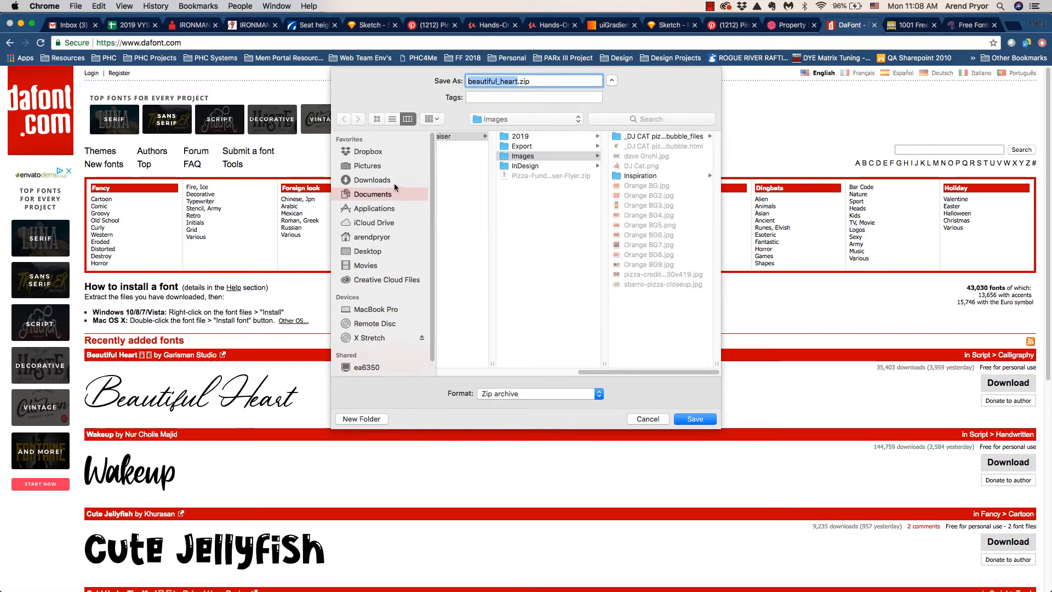
{"action": "left_click", "coordinate": [365, 252]}
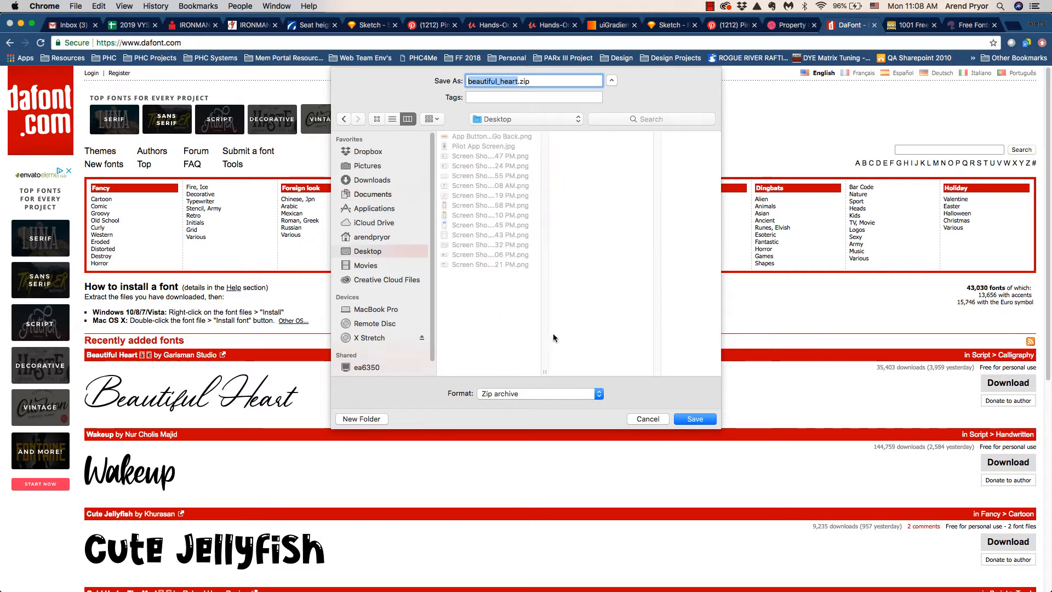
{"action": "left_click", "coordinate": [693, 419]}
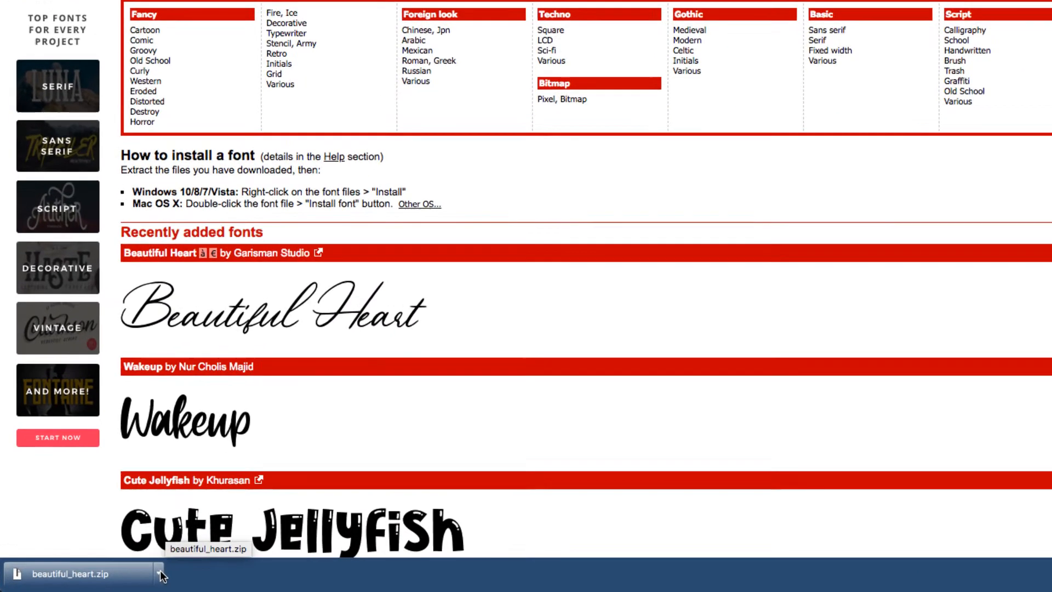
Reveal beautiful_heart.zip in Finder, extract it, and move Beautiful Heart.ttf into the Fonts folder
{"action": "left_click", "coordinate": [160, 573]}
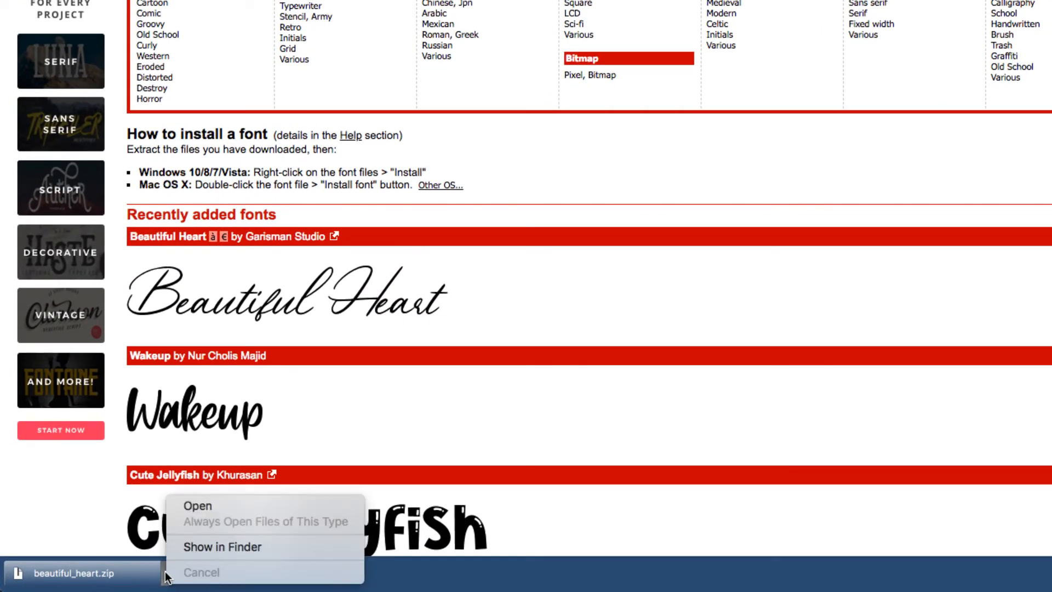
{"action": "left_click", "coordinate": [193, 547]}
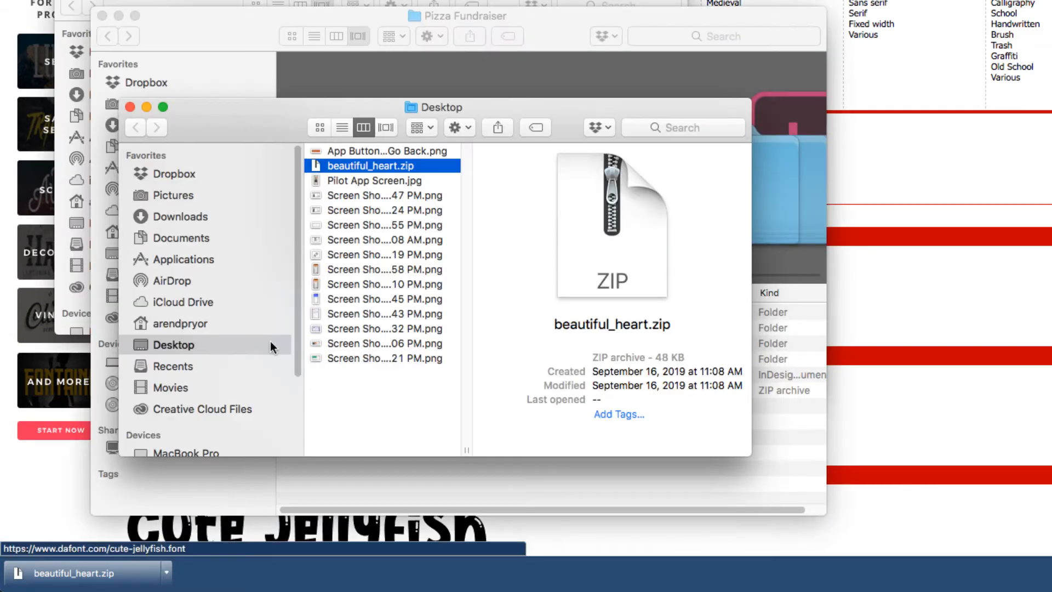
{"action": "double_click", "coordinate": [354, 166]}
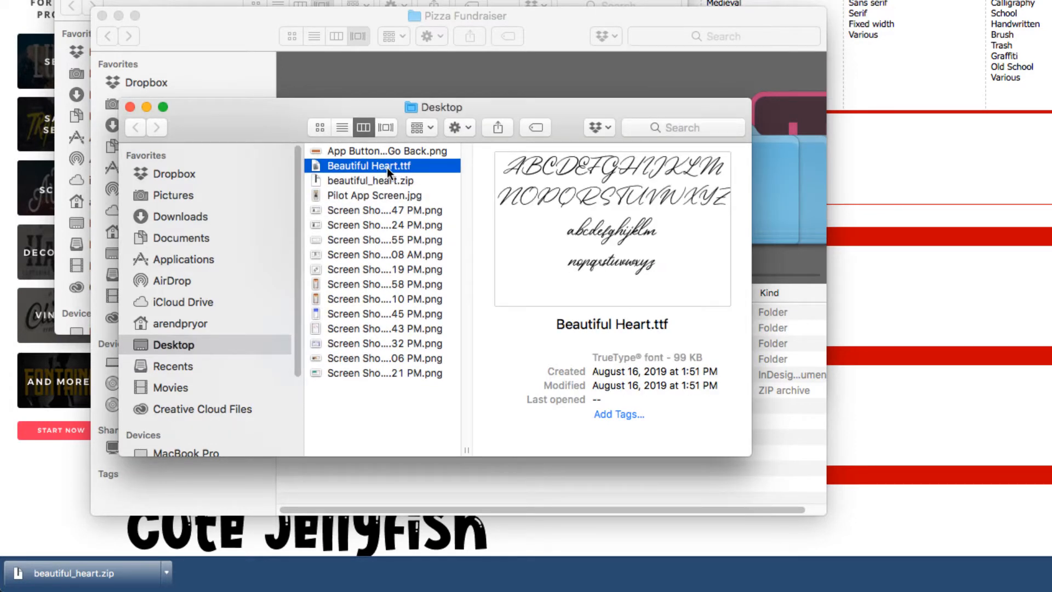
{"action": "left_click_drag", "start_coordinate": [343, 166], "coordinate": [609, 365]}
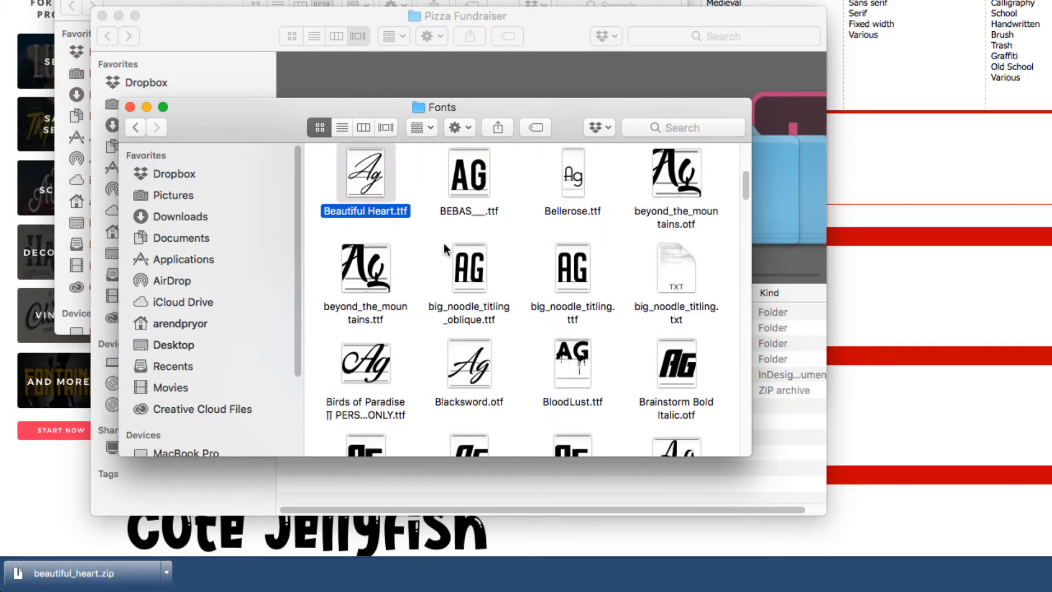
Switch to Sketch and set the typeface of the "Type whatever you want" text layer to Beautiful Heart
{"action": "key", "text": "super+Tab"}
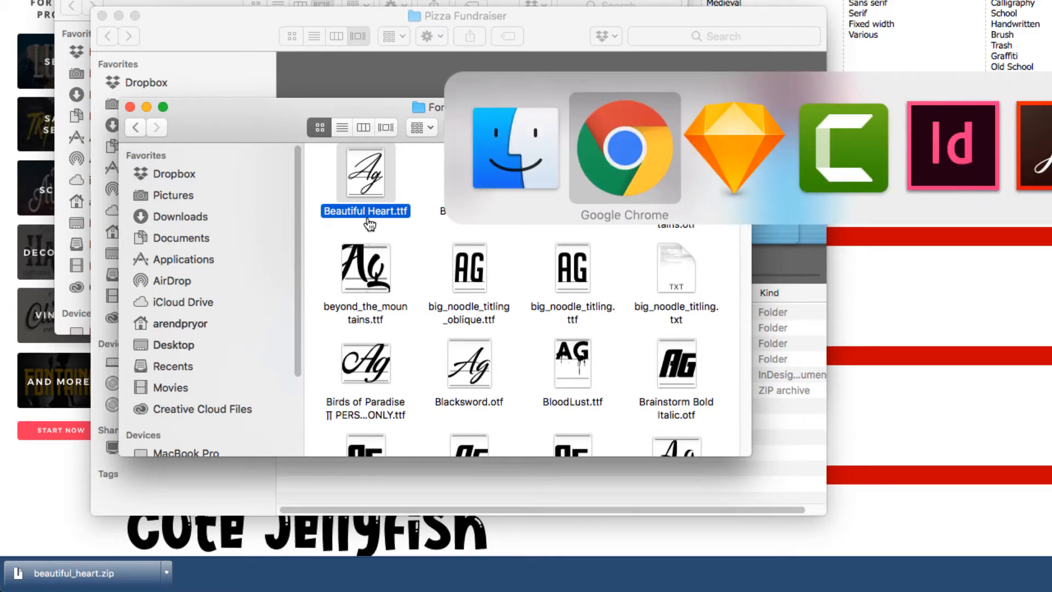
{"action": "key", "text": "super+Tab"}
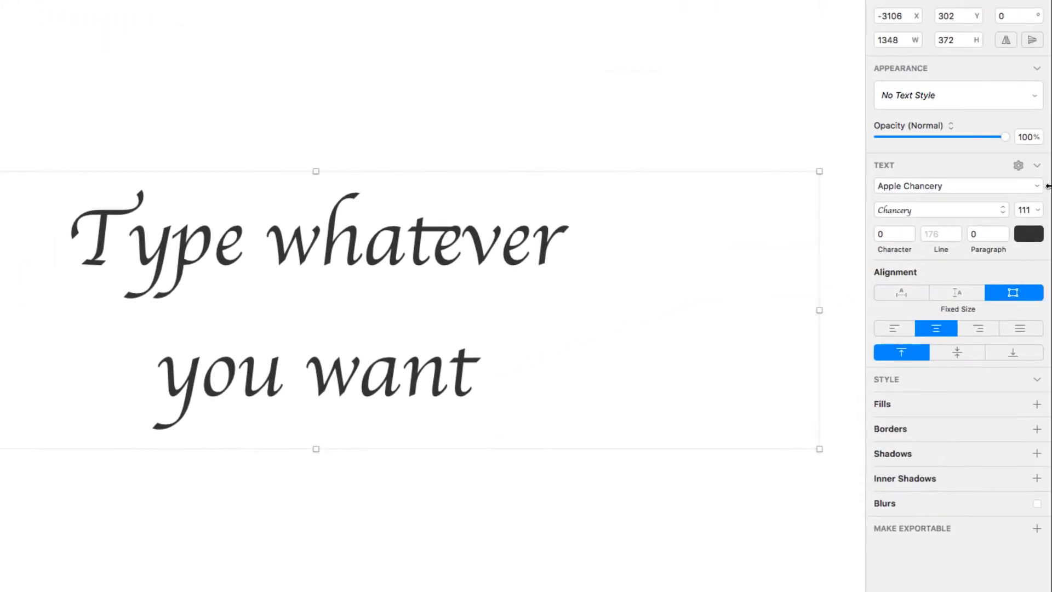
{"action": "left_click", "coordinate": [1037, 188]}
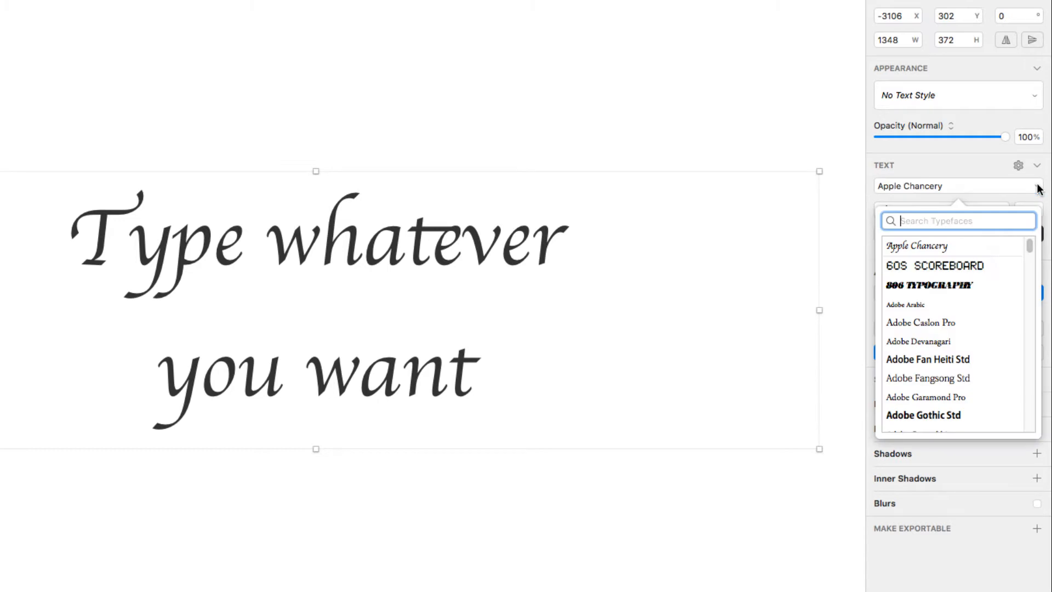
{"action": "type", "text": "bea"}
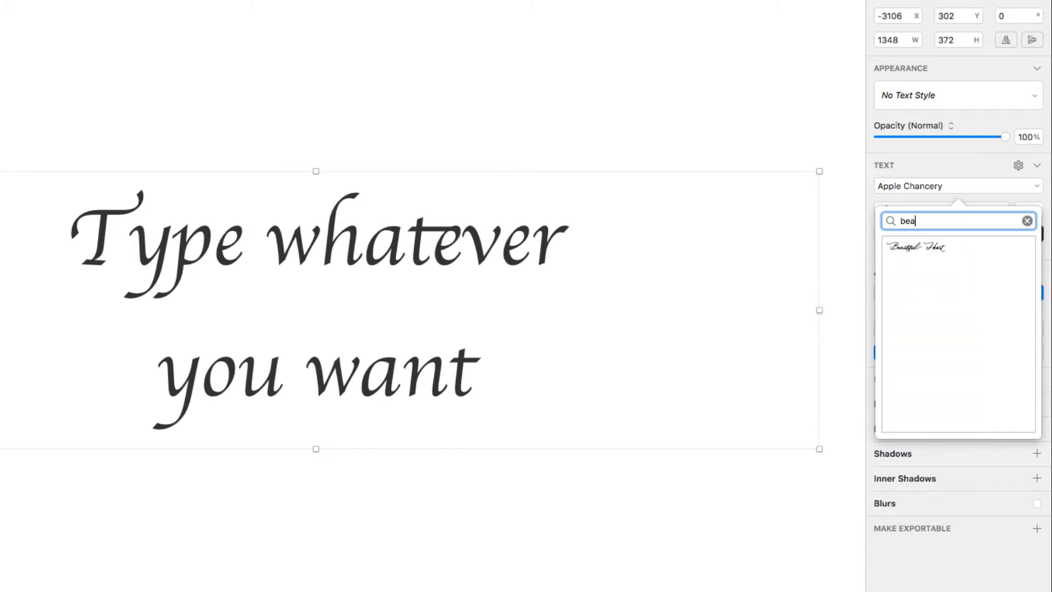
{"action": "key", "text": "Down"}
{"action": "key", "text": "Return"}
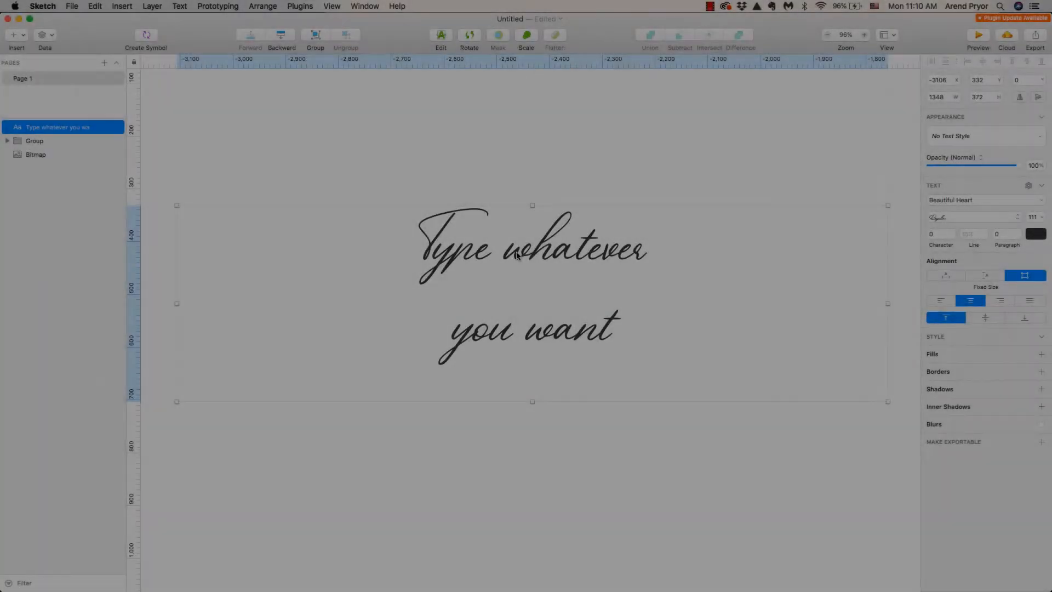
Delete the "Type whatever you want" layer and insert a new text layer reading "Type something" in Beautiful Heart
{"action": "key", "text": "Delete"}
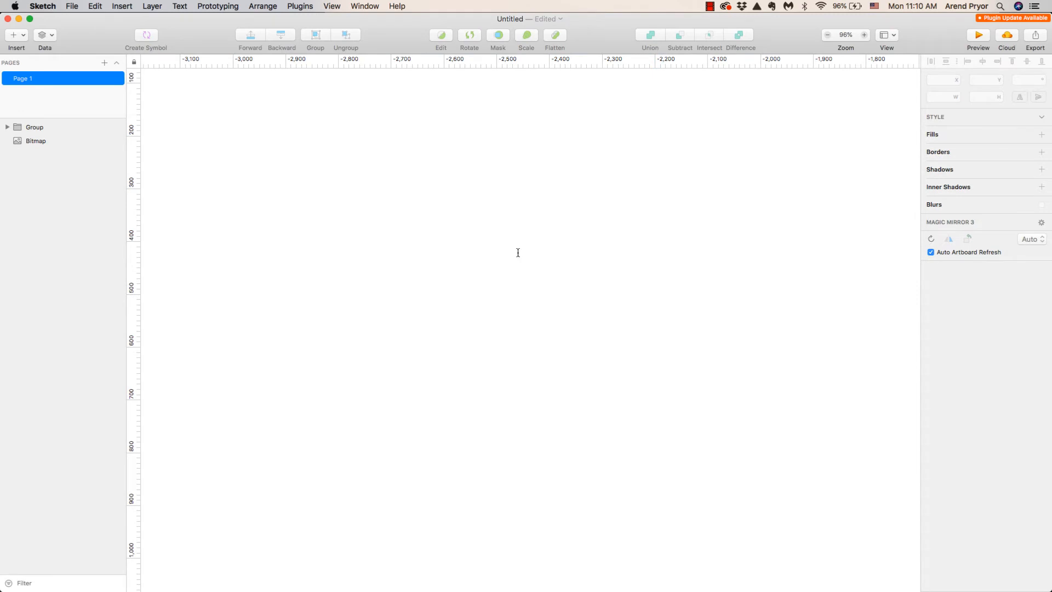
{"action": "key", "text": "super+z"}
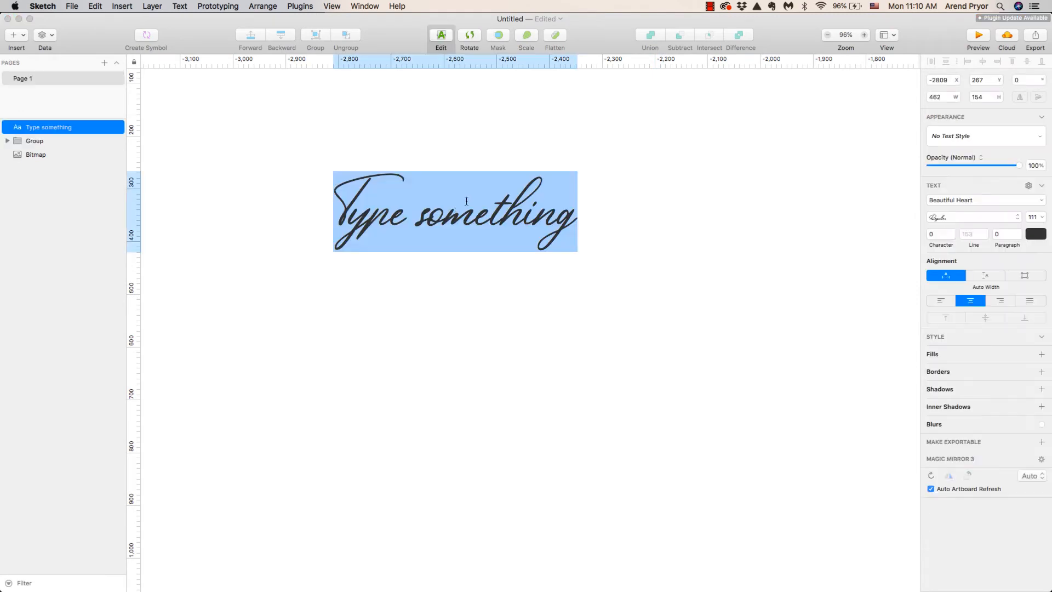
{"action": "left_click", "coordinate": [492, 147]}
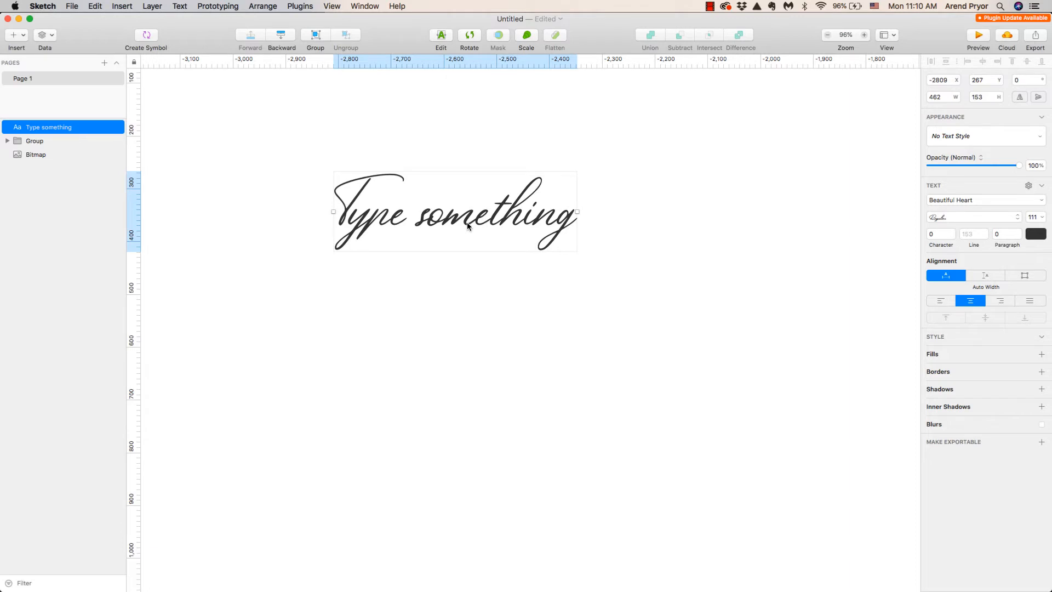
Duplicate the "Type something" layer twice below it, setting the middle copy to Adobe Fan Heiti Std and the lowest to Adobe Garamond Pro
{"action": "left_click_drag", "start_coordinate": [466, 222], "coordinate": [455, 432]}
{"action": "left_click", "coordinate": [475, 318]}
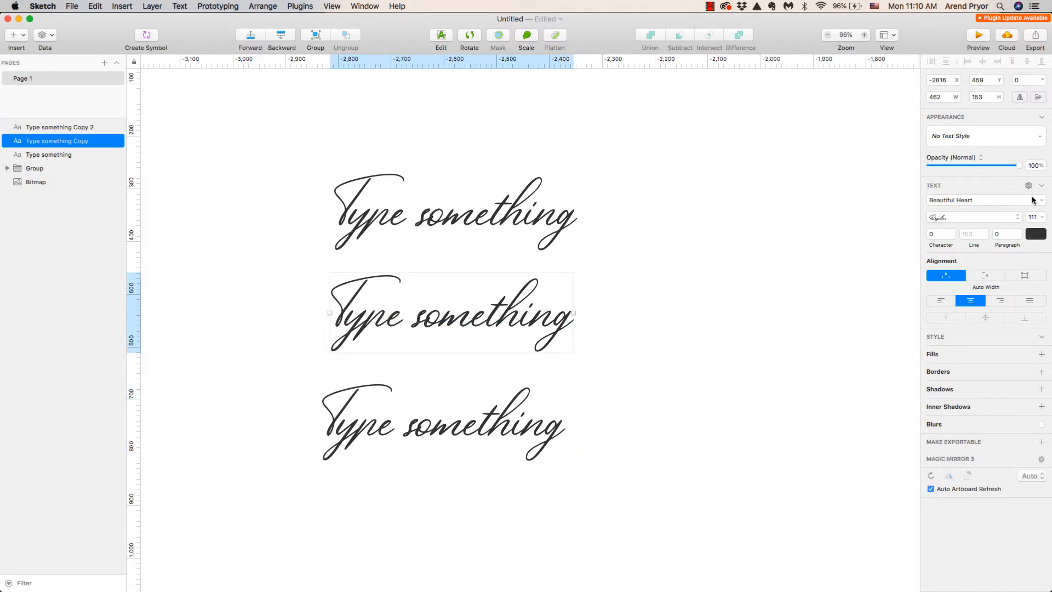
{"action": "left_click", "coordinate": [1041, 201]}
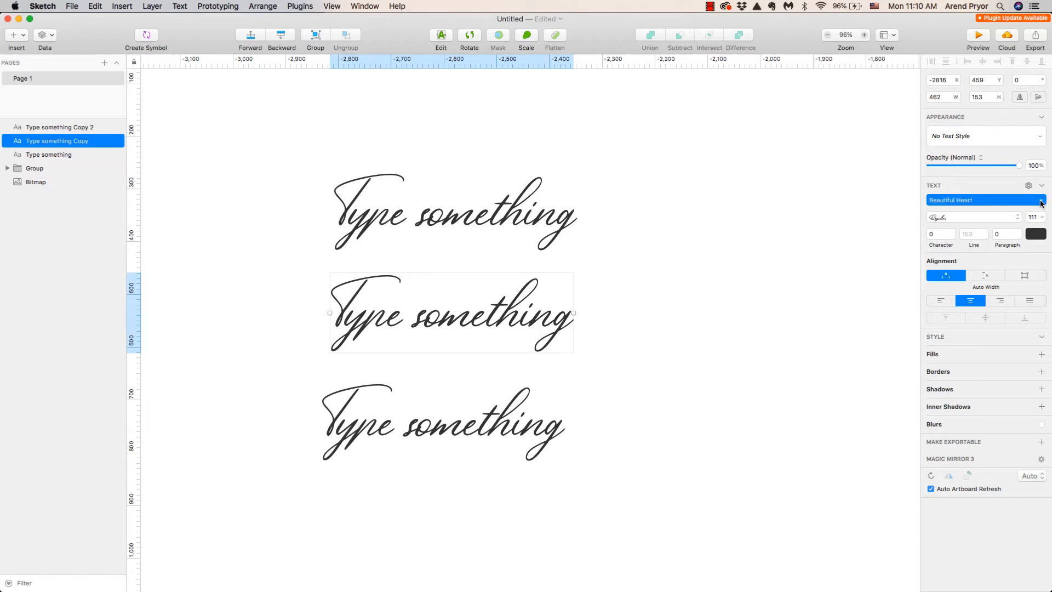
{"action": "left_click", "coordinate": [982, 323]}
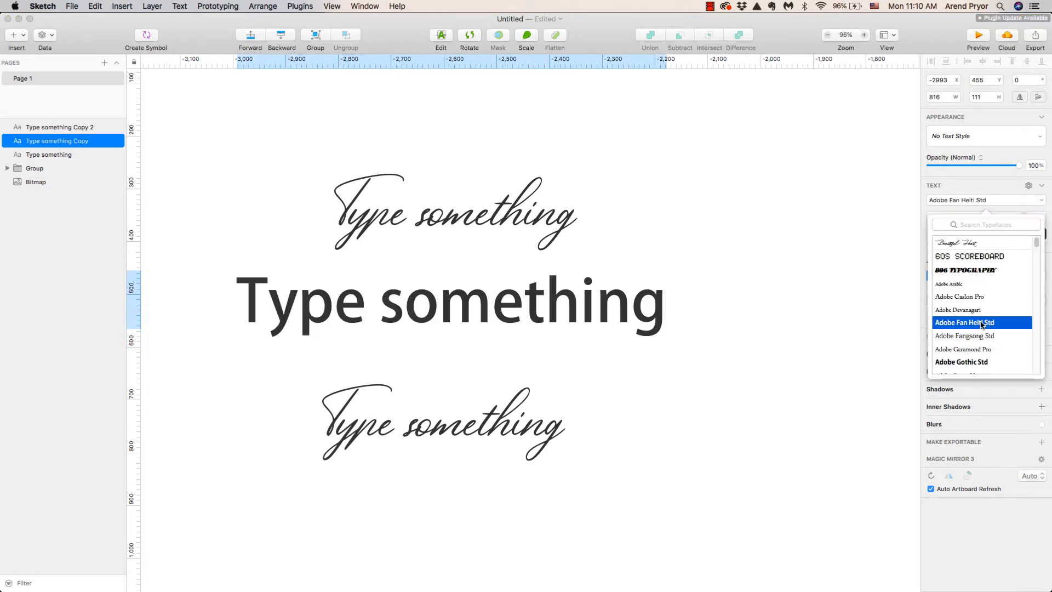
{"action": "left_click", "coordinate": [552, 435]}
{"action": "left_click", "coordinate": [1009, 200]}
{"action": "left_click", "coordinate": [981, 362]}
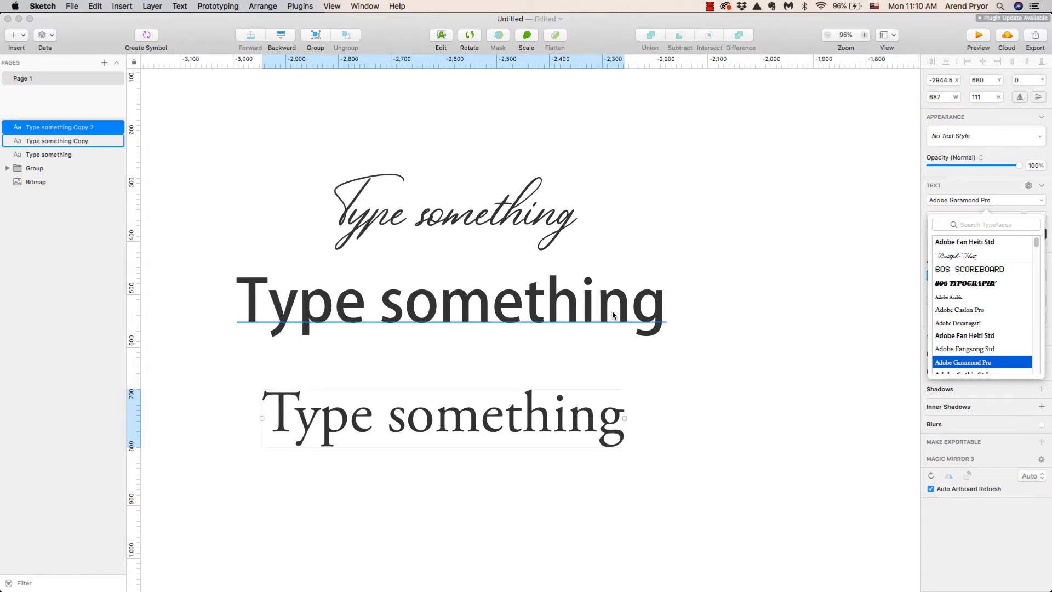
Stack both copies over the original "Type something" text and toggle the layers' visibility to compare the fonts one at a time
{"action": "left_click_drag", "start_coordinate": [606, 313], "coordinate": [605, 218]}
{"action": "left_click_drag", "start_coordinate": [574, 417], "coordinate": [590, 206]}
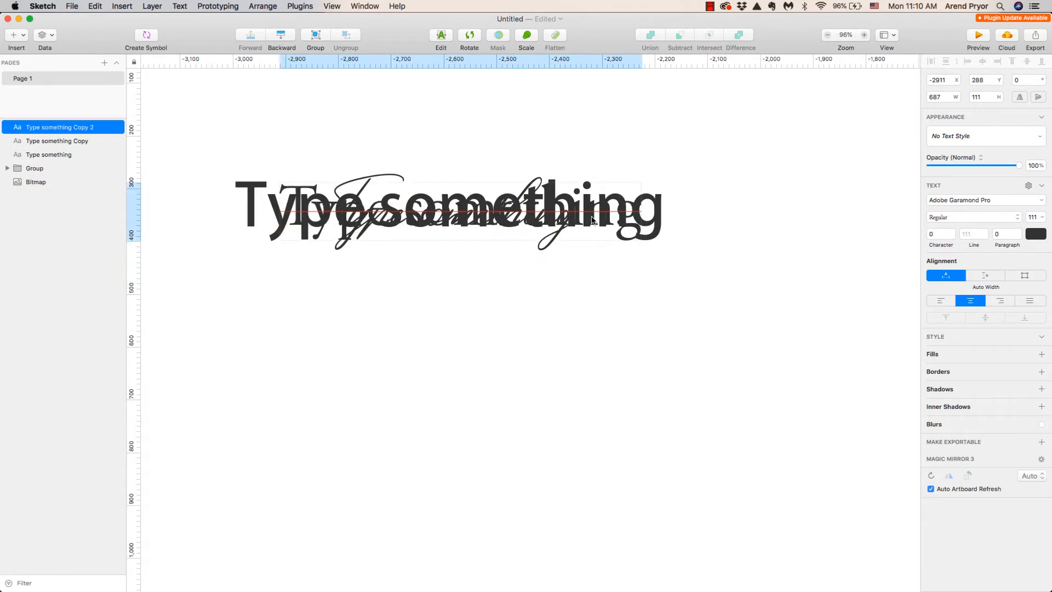
{"action": "left_click", "coordinate": [113, 128]}
{"action": "left_click", "coordinate": [113, 141]}
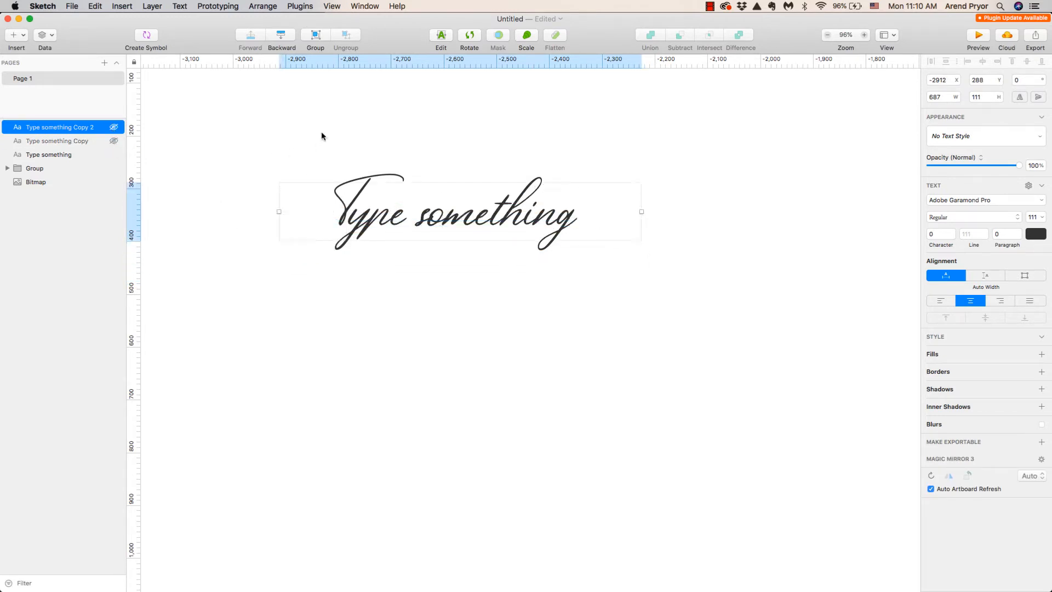
{"action": "left_click", "coordinate": [114, 155]}
{"action": "left_click", "coordinate": [113, 142]}
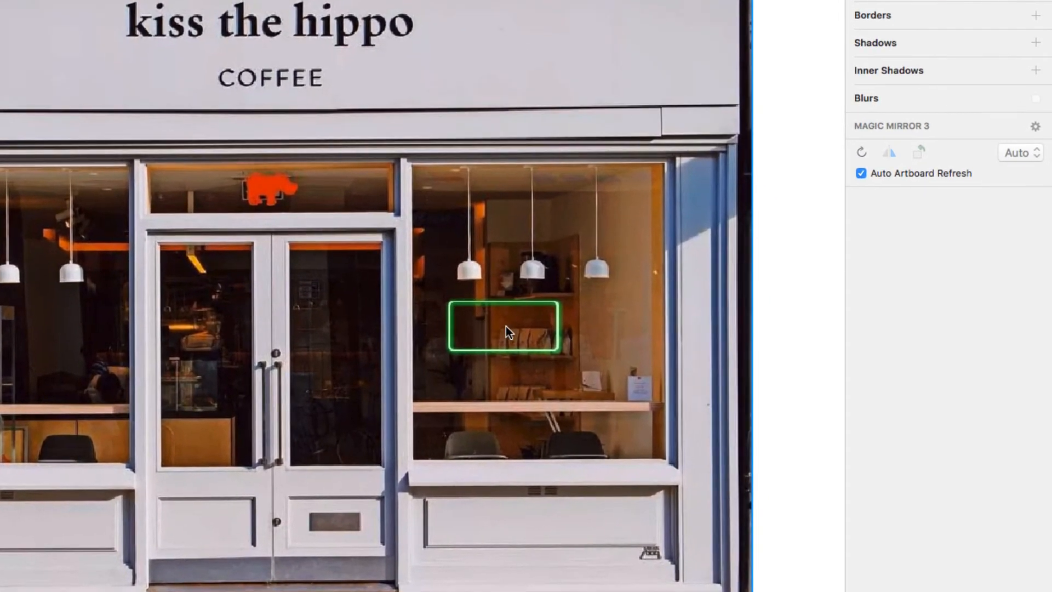
Add a text layer reading "Open" on the storefront photo and center it inside the green neon frame
{"action": "key", "text": "t"}
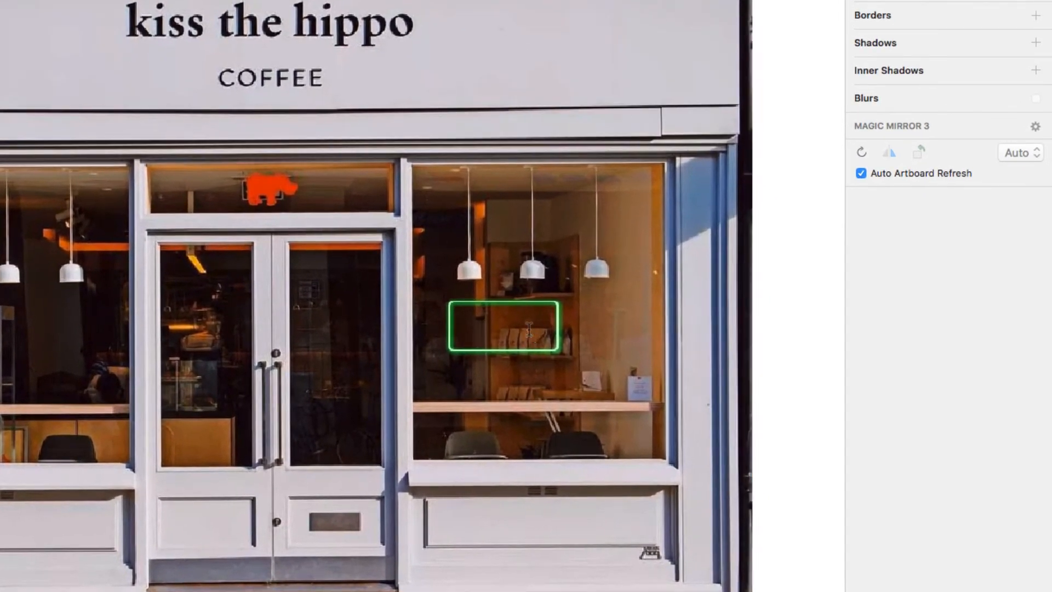
{"action": "left_click", "coordinate": [468, 327]}
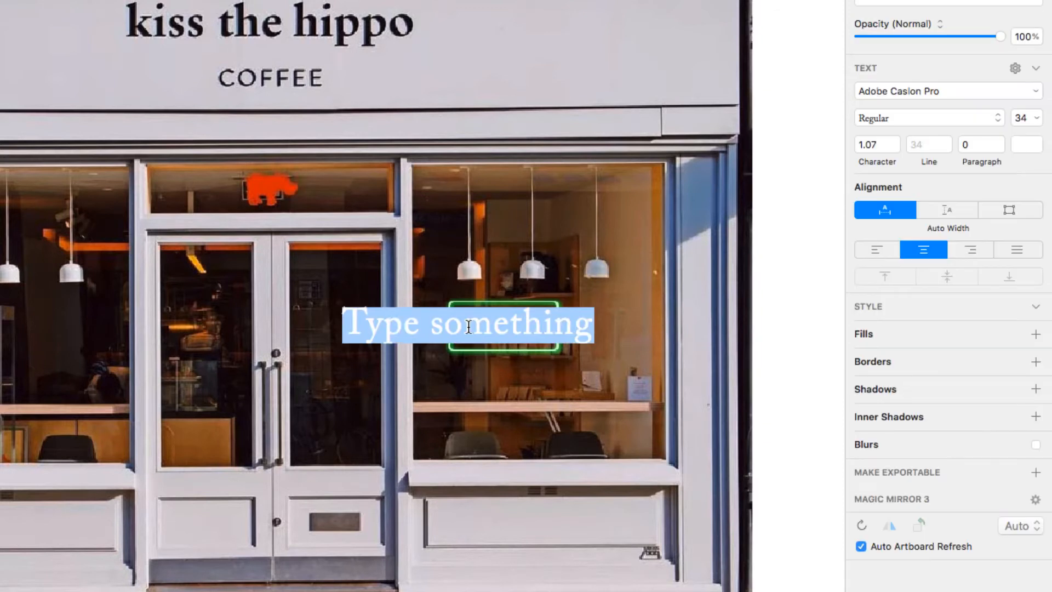
{"action": "type", "text": "Open"}
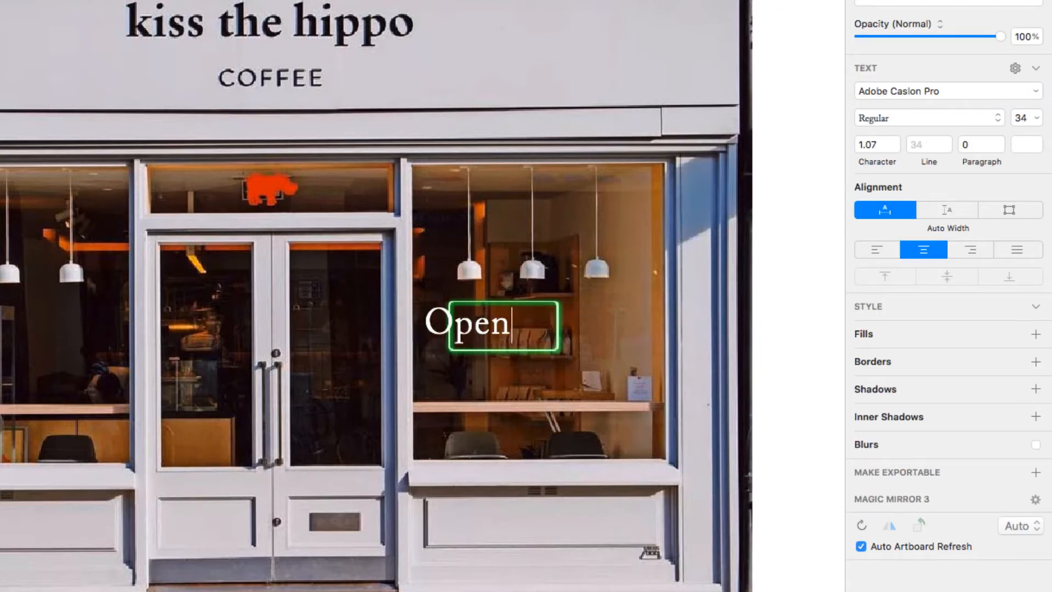
{"action": "key", "text": "Escape"}
{"action": "left_click_drag", "start_coordinate": [481, 326], "coordinate": [508, 329]}
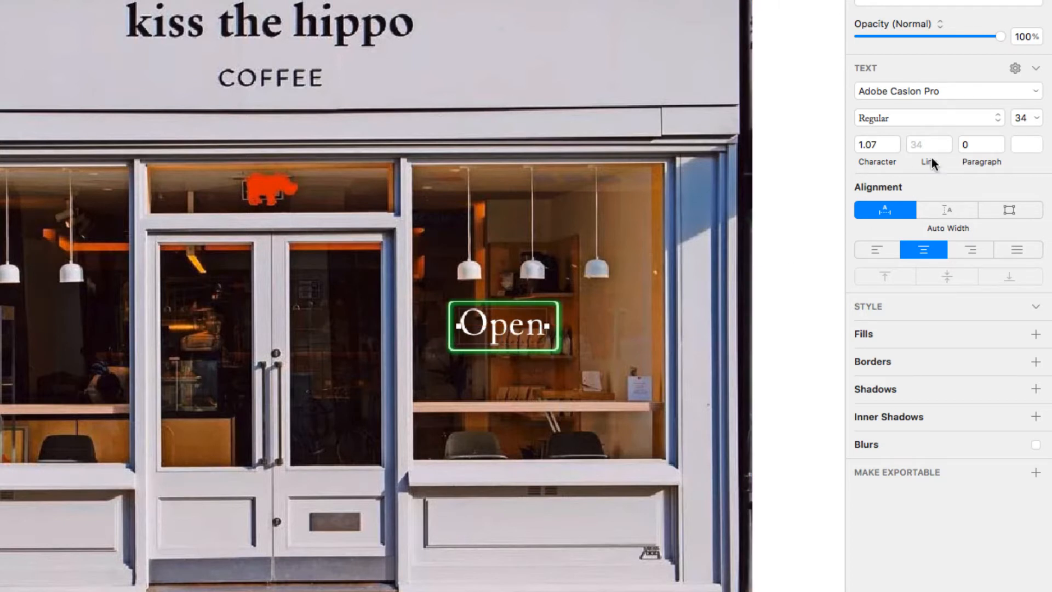
Set the typeface of the "Open" text to Neon
{"action": "left_click", "coordinate": [1034, 92]}
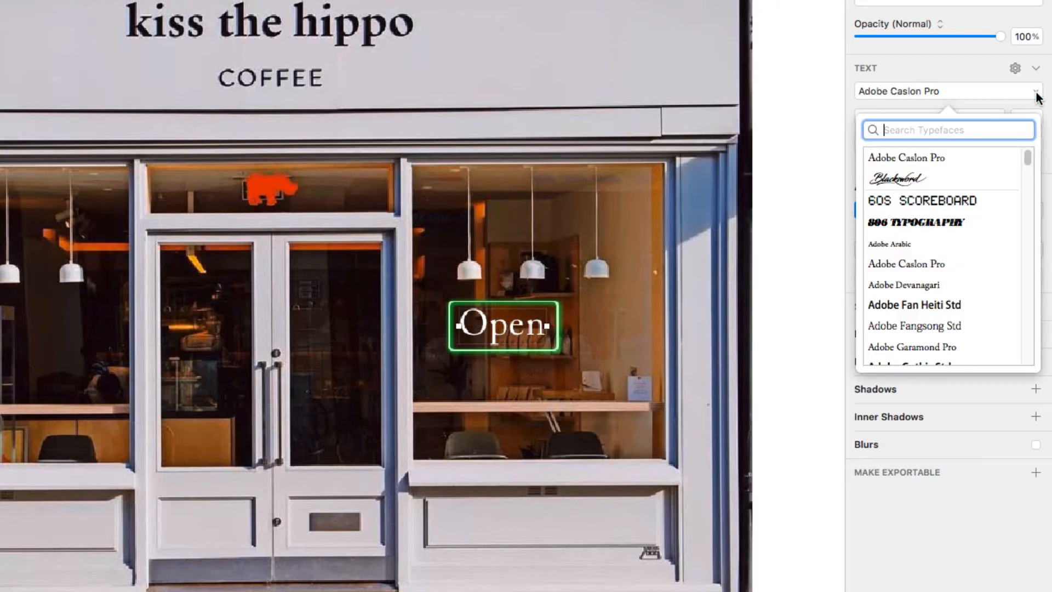
{"action": "type", "text": "neo"}
{"action": "key", "text": "Down"}
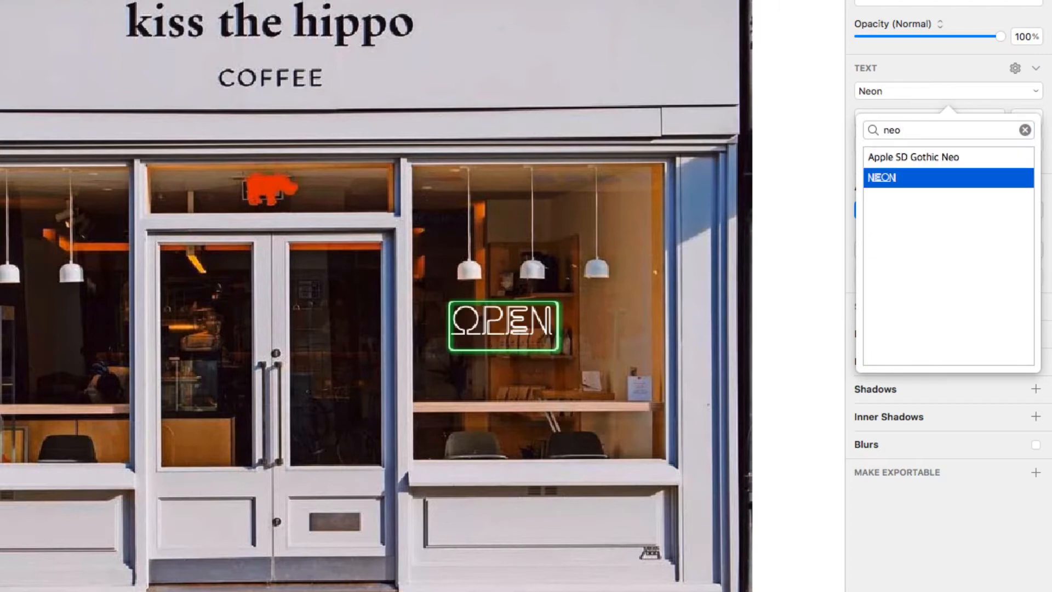
{"action": "key", "text": "Return"}
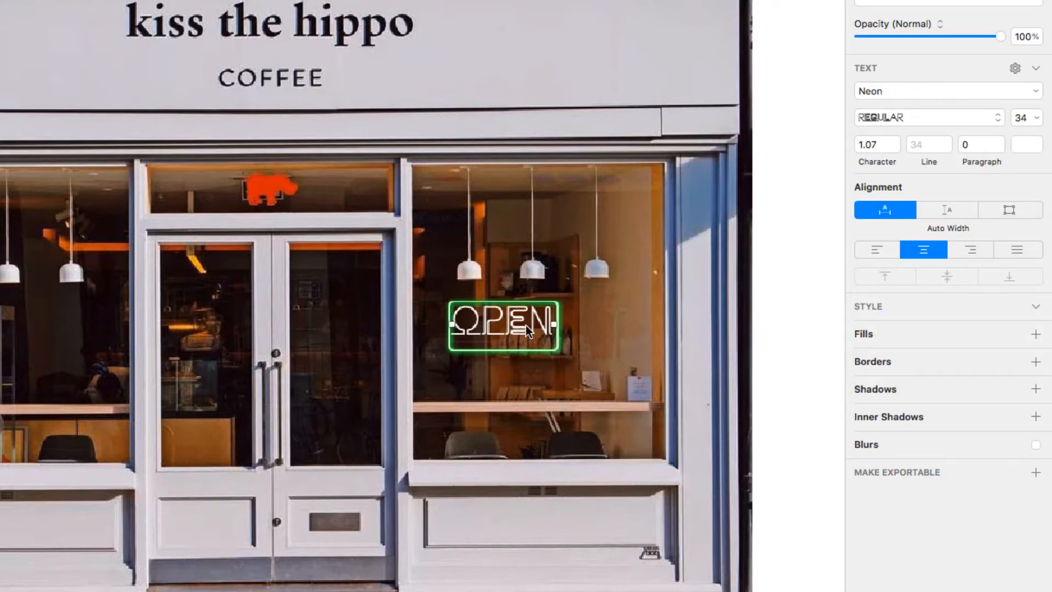
Fine-tune the position of the "Open" text so it sits centered within the green frame
{"action": "left_click_drag", "start_coordinate": [525, 330], "coordinate": [528, 333]}
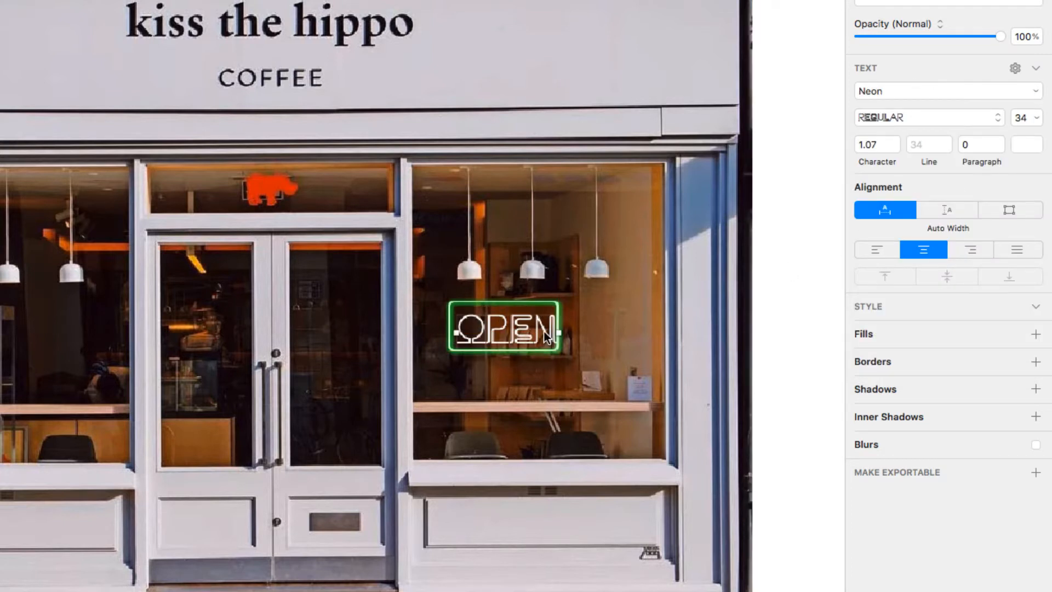
{"action": "key", "text": "Left"}
{"action": "key", "text": "Left"}
{"action": "key", "text": "Up"}
{"action": "key", "text": "Up"}
{"action": "key", "text": "Down"}
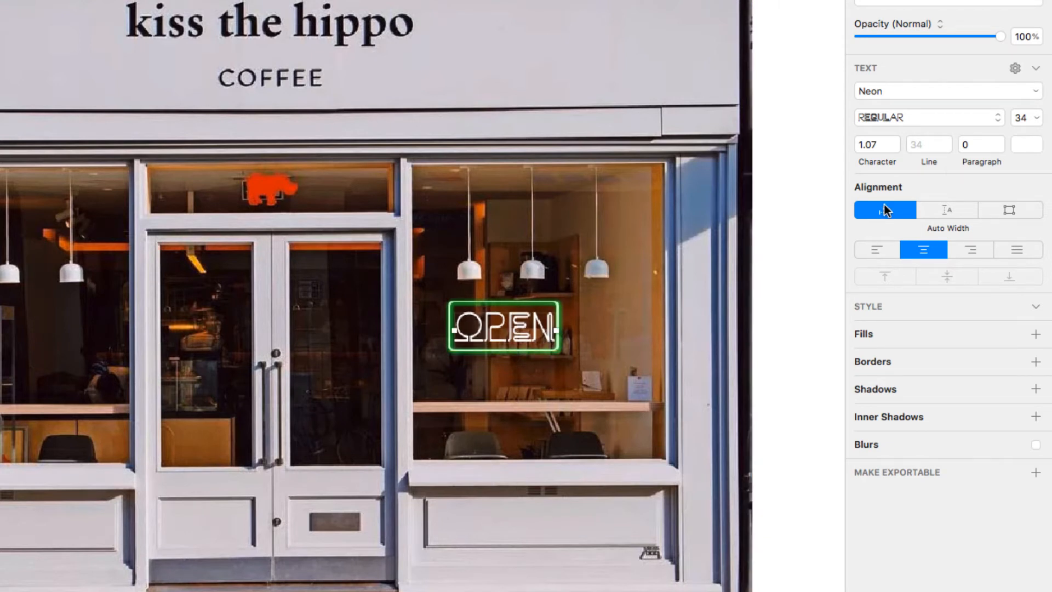
Set the "Open" text color to light green, hex B9FFAD
{"action": "left_click", "coordinate": [1018, 144]}
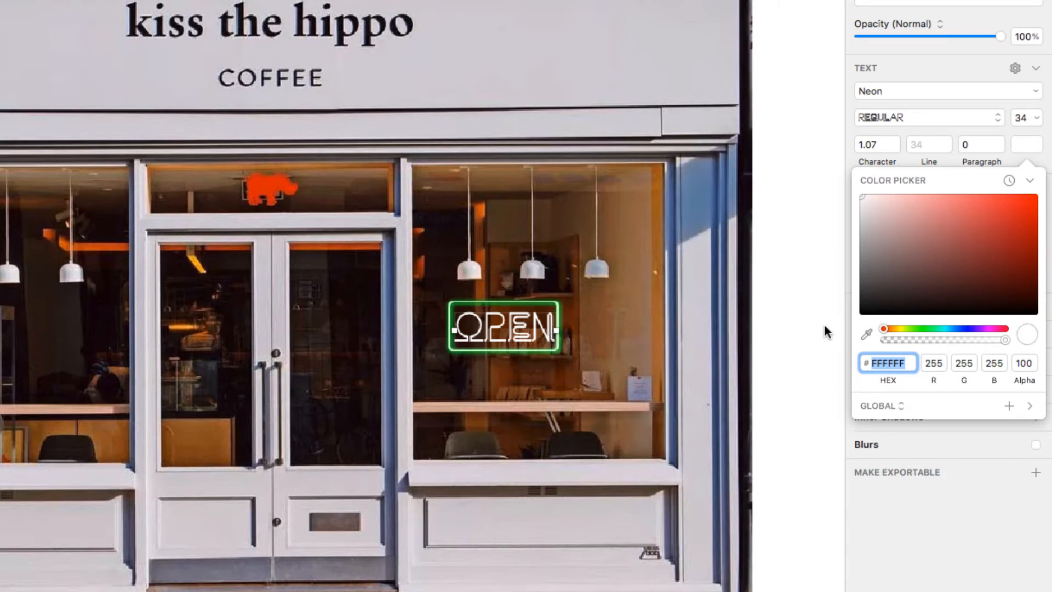
{"action": "left_click", "coordinate": [920, 327]}
{"action": "left_click_drag", "start_coordinate": [985, 200], "coordinate": [915, 182]}
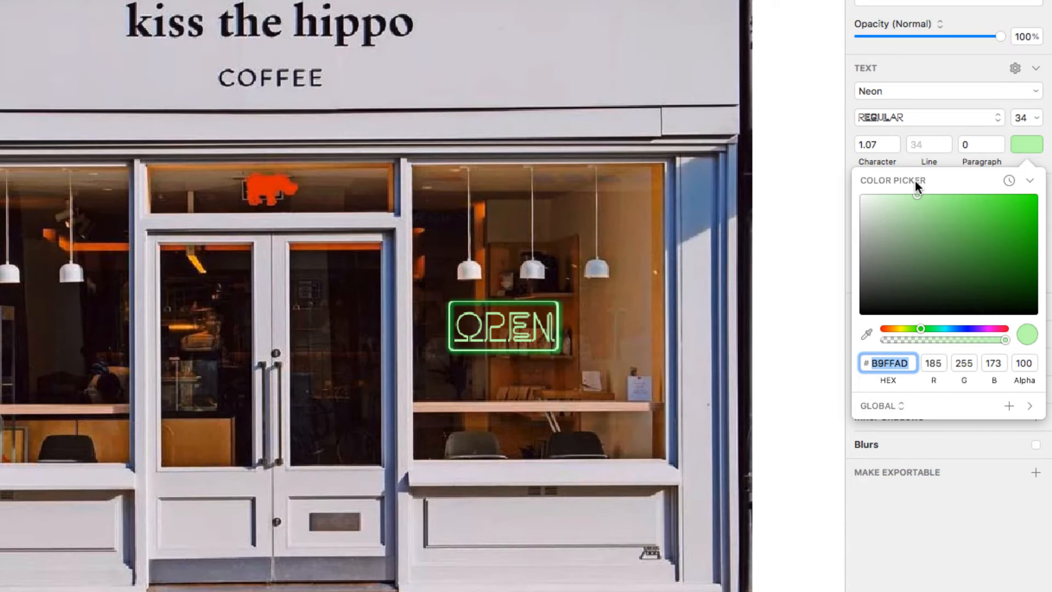
{"action": "left_click", "coordinate": [849, 131]}
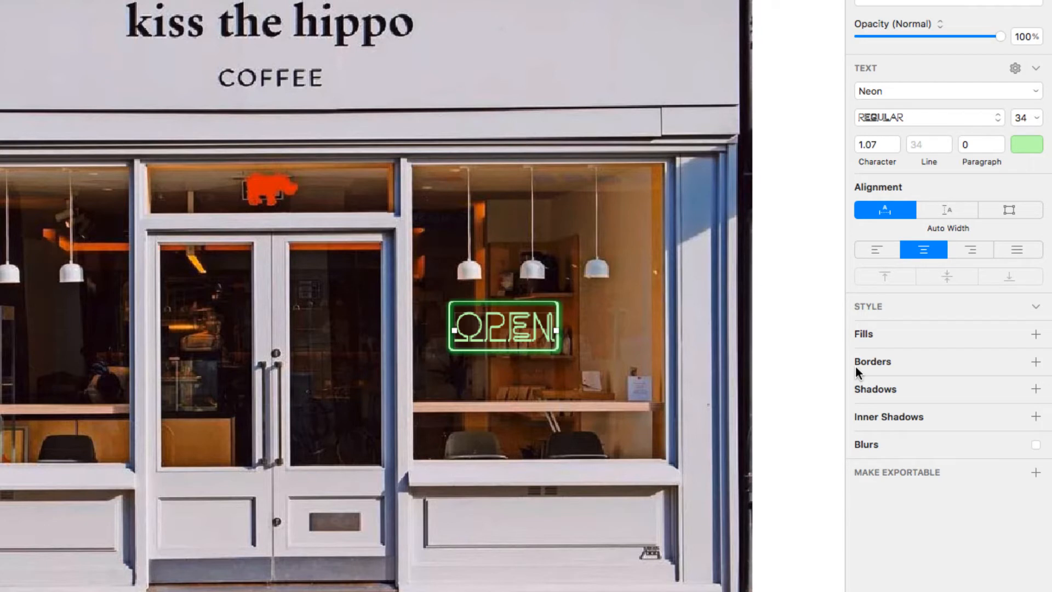
Add a shadow to the "Open" text with X offset 1 and Y offset 1
{"action": "left_click", "coordinate": [867, 387]}
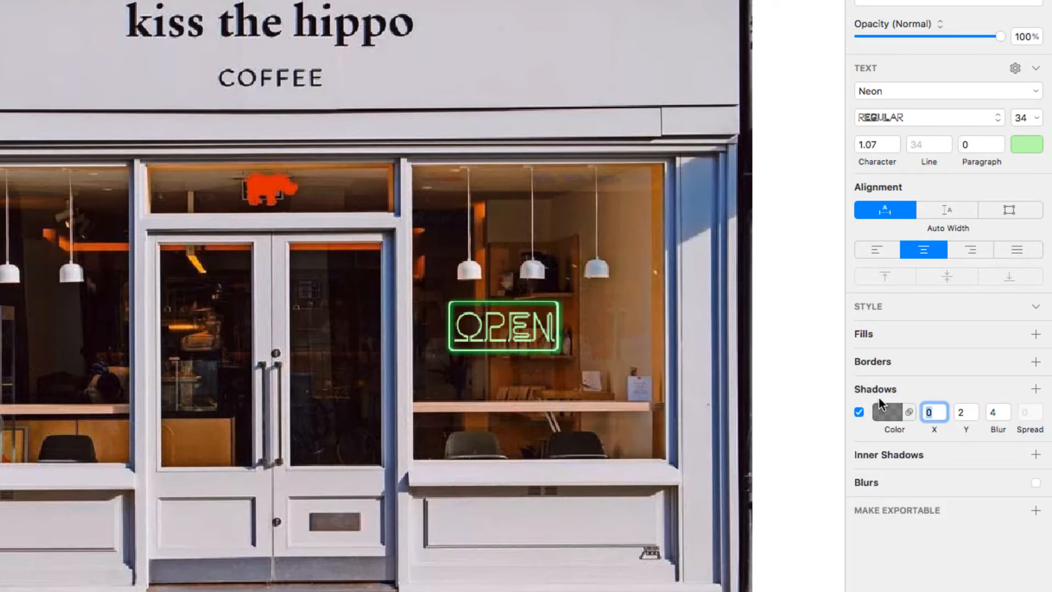
{"action": "type", "text": "1"}
{"action": "key", "text": "Tab"}
{"action": "type", "text": "1"}
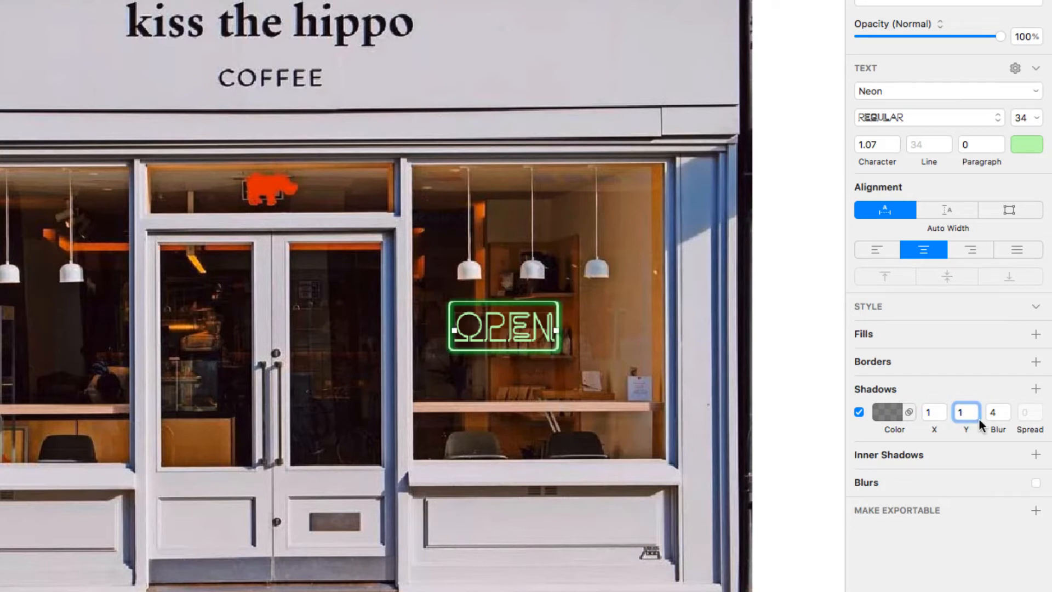
{"action": "key", "text": "Tab"}
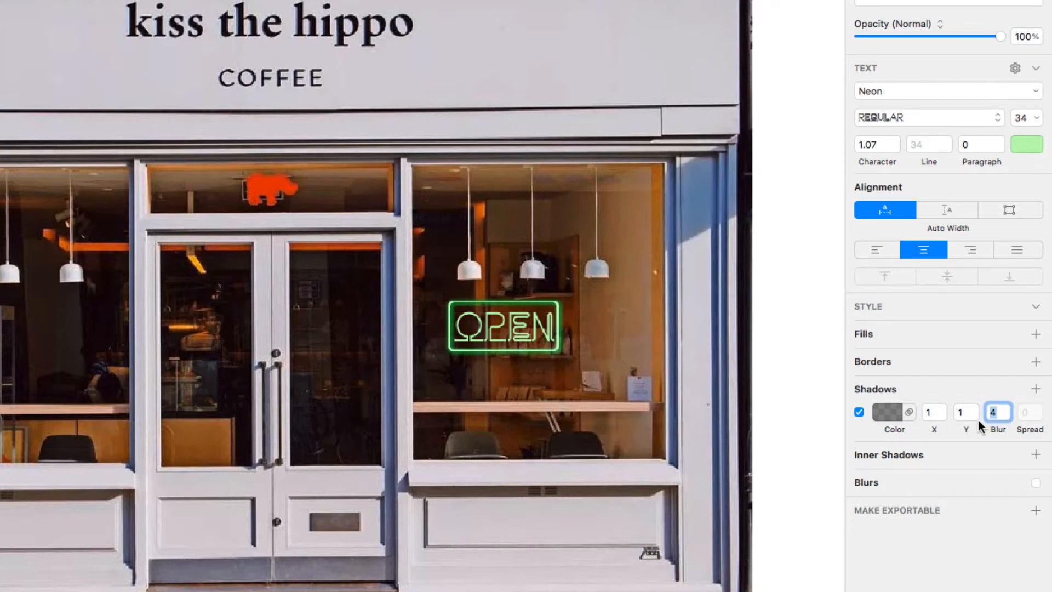
Change the color of the "Open" text's shadow to a fully saturated bright green
{"action": "left_click", "coordinate": [888, 419]}
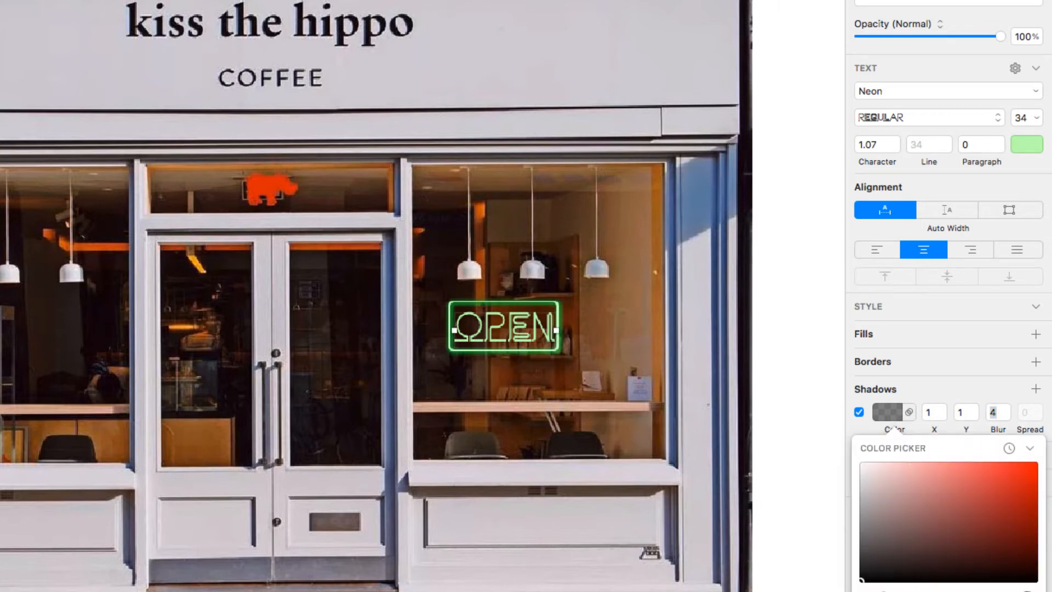
{"action": "left_click", "coordinate": [915, 590]}
{"action": "mouse_move", "coordinate": [996, 474]}
{"action": "left_mouse_down"}
{"action": "mouse_move", "coordinate": [1016, 452]}
{"action": "mouse_move", "coordinate": [1036, 464]}
{"action": "left_mouse_up"}
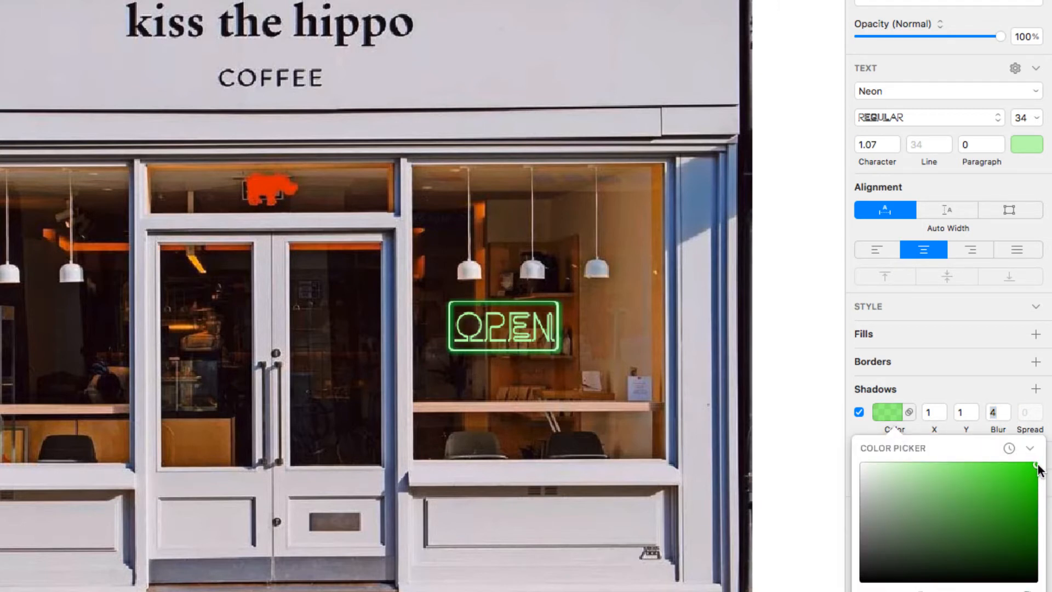
{"action": "left_click", "coordinate": [870, 427]}
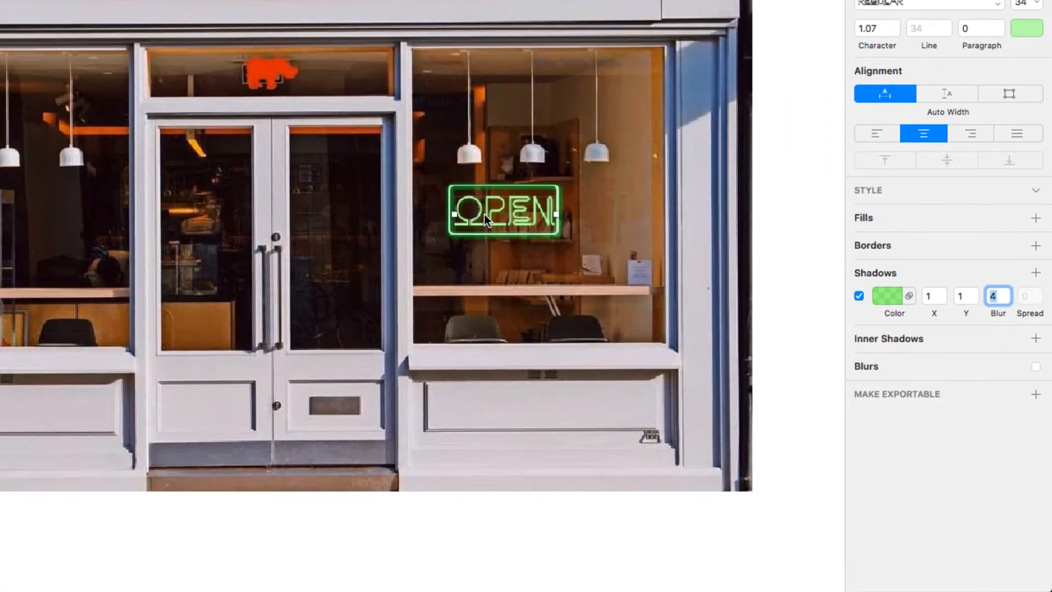
Place a duplicate of the "Open" text on the wall below the window and hide it as a backup
{"action": "right_click", "coordinate": [489, 214]}
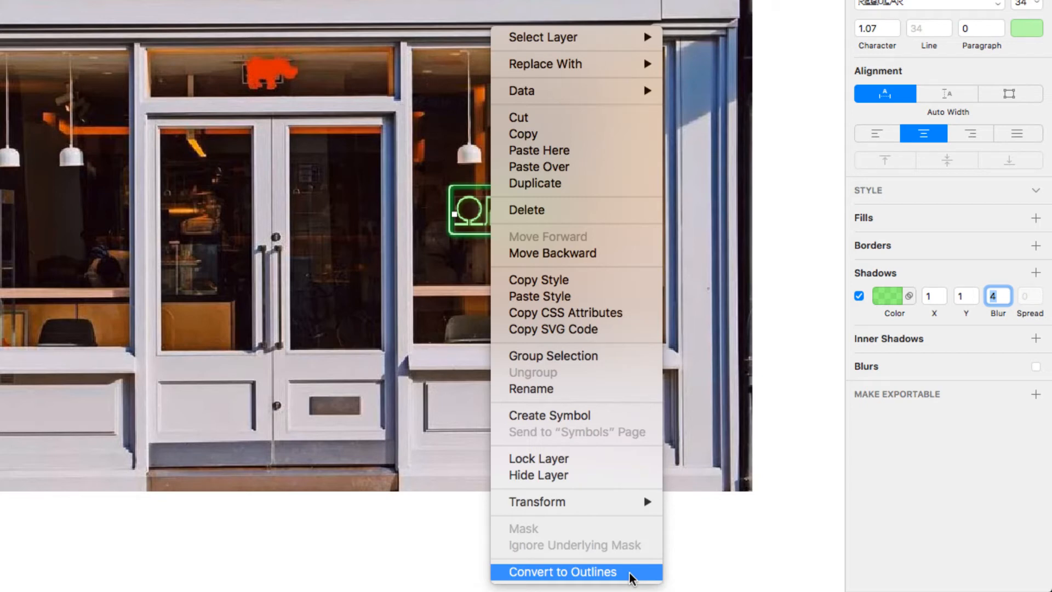
{"action": "left_click", "coordinate": [684, 567]}
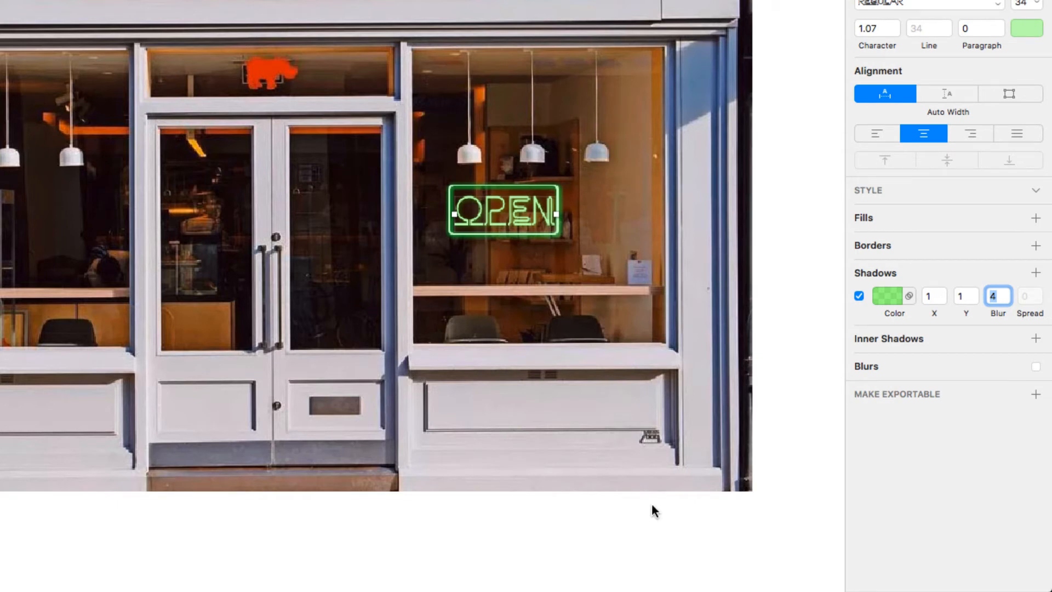
{"action": "left_click_drag", "start_coordinate": [515, 212], "coordinate": [529, 451]}
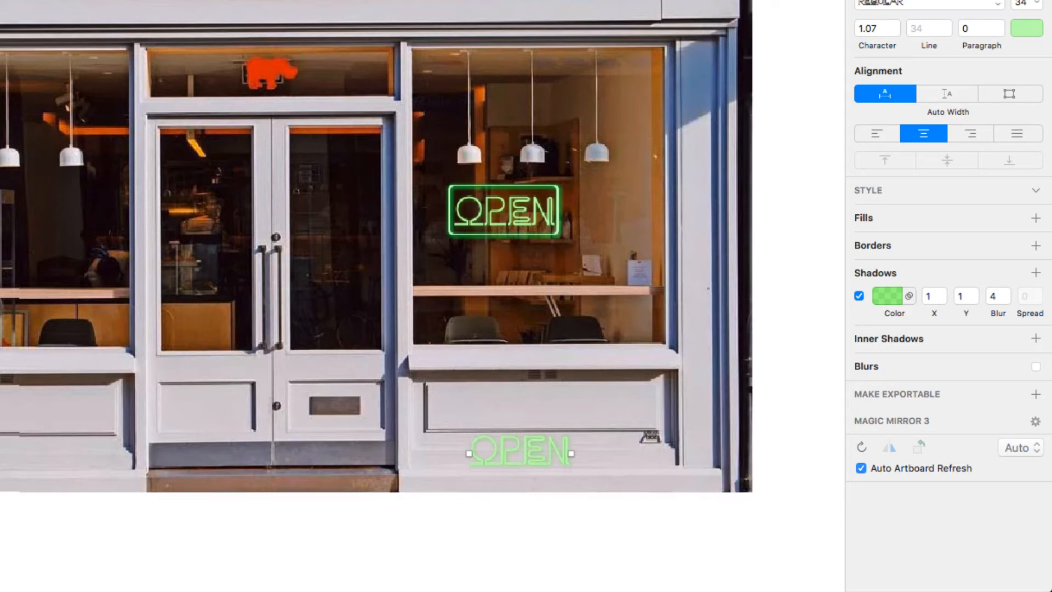
{"action": "key", "text": "super+shift+h"}
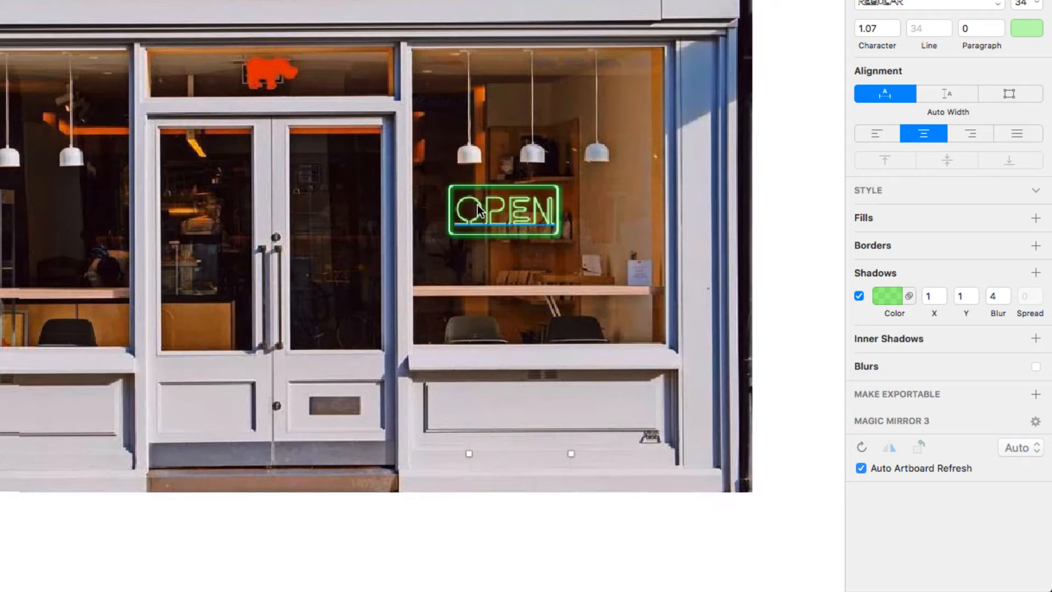
Convert the "Open" text inside the green neon frame to outlines
{"action": "left_click", "coordinate": [488, 211]}
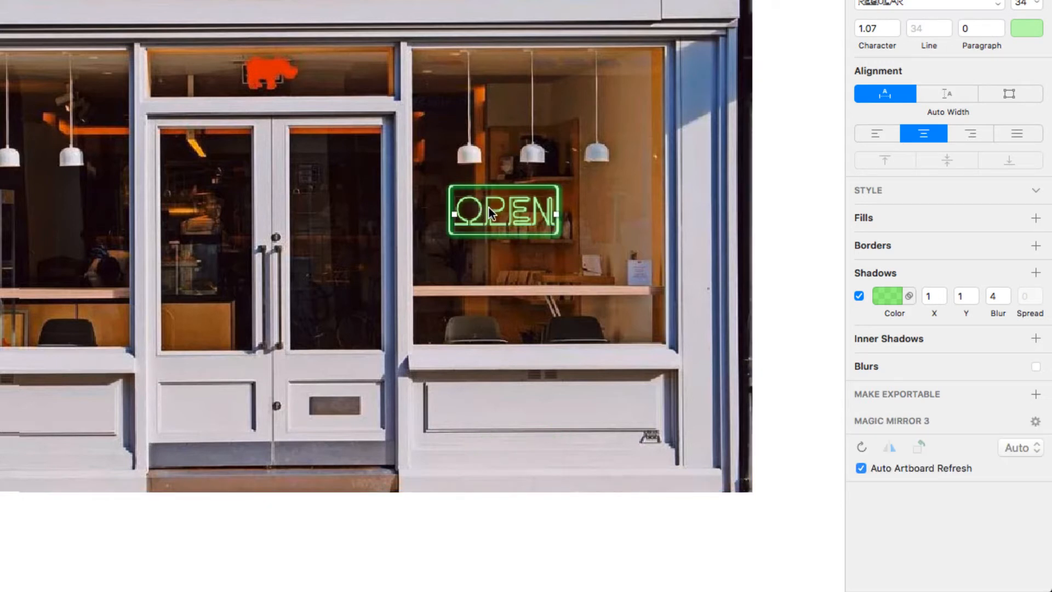
{"action": "right_click", "coordinate": [490, 213]}
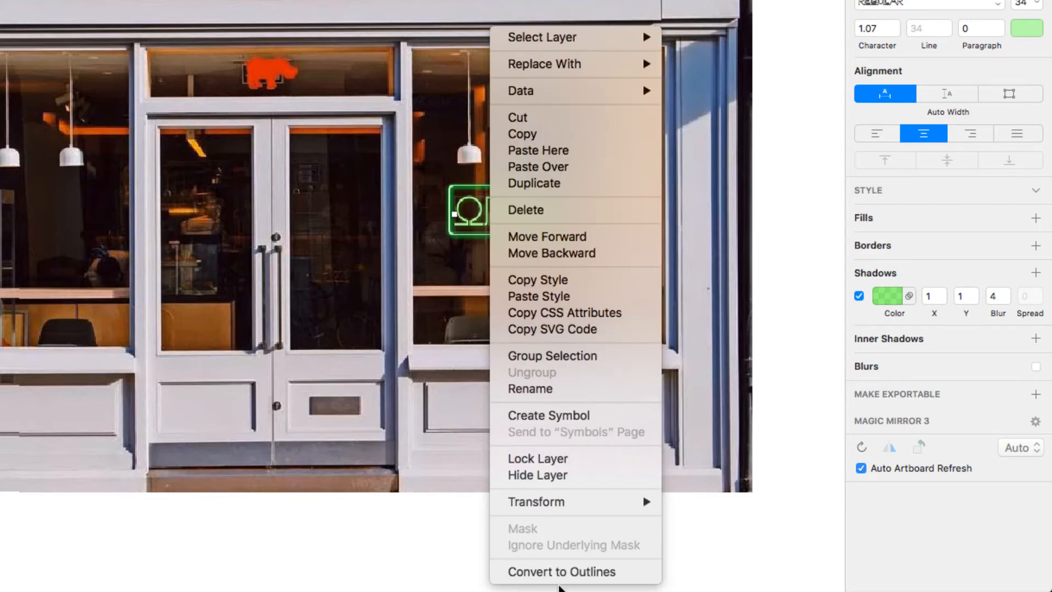
{"action": "left_click", "coordinate": [559, 575]}
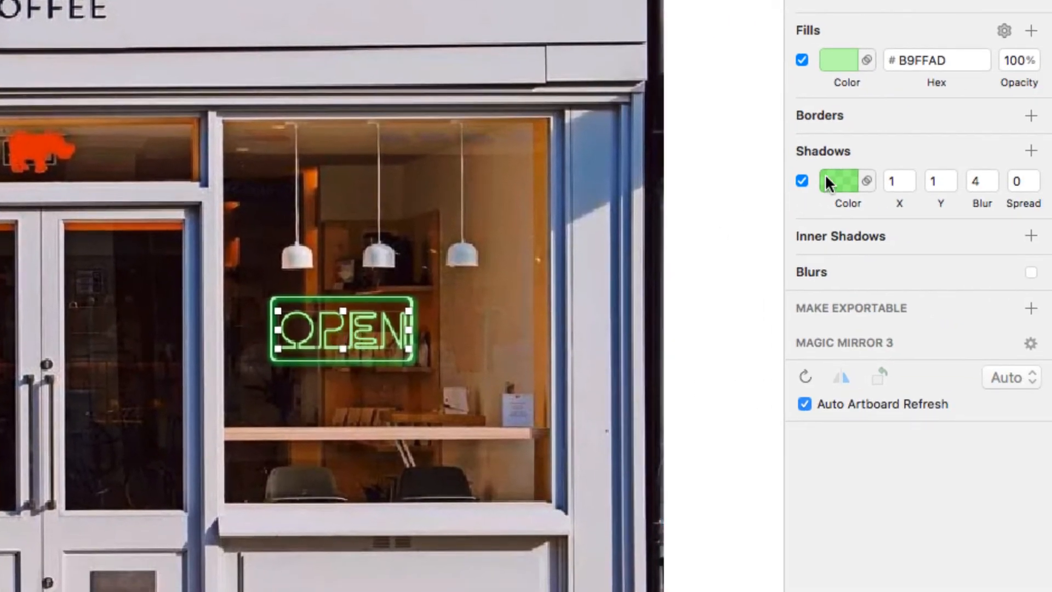
Set the spread of the outlined lettering's green shadow to 1
{"action": "left_click", "coordinate": [1035, 176]}
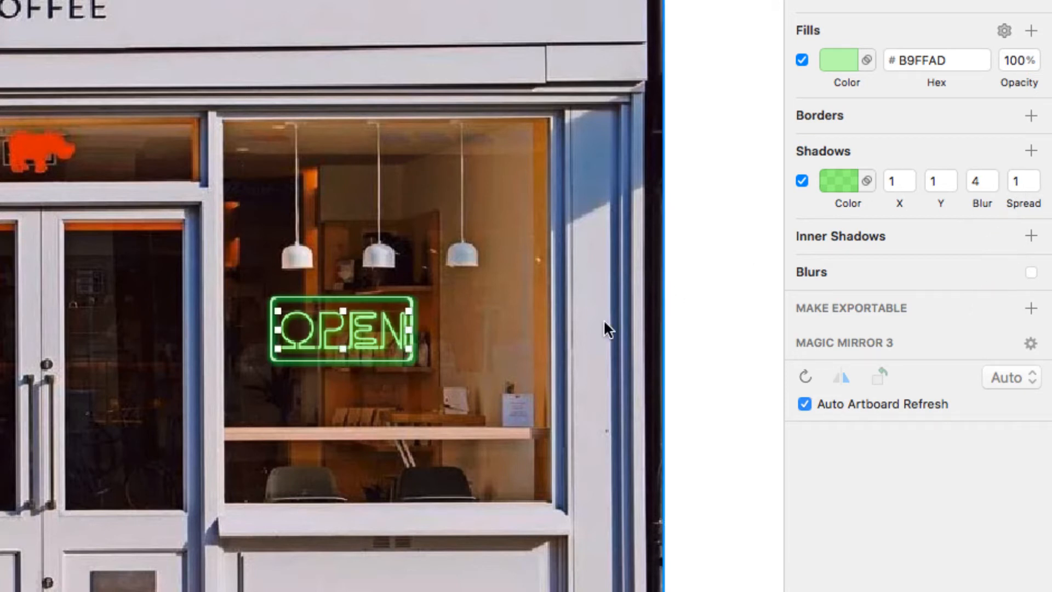
{"action": "left_click", "coordinate": [1034, 186]}
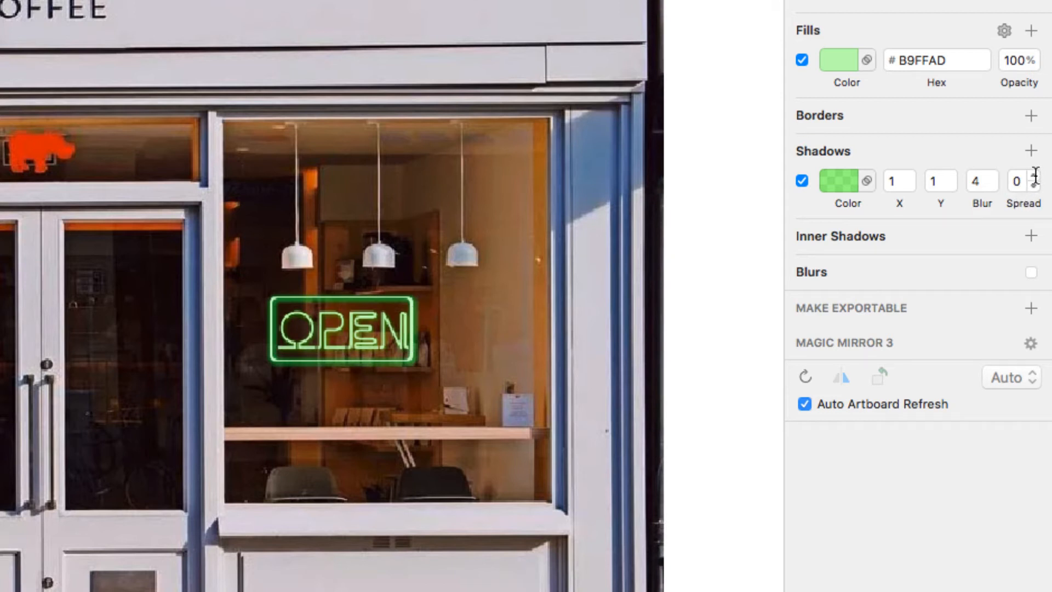
{"action": "left_click", "coordinate": [1035, 176]}
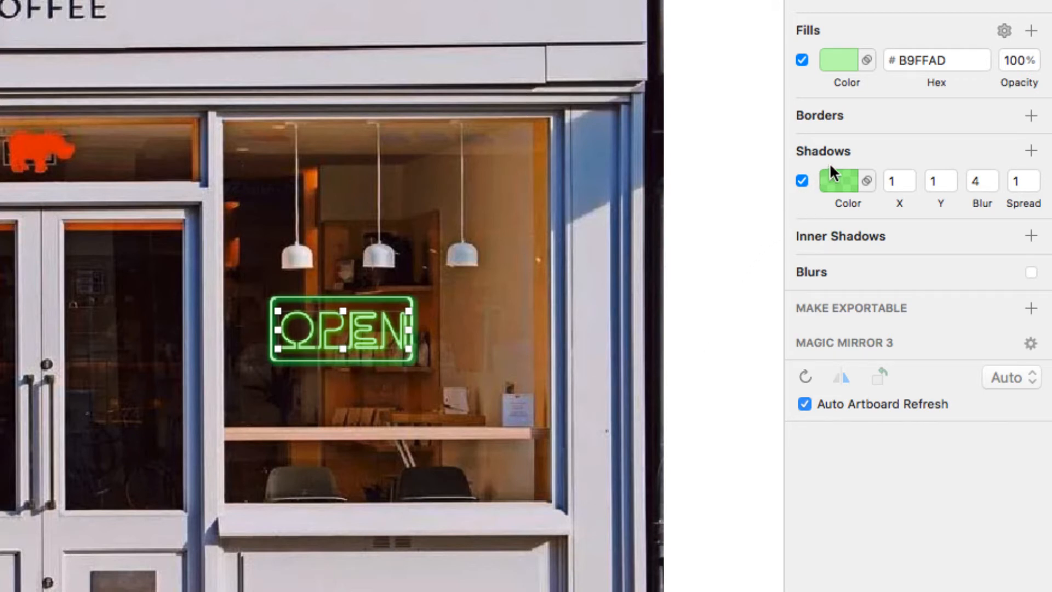
{"action": "left_click", "coordinate": [1032, 152]}
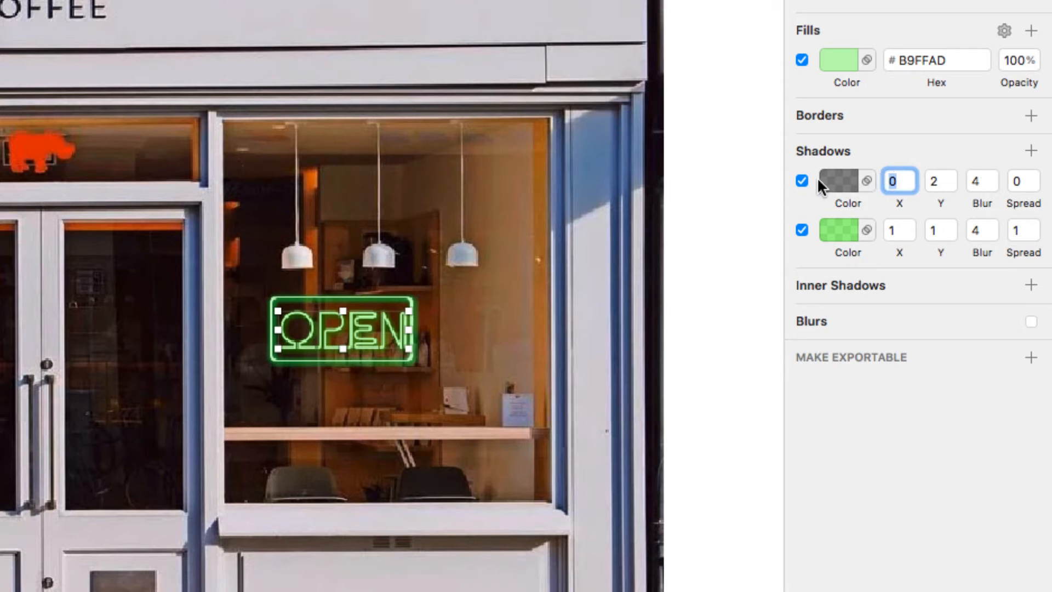
{"action": "left_click", "coordinate": [801, 181]}
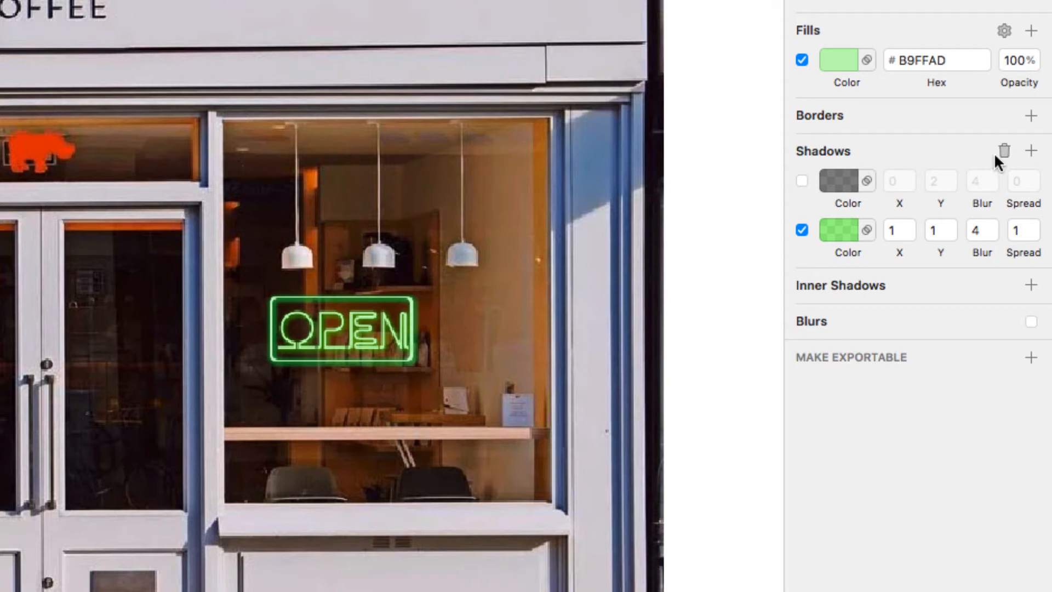
{"action": "left_click", "coordinate": [1002, 151]}
Duplicate the green shadow, set the lower shadow's X and Y offsets to -1, and deselect the lettering to check the sign
{"action": "right_click", "coordinate": [839, 179]}
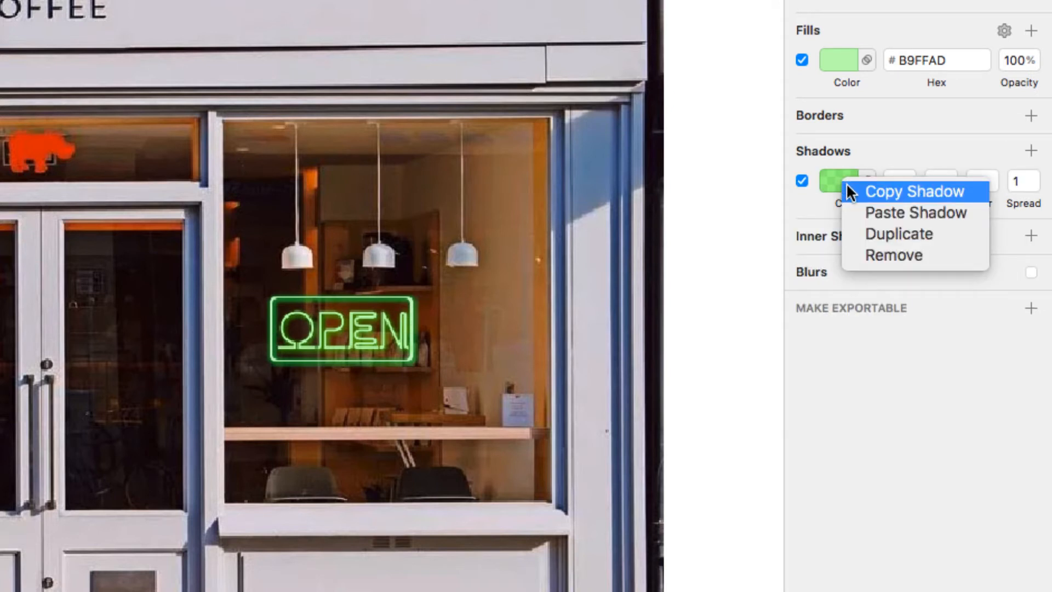
{"action": "left_click", "coordinate": [853, 234]}
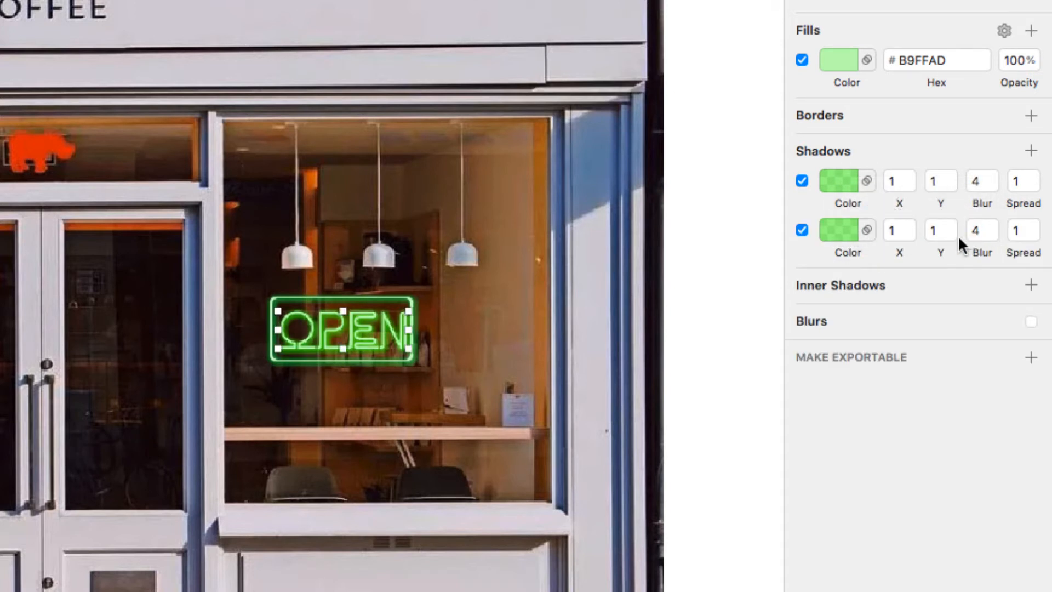
{"action": "left_click", "coordinate": [891, 229]}
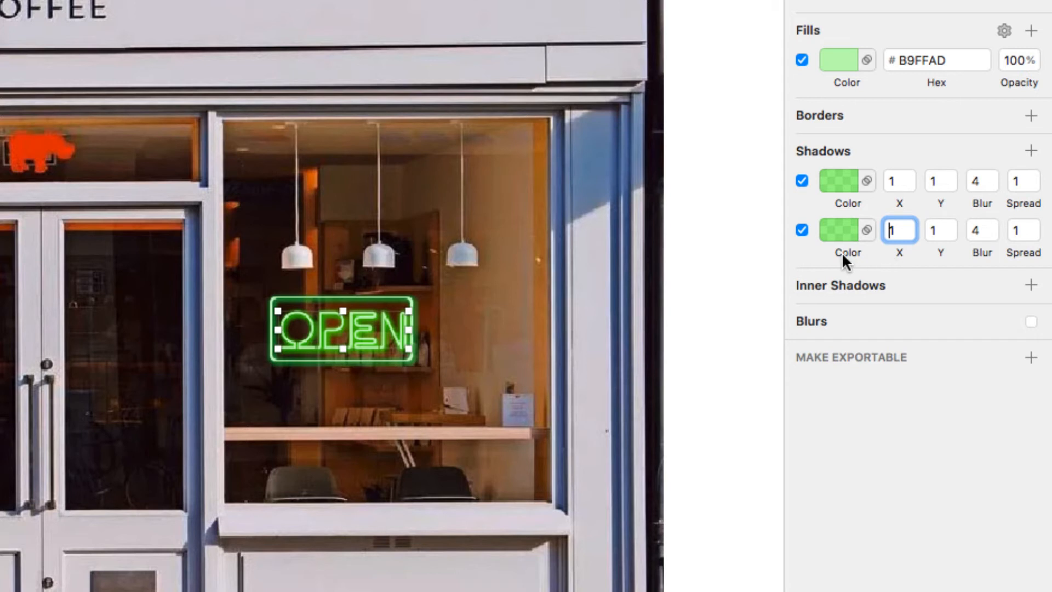
{"action": "type", "text": "-"}
{"action": "key", "text": "Tab"}
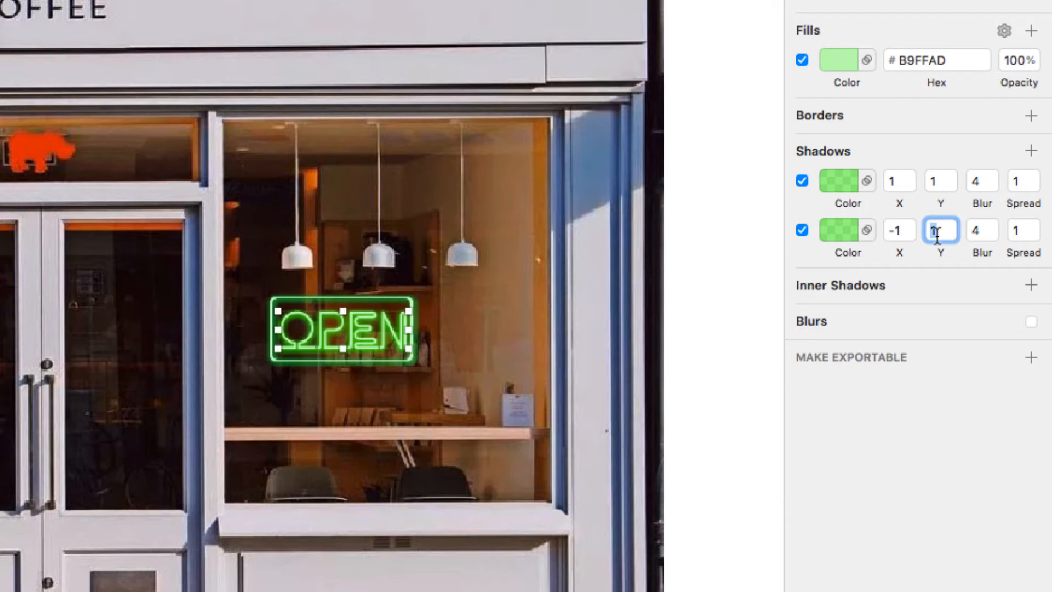
{"action": "key", "text": "Left"}
{"action": "type", "text": "-"}
{"action": "key", "text": "Return"}
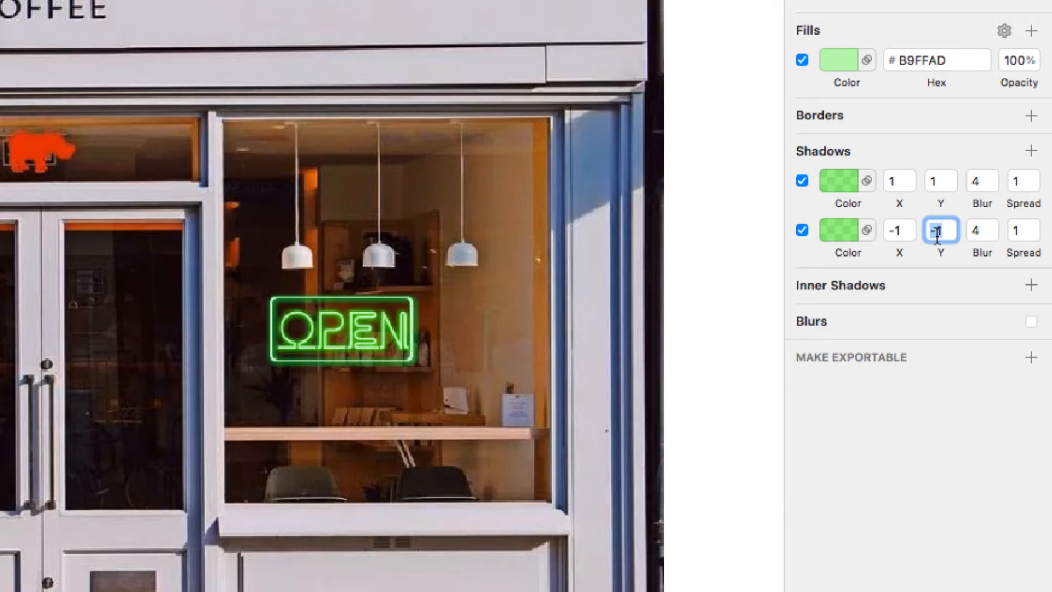
{"action": "left_click", "coordinate": [291, 330]}
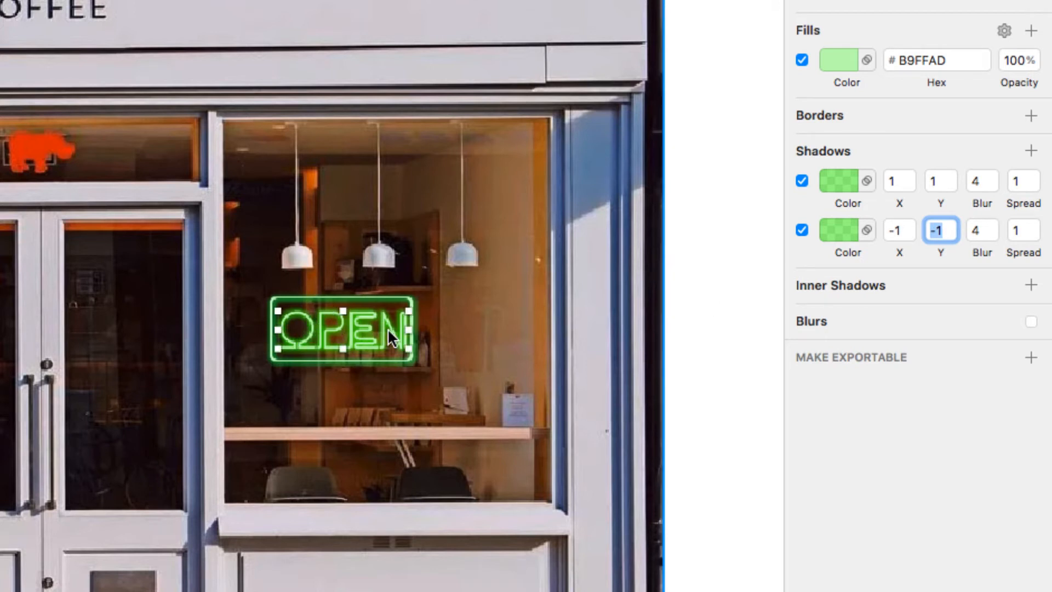
{"action": "left_click", "coordinate": [684, 385]}
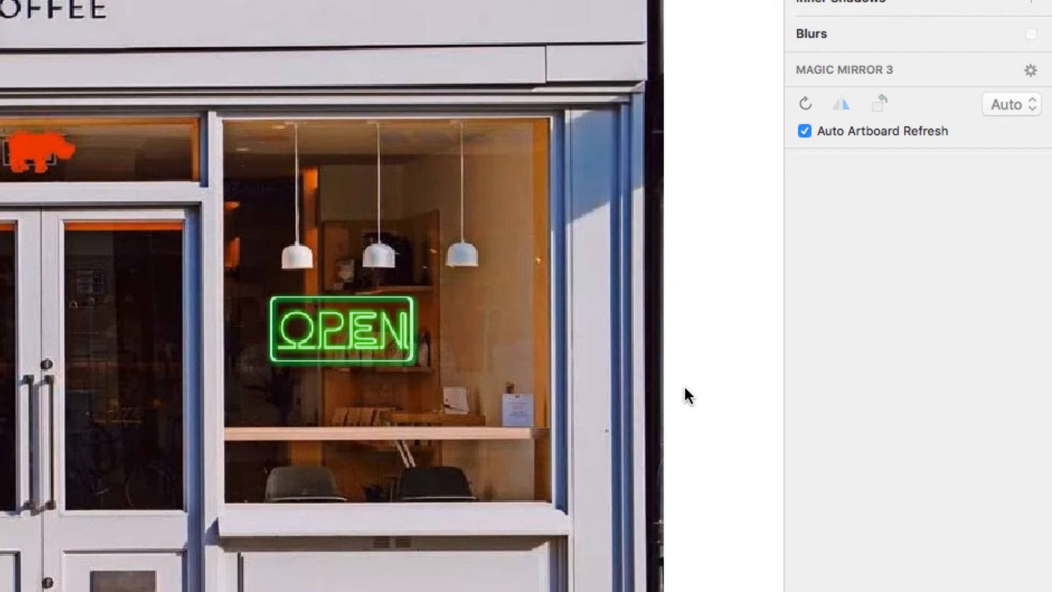
{"action": "scroll", "coordinate": [685, 388], "scroll_direction": "down", "scroll_amount": 2}
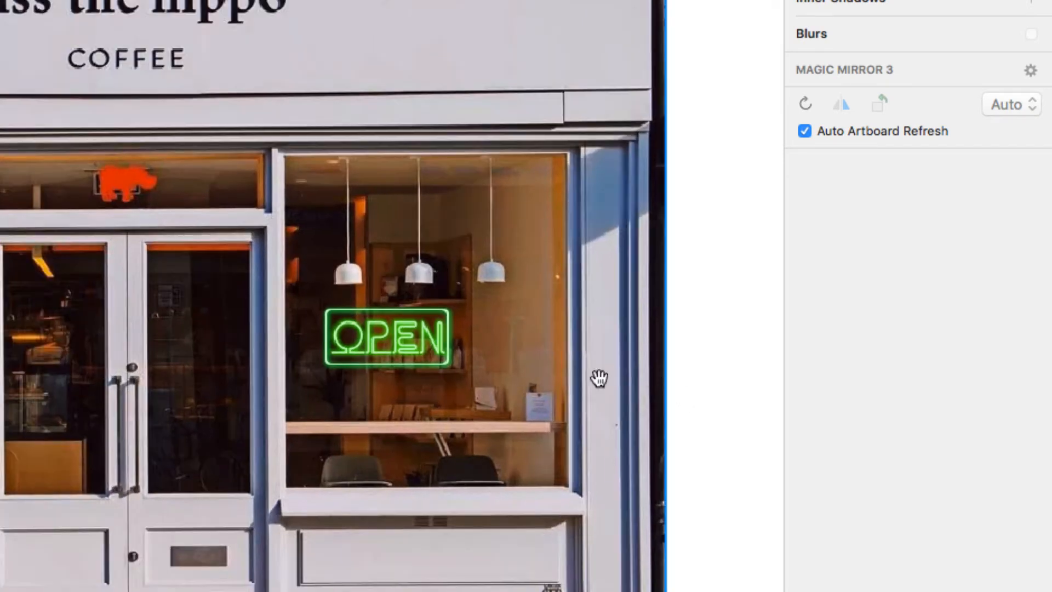
{"action": "left_click_drag", "start_coordinate": [583, 375], "coordinate": [484, 358]}
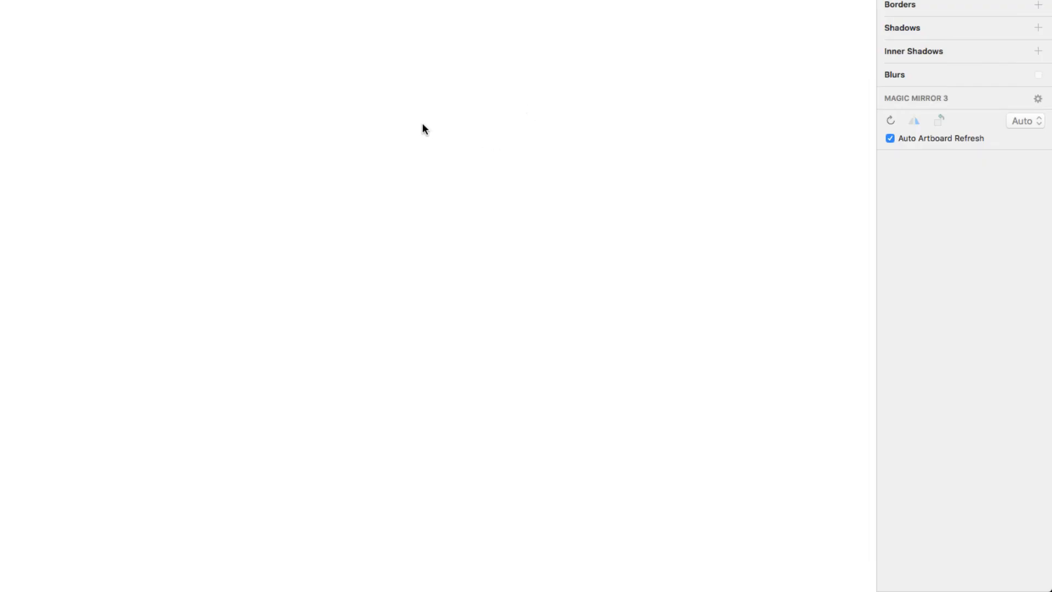
Add a text layer reading "T" on the blank white area
{"action": "key", "text": "t"}
{"action": "left_click", "coordinate": [242, 117]}
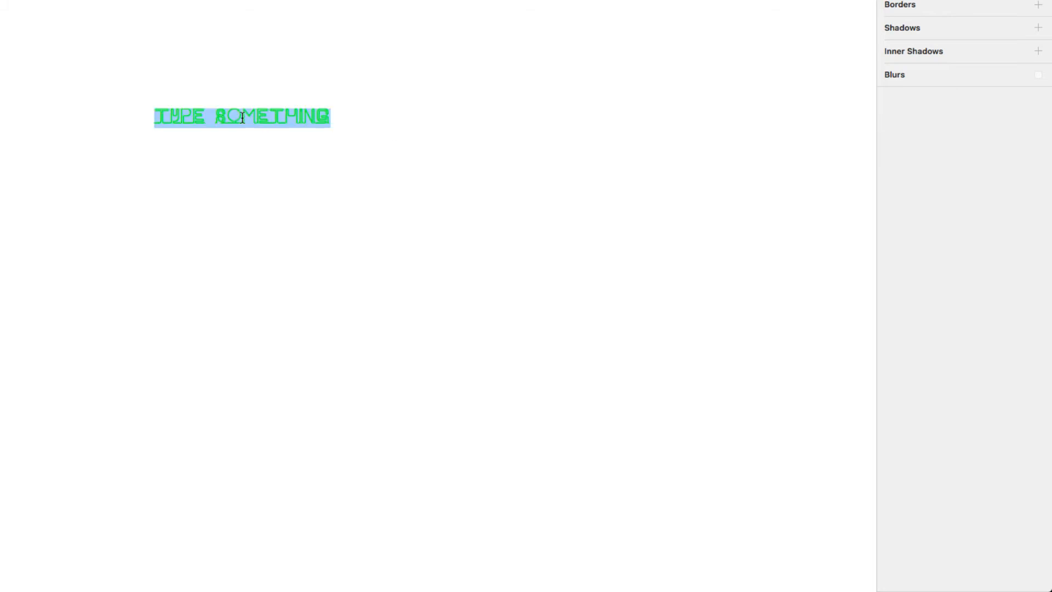
{"action": "key", "text": "BackSpace"}
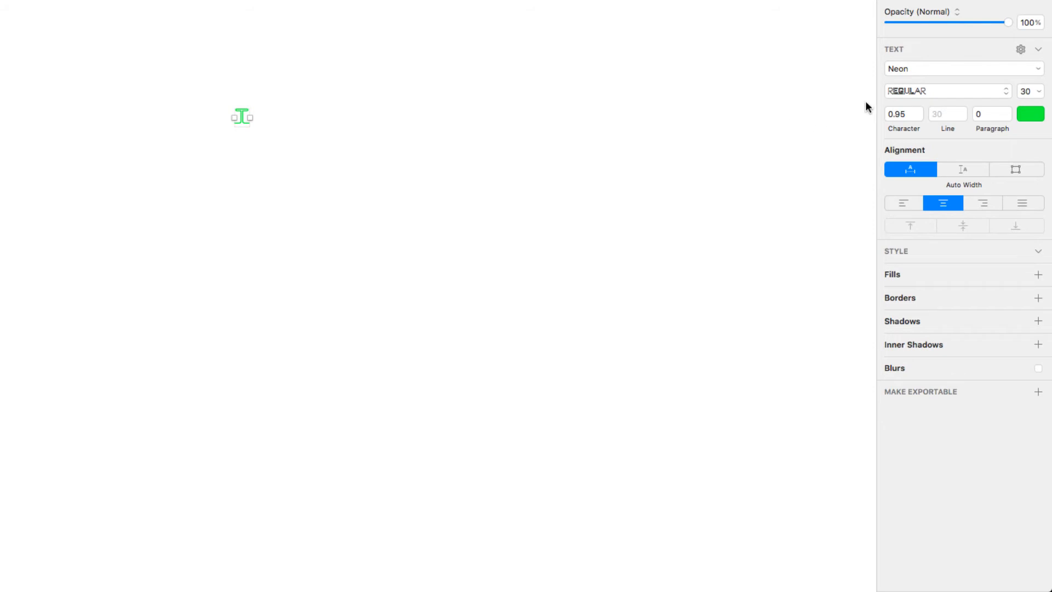
Set the typeface of the "T" text to Avenir Next
{"action": "left_click", "coordinate": [1038, 69]}
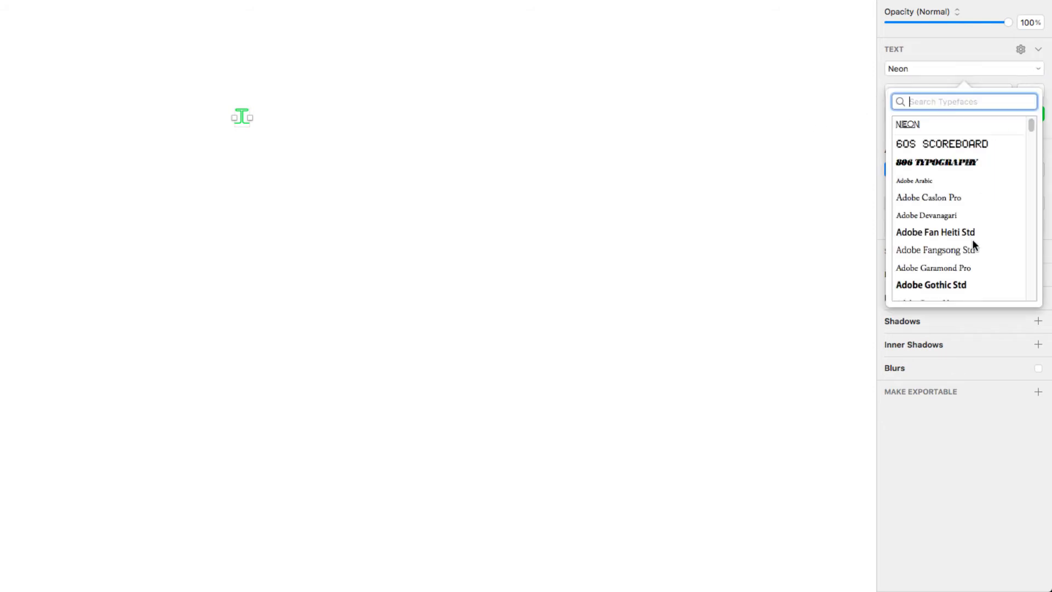
{"action": "scroll", "coordinate": [970, 252], "scroll_direction": "down", "scroll_amount": 3}
{"action": "type", "text": "ave"}
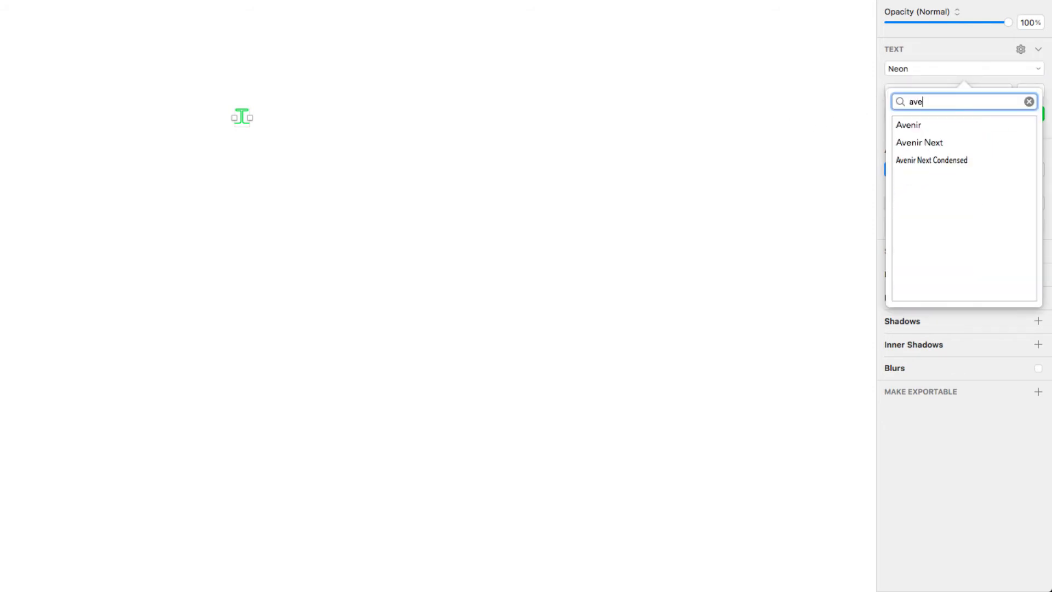
{"action": "key", "text": "Down"}
{"action": "key", "text": "Down"}
{"action": "key", "text": "Return"}
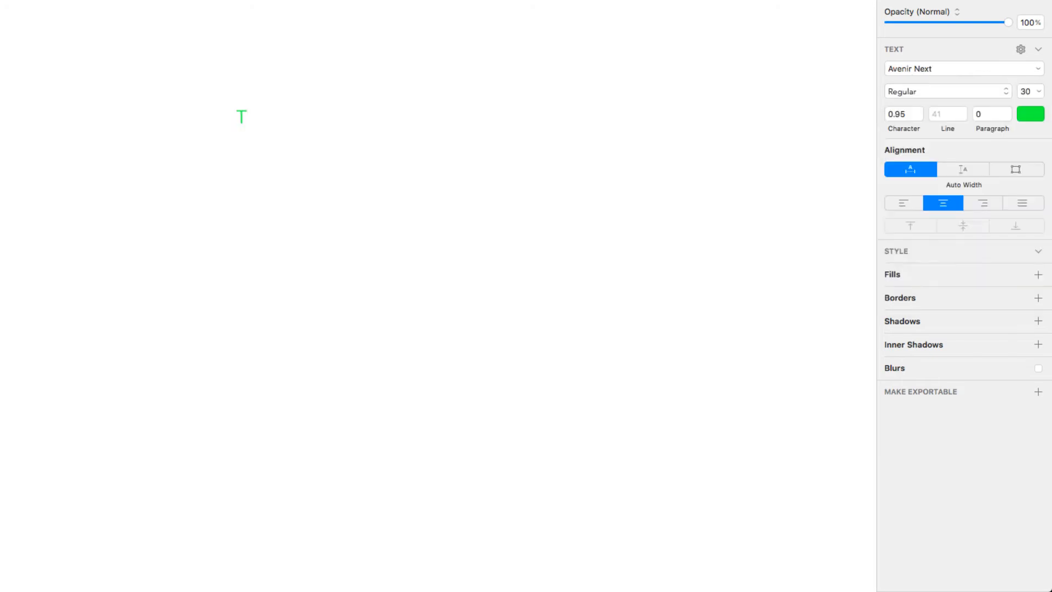
Set the font size of the "T" text to 100
{"action": "left_click", "coordinate": [1029, 92]}
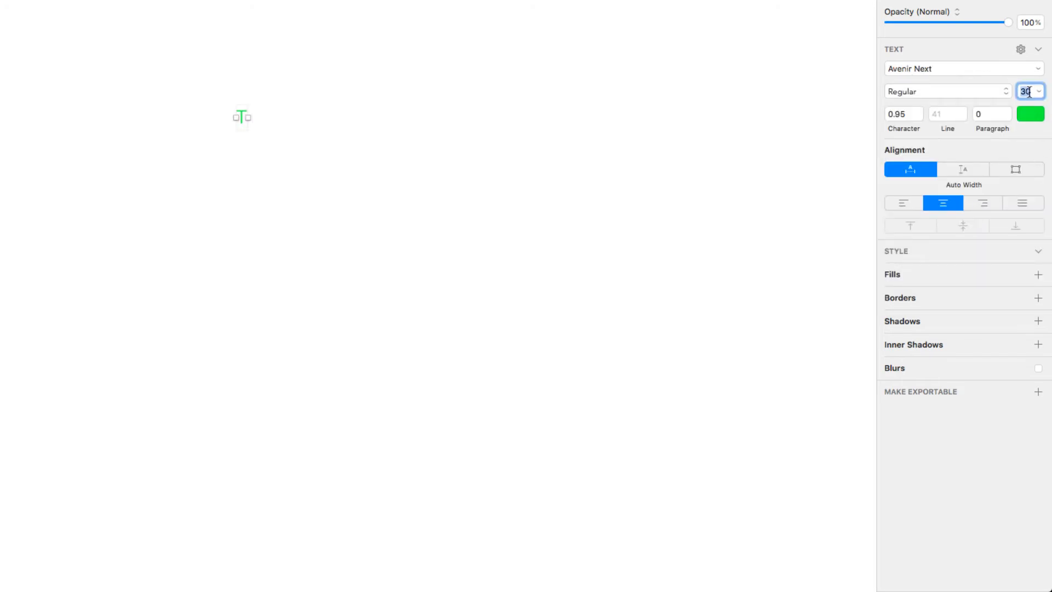
{"action": "type", "text": "100"}
{"action": "key", "text": "Return"}
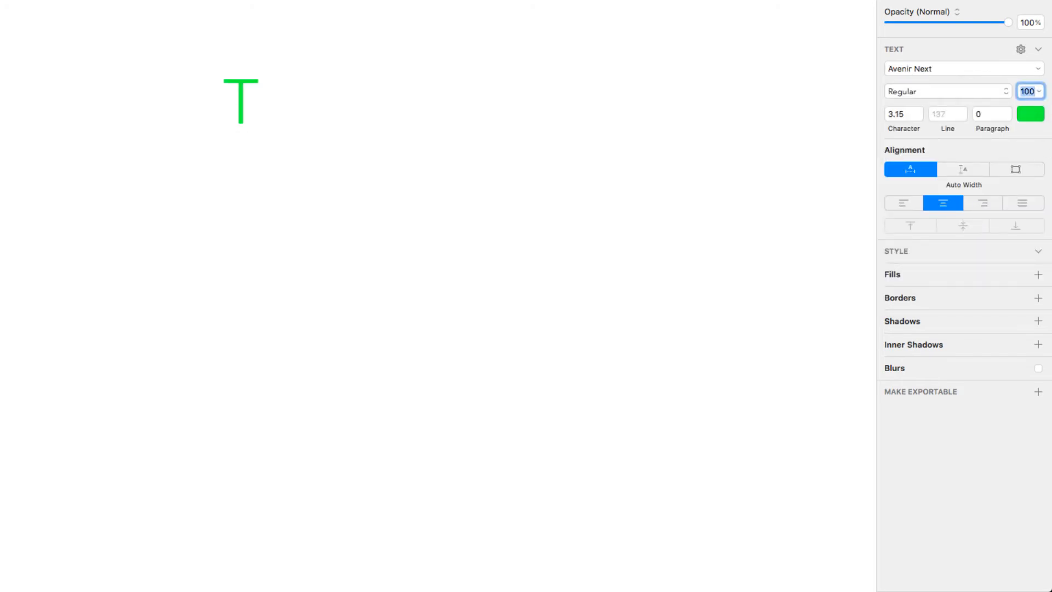
Change the "T" text's colour to dark grey #202020 and its weight to Heavy
{"action": "left_click", "coordinate": [1030, 114]}
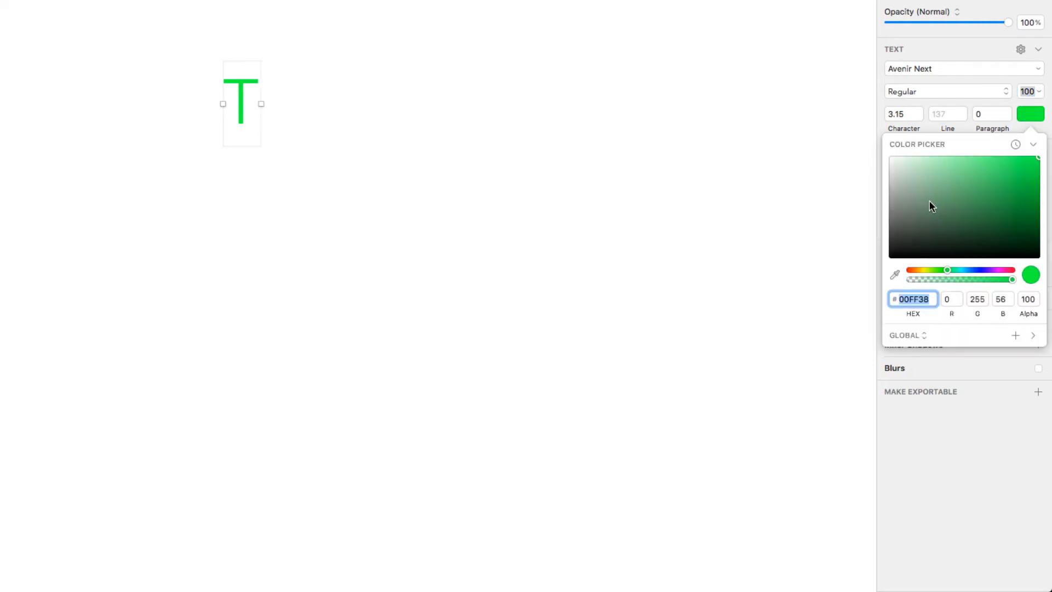
{"action": "left_click", "coordinate": [895, 233]}
{"action": "left_click_drag", "start_coordinate": [895, 233], "coordinate": [879, 243]}
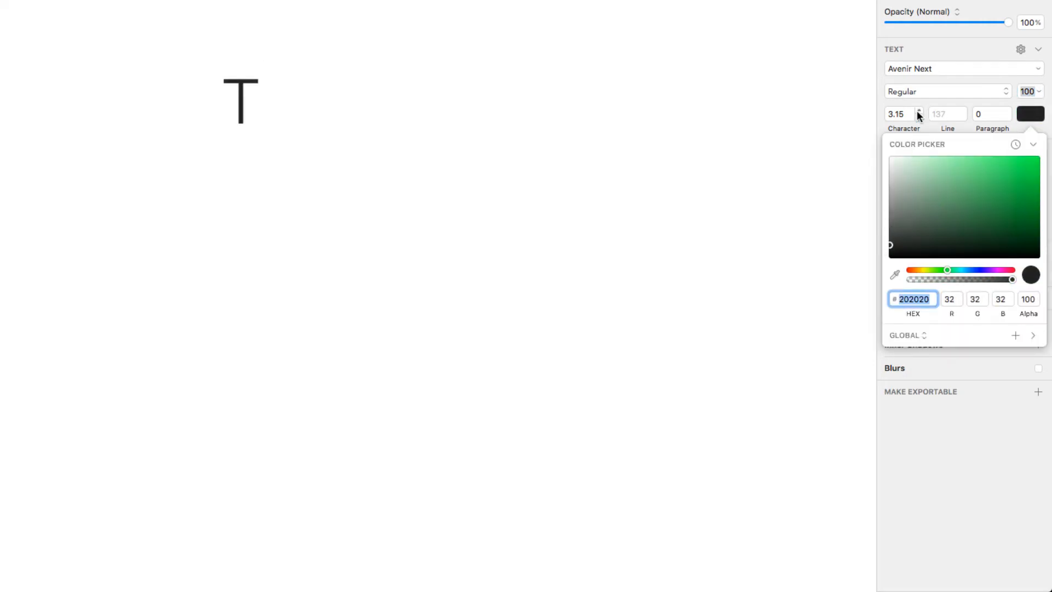
{"action": "left_click", "coordinate": [919, 91]}
{"action": "left_click", "coordinate": [903, 246]}
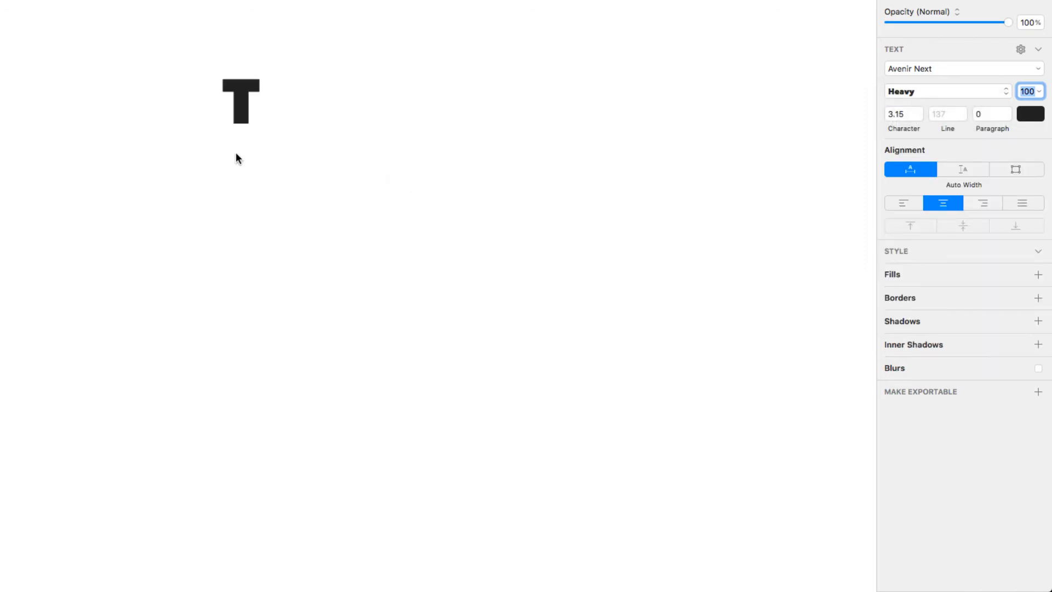
Duplicate the "T" text, place the copy directly below the original, and clear the selection
{"action": "scroll", "coordinate": [210, 141], "scroll_direction": "up", "scroll_amount": 3}
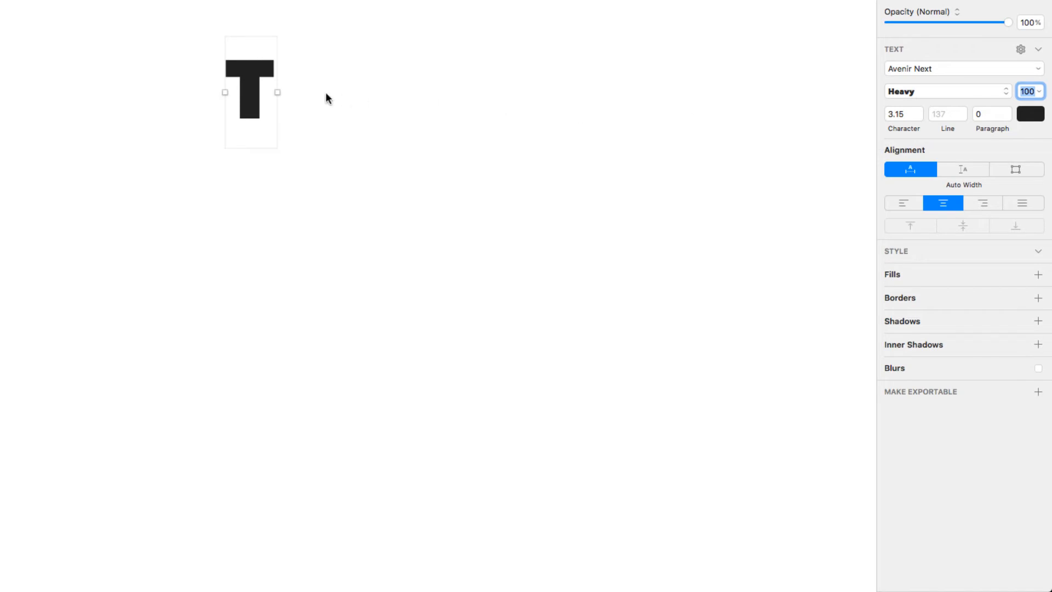
{"action": "left_click_drag", "start_coordinate": [251, 94], "coordinate": [249, 388]}
{"action": "left_click", "coordinate": [371, 317]}
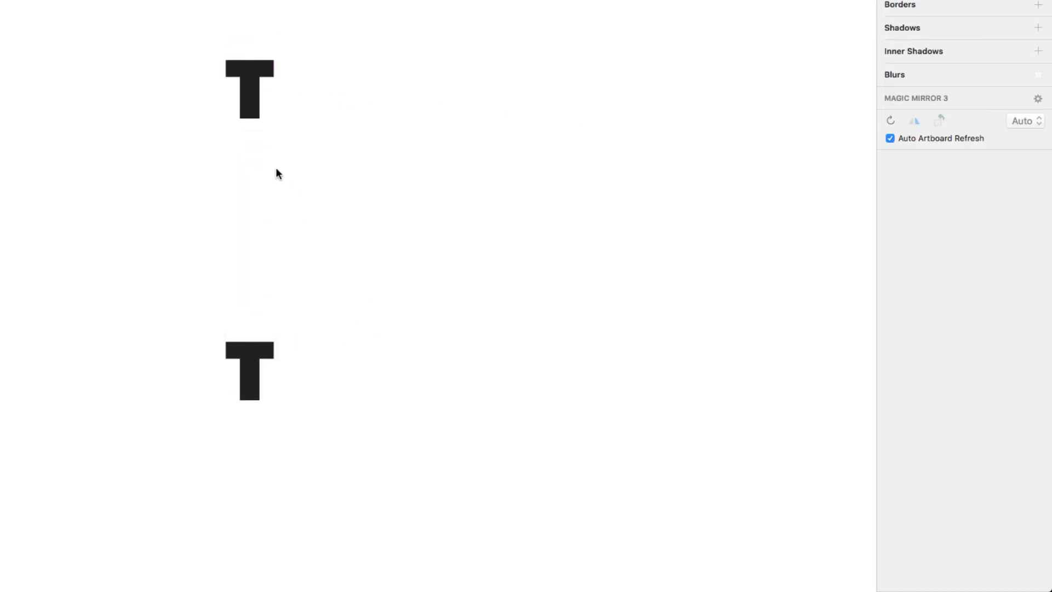
Convert the upper "T" to outlines and switch its fill to a linear gradient
{"action": "left_click", "coordinate": [257, 101]}
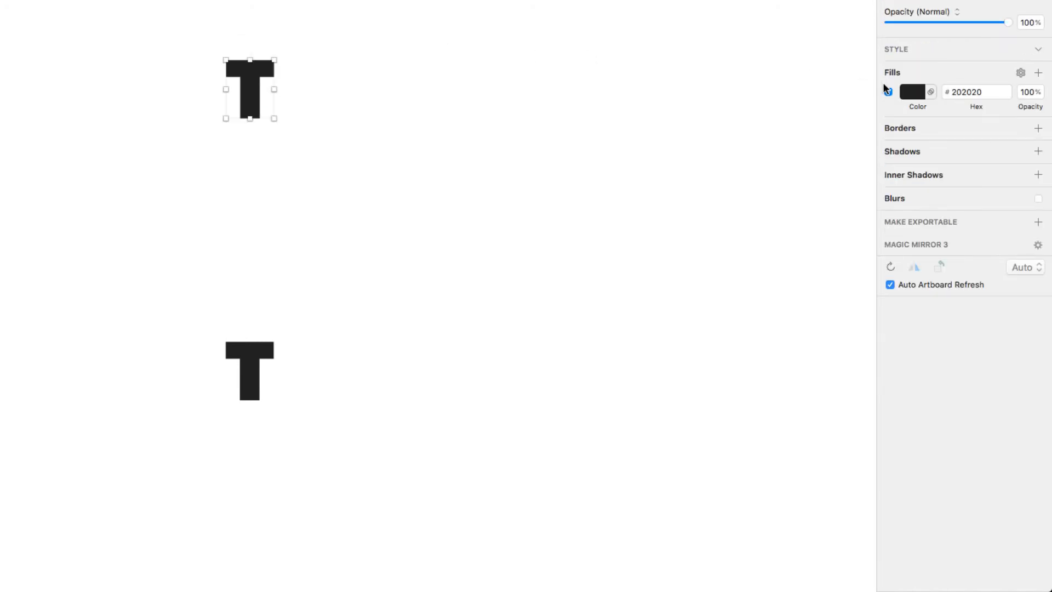
{"action": "left_click", "coordinate": [910, 92]}
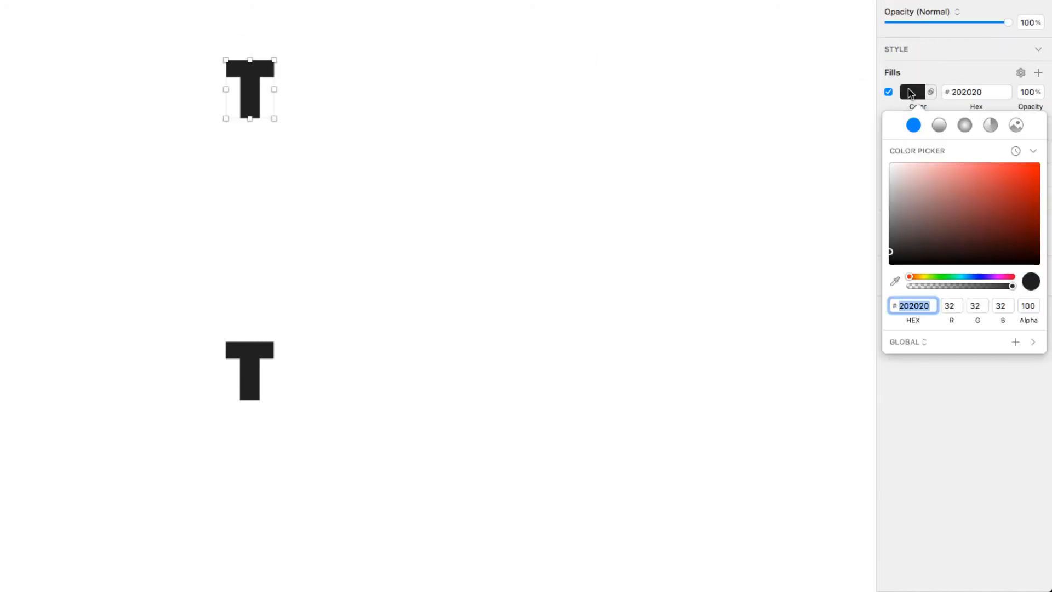
{"action": "left_click", "coordinate": [939, 125]}
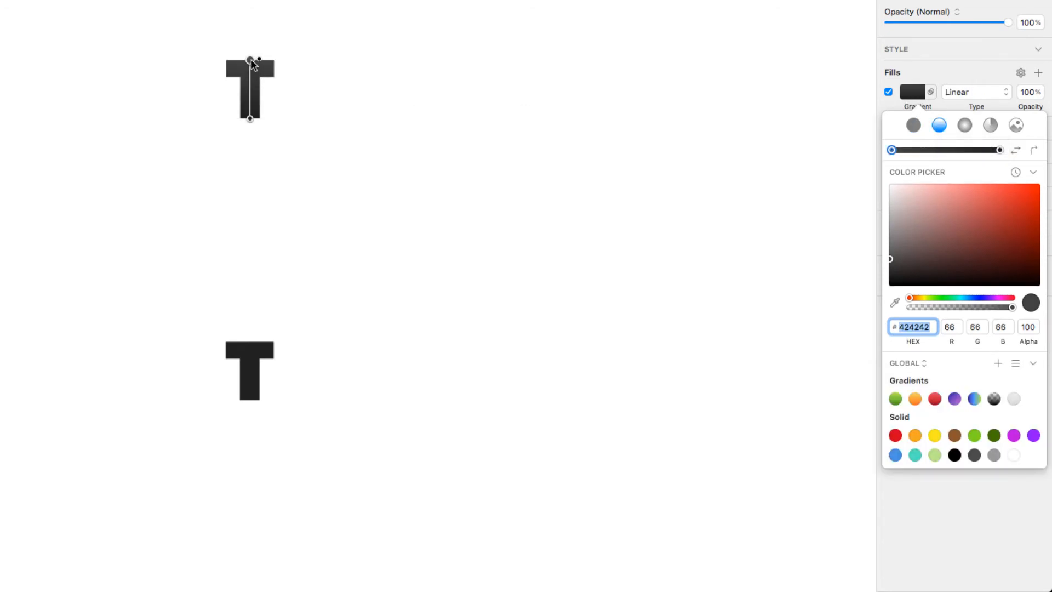
Give the upper "T" the orange preset gradient and set the gradient's lower colour stop to #F7AB1C
{"action": "left_click_drag", "start_coordinate": [917, 298], "coordinate": [922, 297]}
{"action": "left_click_drag", "start_coordinate": [1003, 228], "coordinate": [1038, 191]}
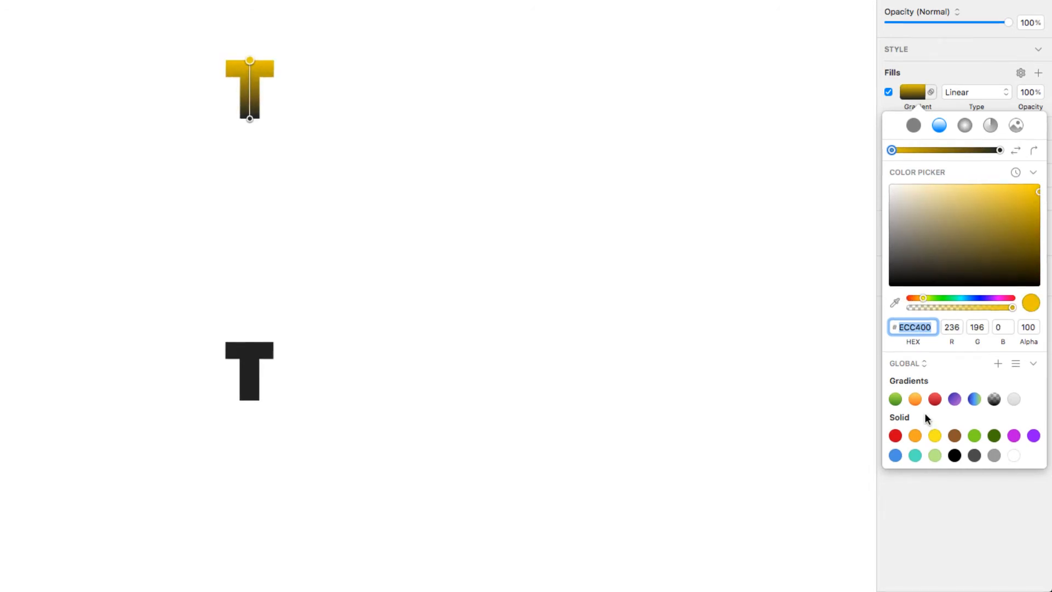
{"action": "left_click", "coordinate": [910, 417]}
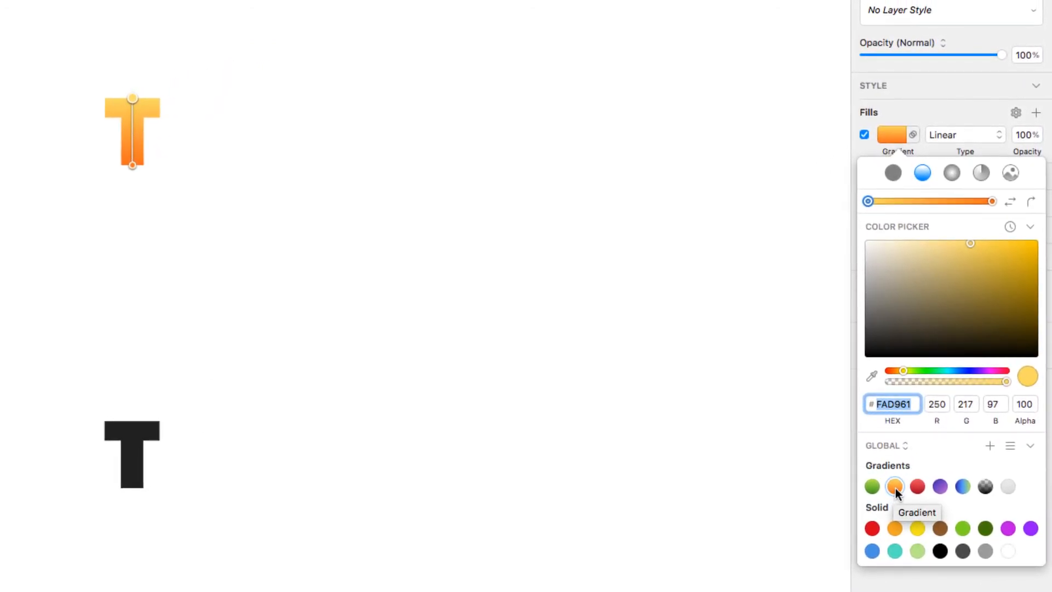
{"action": "left_click", "coordinate": [132, 164]}
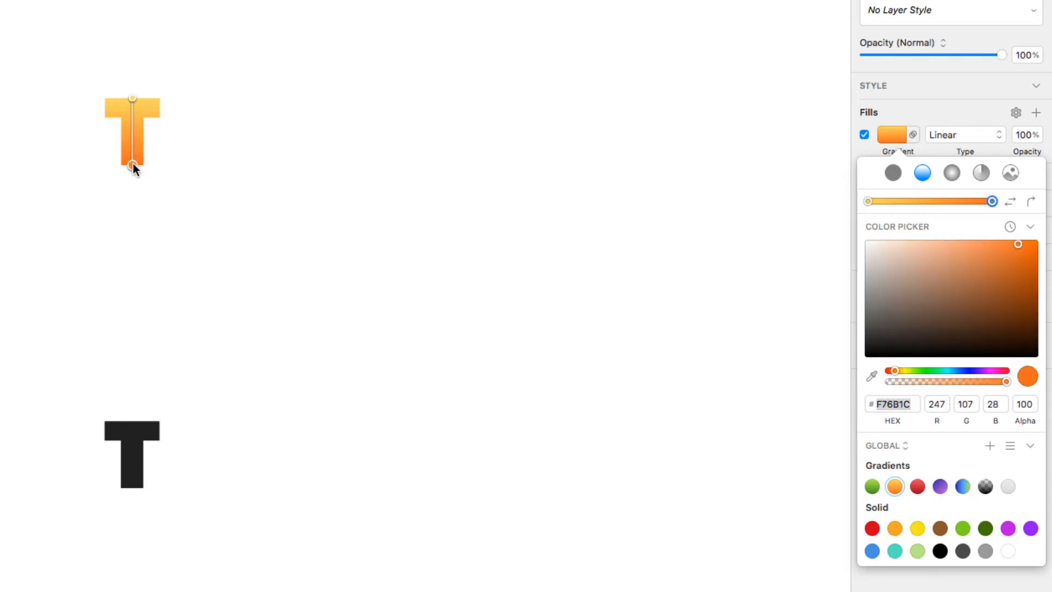
{"action": "left_click_drag", "start_coordinate": [895, 371], "coordinate": [900, 370]}
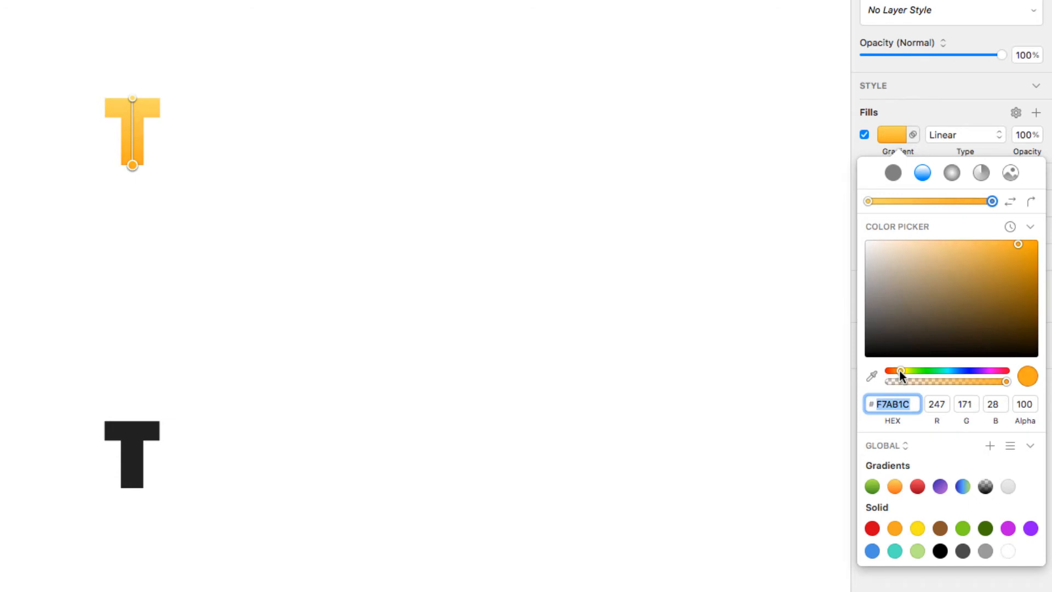
{"action": "left_click", "coordinate": [674, 298]}
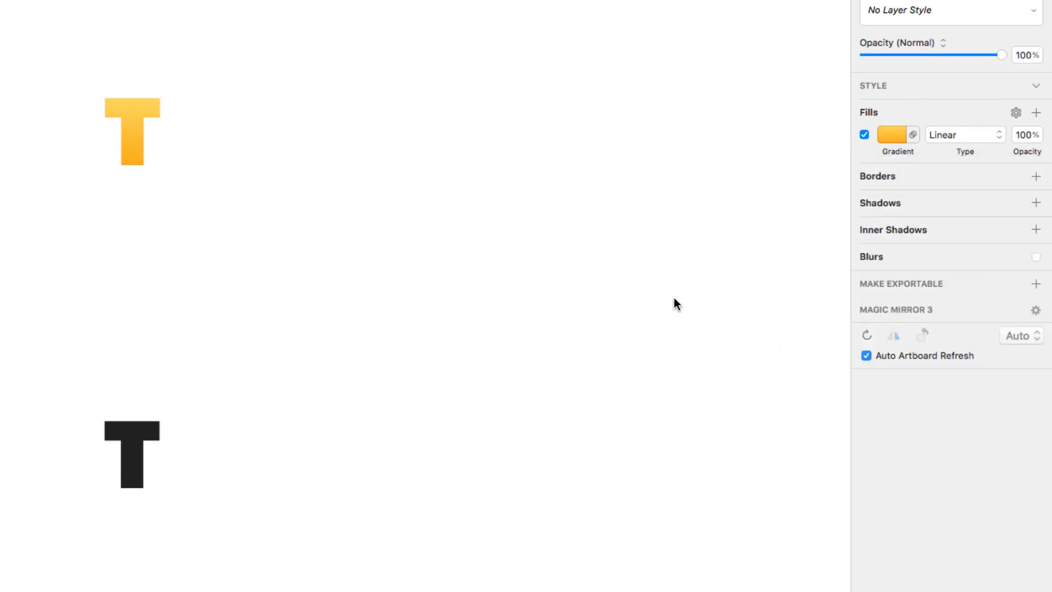
Add a centred grey border to the upper "T" with colour #777777 and width 1
{"action": "left_click", "coordinate": [872, 177]}
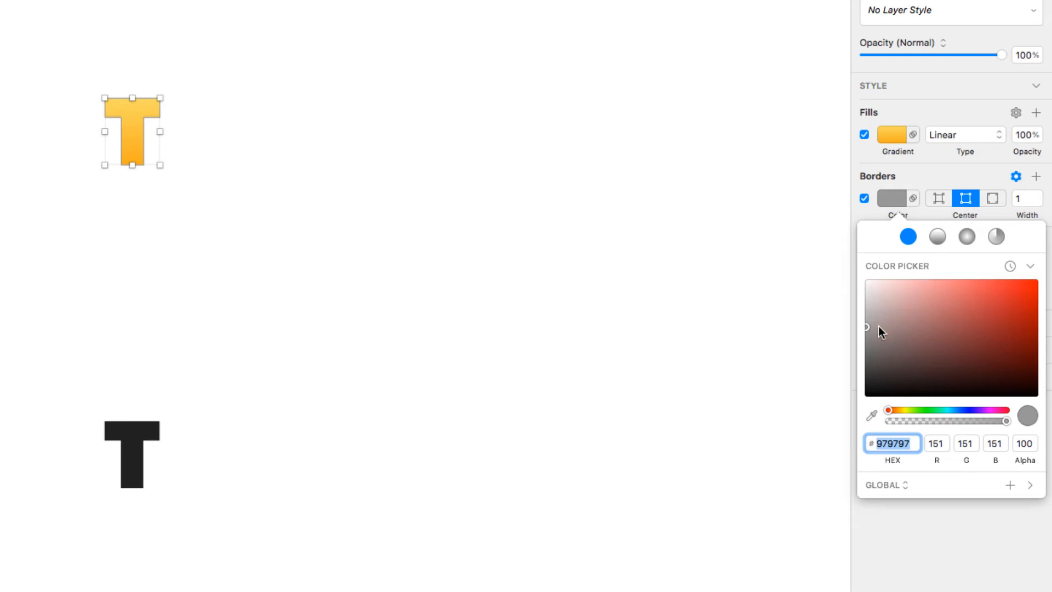
{"action": "left_click_drag", "start_coordinate": [879, 327], "coordinate": [859, 341]}
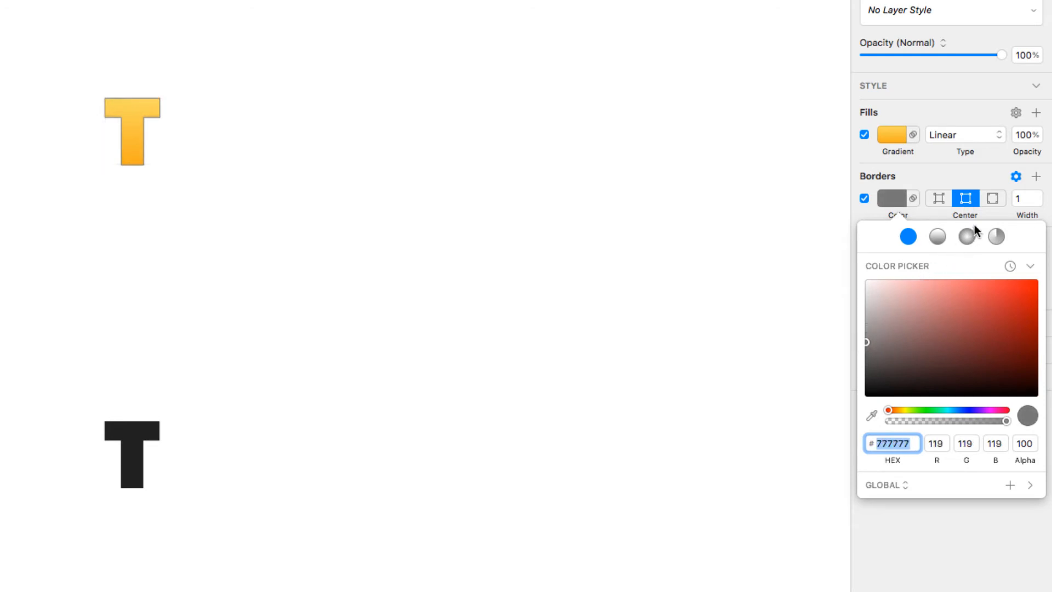
{"action": "left_click", "coordinate": [966, 181]}
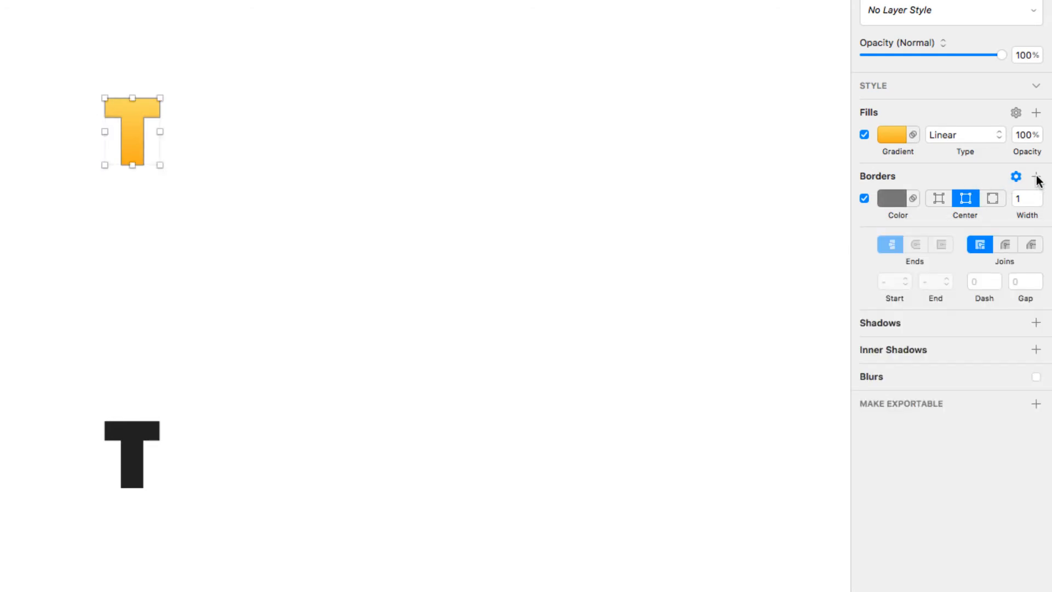
Add a second border to the upper "T", positioned outside and coloured blue #0075D0
{"action": "left_click", "coordinate": [1036, 177]}
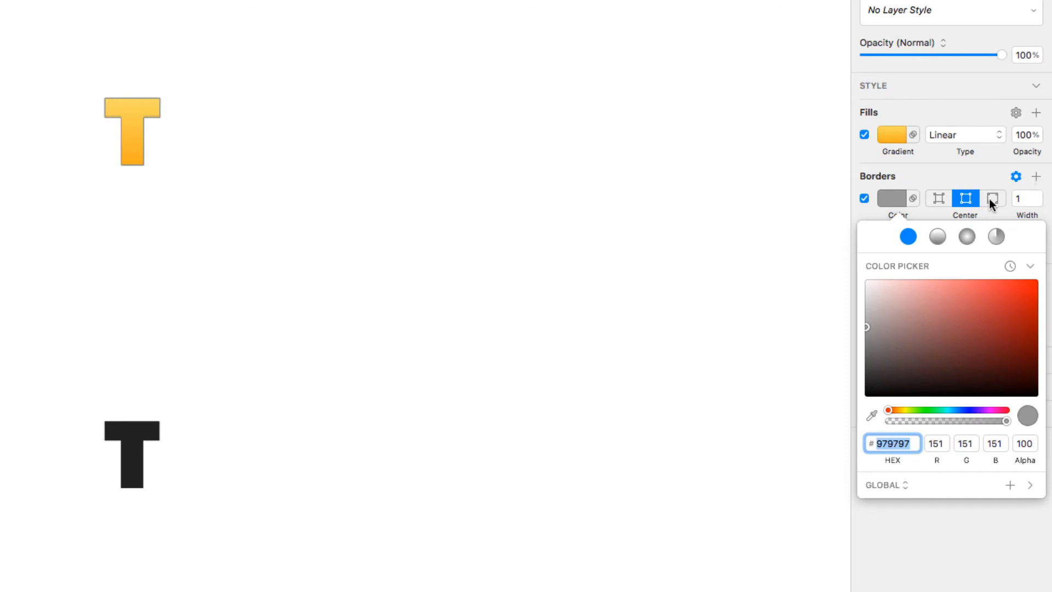
{"action": "left_click", "coordinate": [992, 201]}
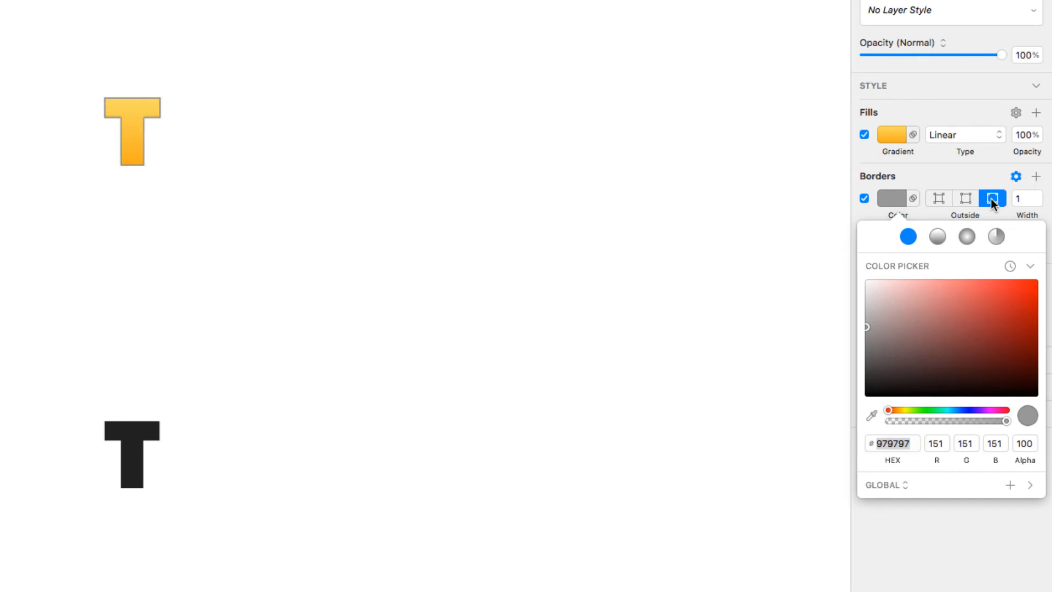
{"action": "left_click", "coordinate": [955, 410]}
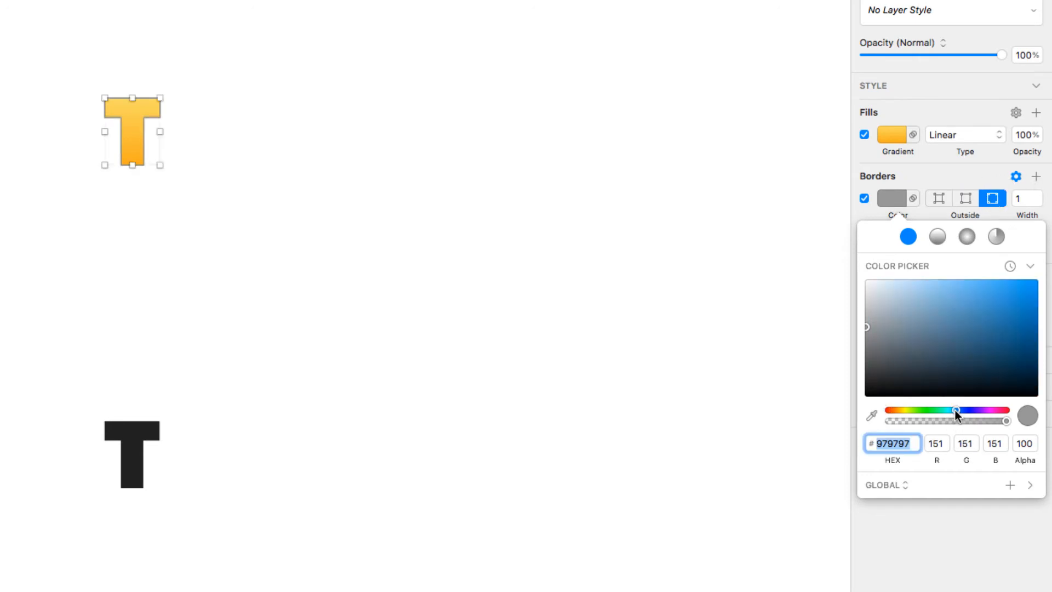
{"action": "left_click", "coordinate": [1034, 305]}
{"action": "left_click_drag", "start_coordinate": [1034, 303], "coordinate": [1037, 301]}
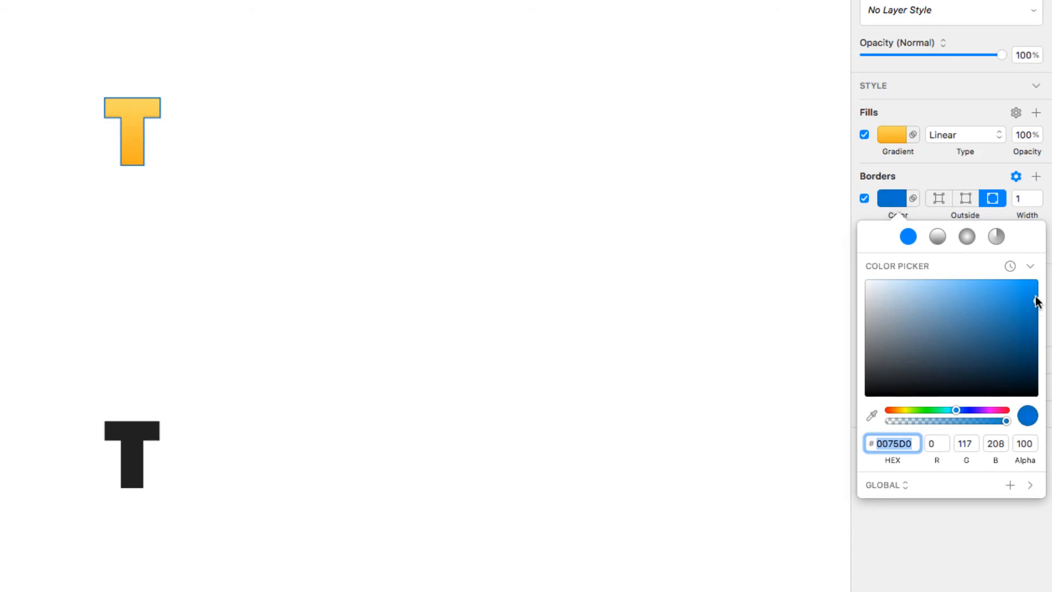
Set the width of the blue outside border to 5
{"action": "double_click", "coordinate": [1038, 195]}
{"action": "left_click", "coordinate": [1038, 195]}
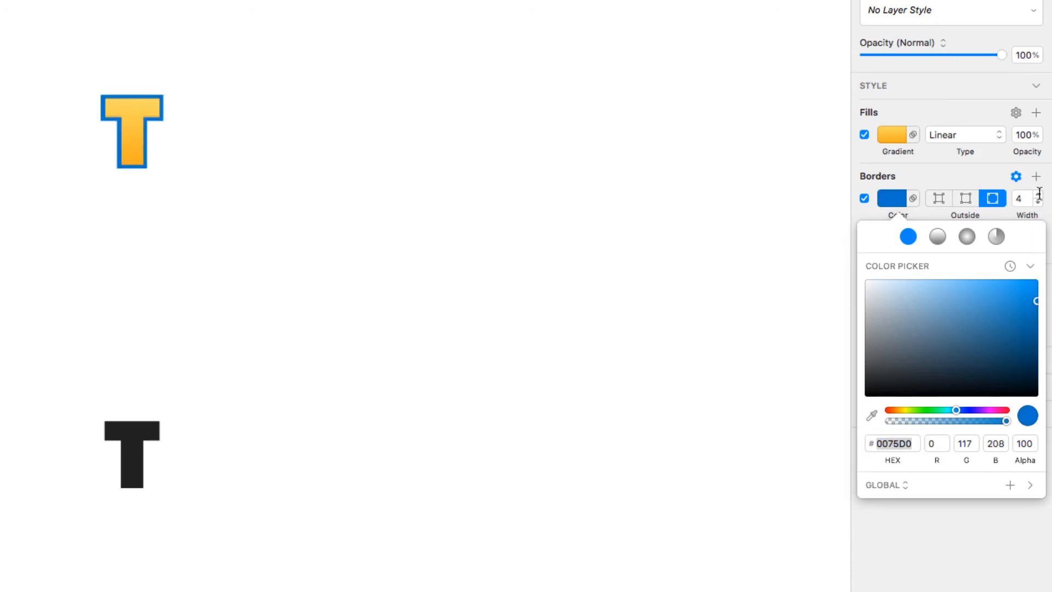
{"action": "left_click", "coordinate": [1039, 195]}
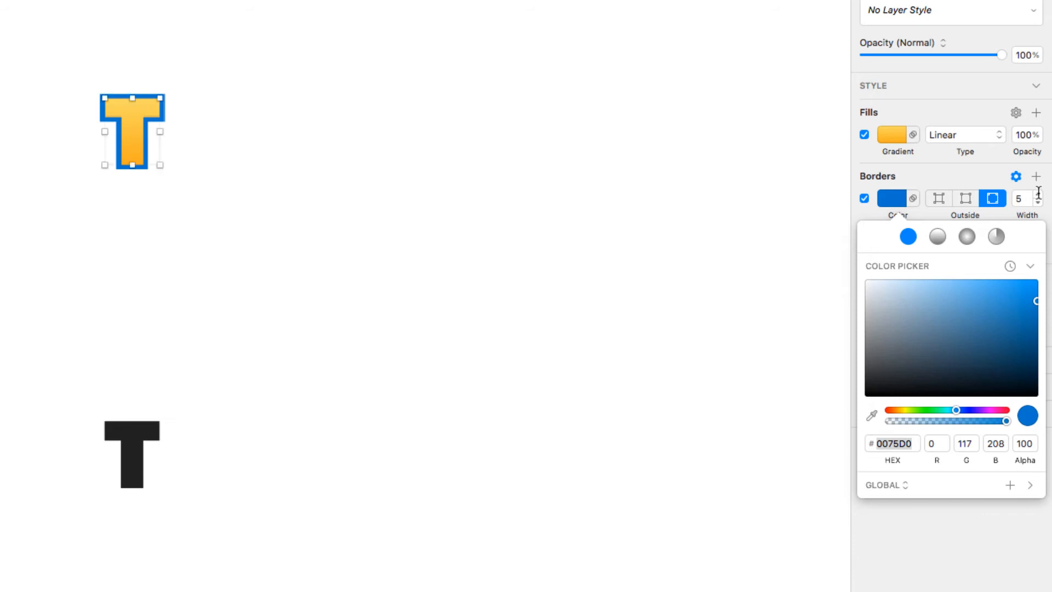
{"action": "left_click", "coordinate": [1038, 195]}
{"action": "left_click", "coordinate": [1038, 201]}
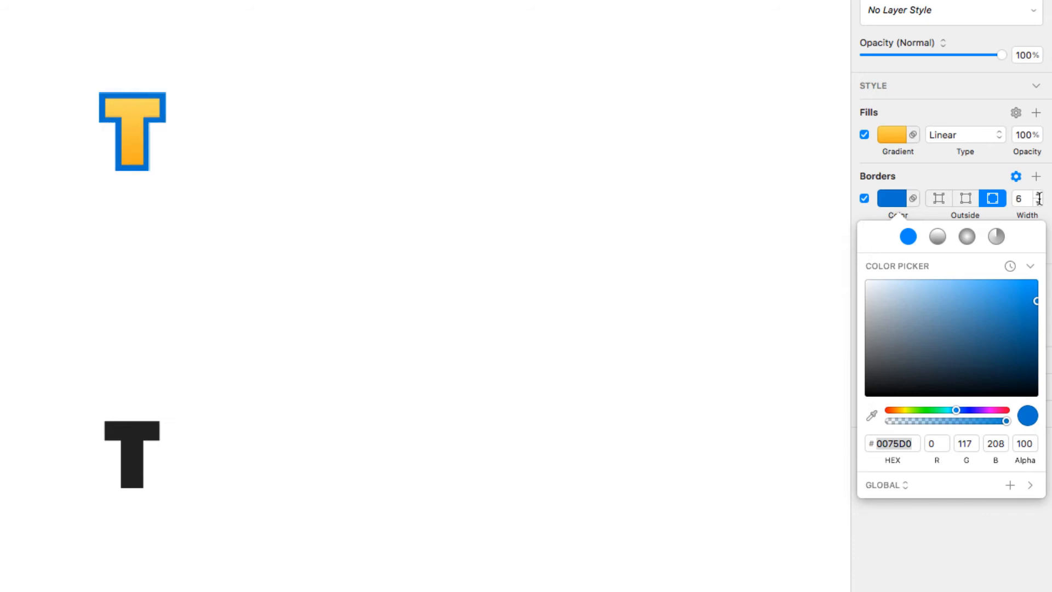
{"action": "left_click", "coordinate": [296, 214]}
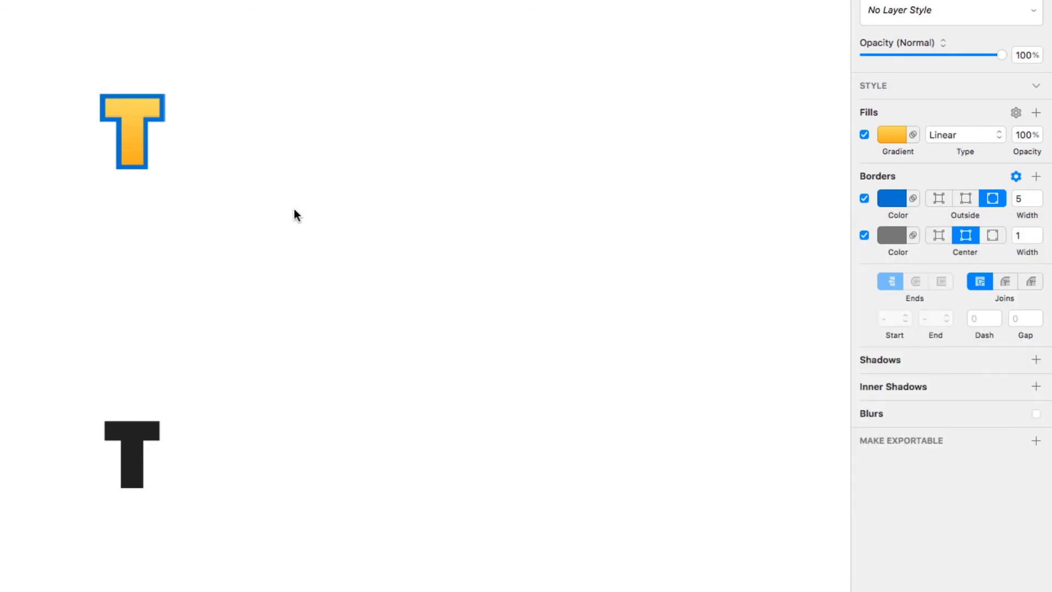
Edit the upper "T"'s vector points, raising the inner corners where the arms meet the stem
{"action": "left_click", "coordinate": [133, 135]}
{"action": "double_click", "coordinate": [133, 136]}
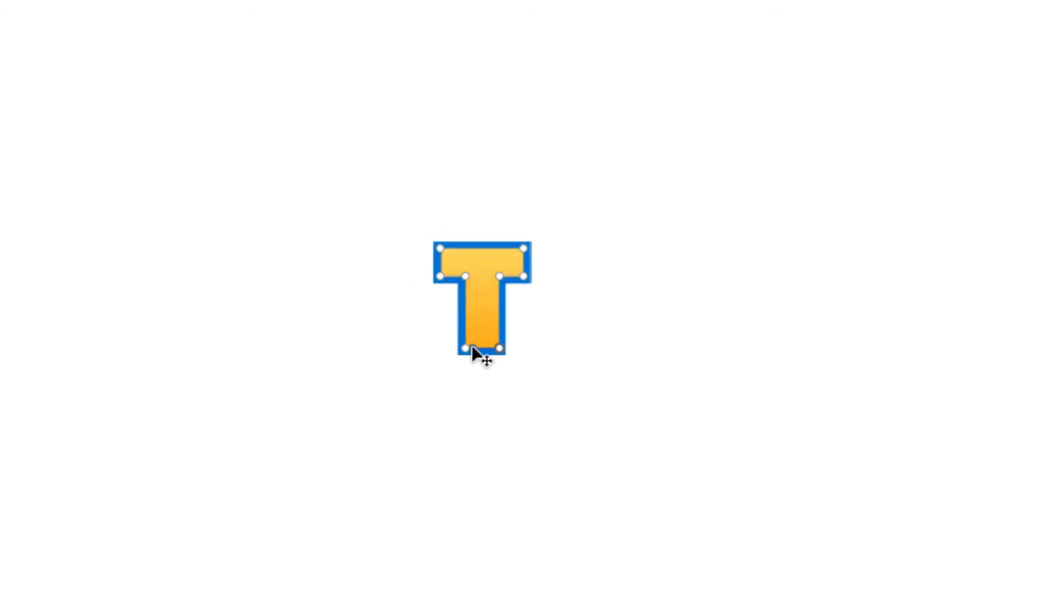
{"action": "left_click_drag", "start_coordinate": [465, 349], "coordinate": [465, 369]}
{"action": "left_click_drag", "start_coordinate": [499, 271], "coordinate": [465, 269]}
{"action": "key", "text": "Escape"}
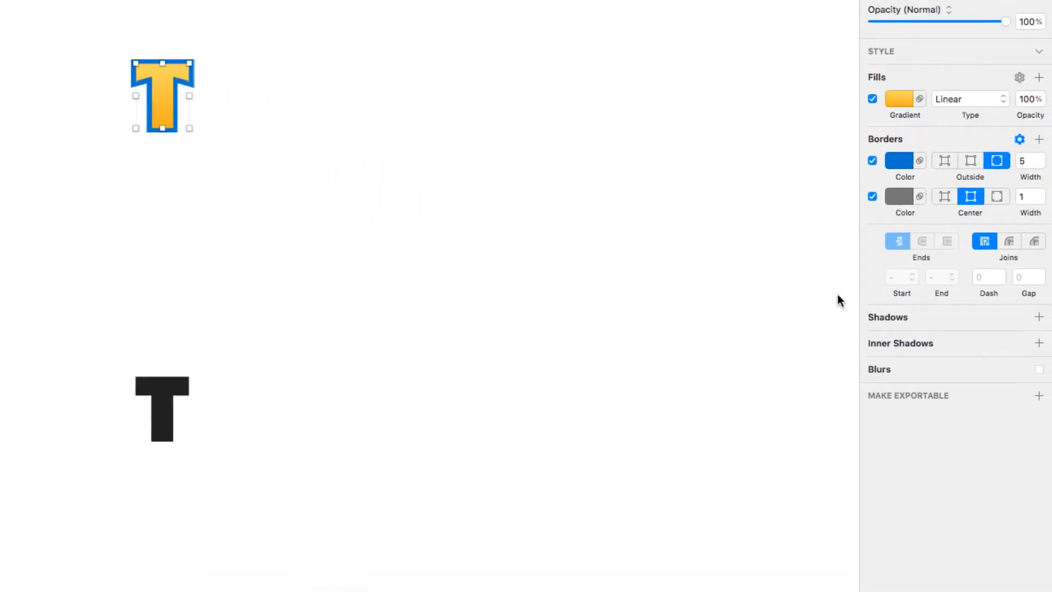
Add a shadow to the upper "T" with an X offset of 2 and a blur of 1
{"action": "left_click", "coordinate": [873, 316]}
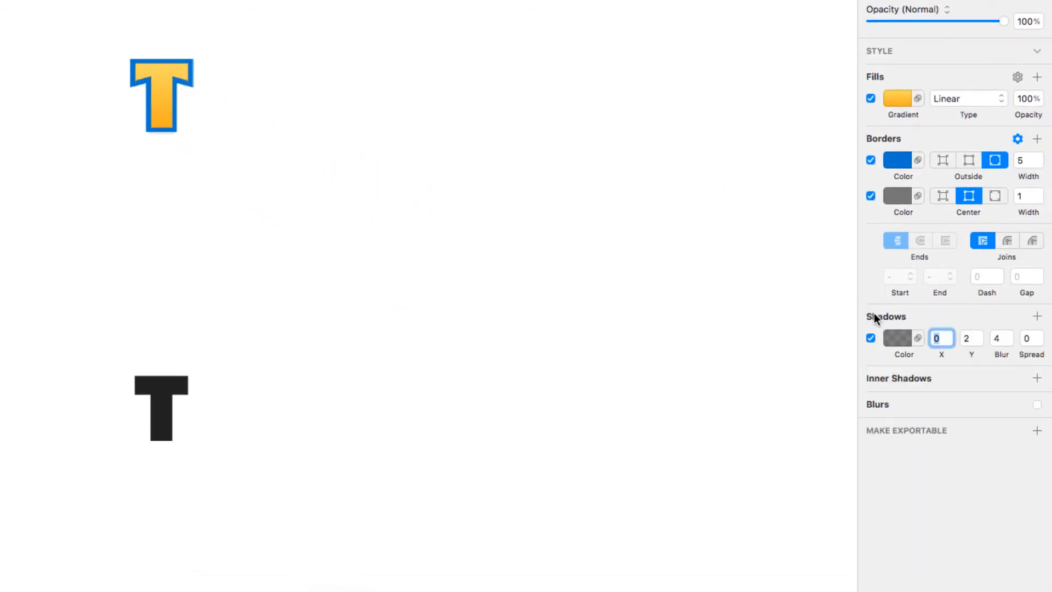
{"action": "type", "text": "2"}
{"action": "left_click", "coordinate": [1008, 341]}
{"action": "left_click", "coordinate": [1008, 342]}
{"action": "left_click", "coordinate": [1008, 342]}
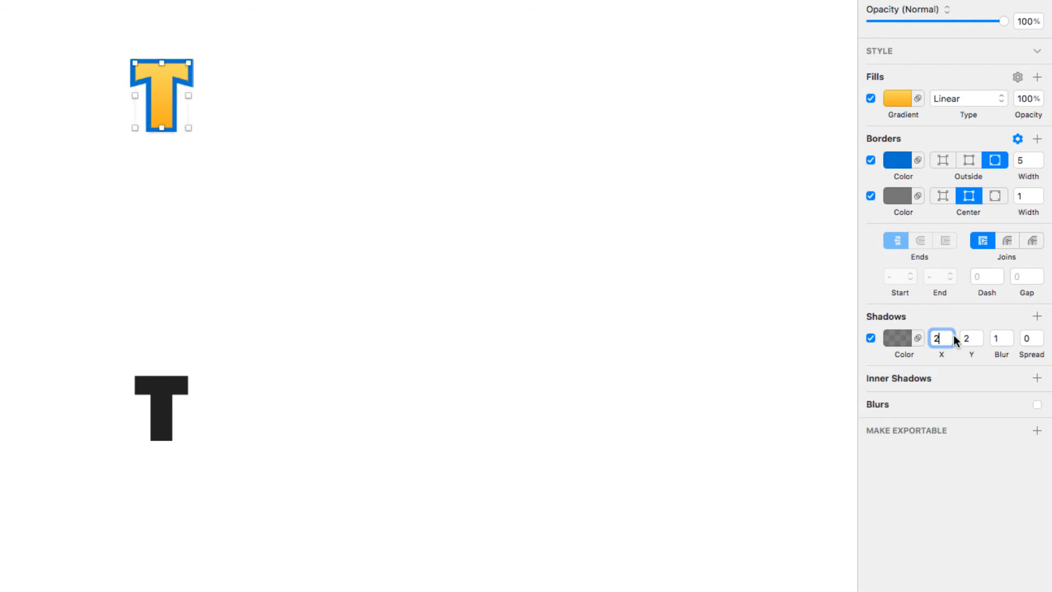
Set both the X and Y offsets of the upper "T"'s shadow to 4
{"action": "left_click_drag", "start_coordinate": [942, 337], "coordinate": [930, 338]}
{"action": "type", "text": "4"}
{"action": "key", "text": "Tab"}
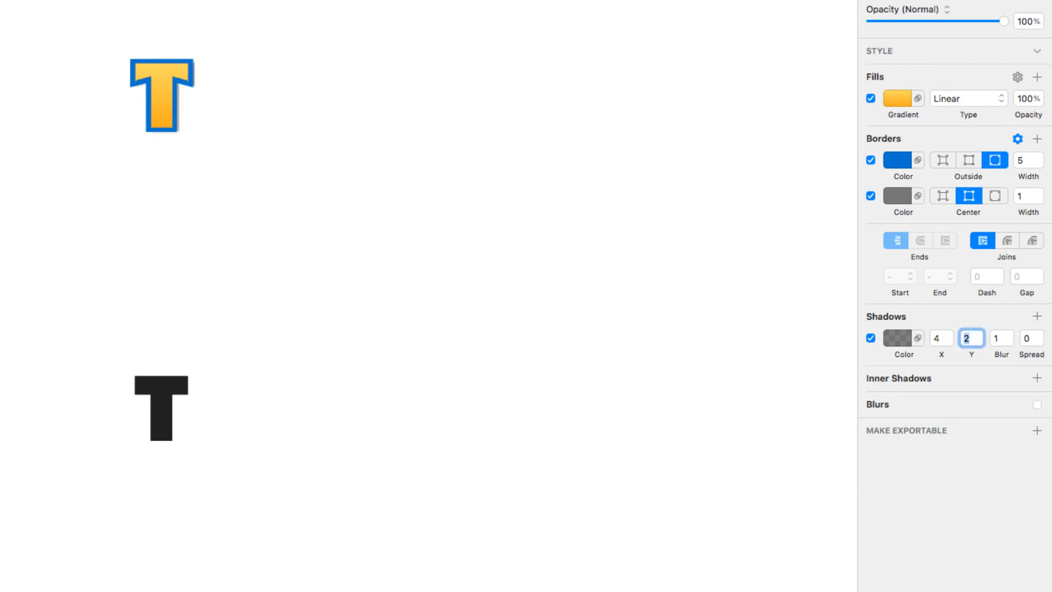
{"action": "type", "text": "4"}
{"action": "key", "text": "Return"}
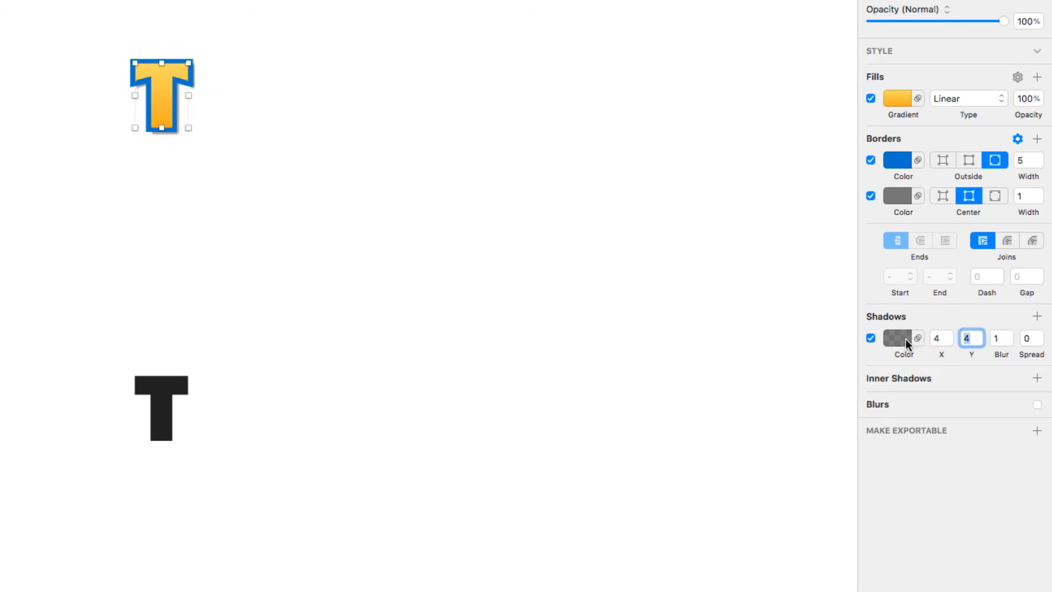
Raise the alpha of the upper "T"'s black shadow to 68
{"action": "left_click", "coordinate": [906, 339]}
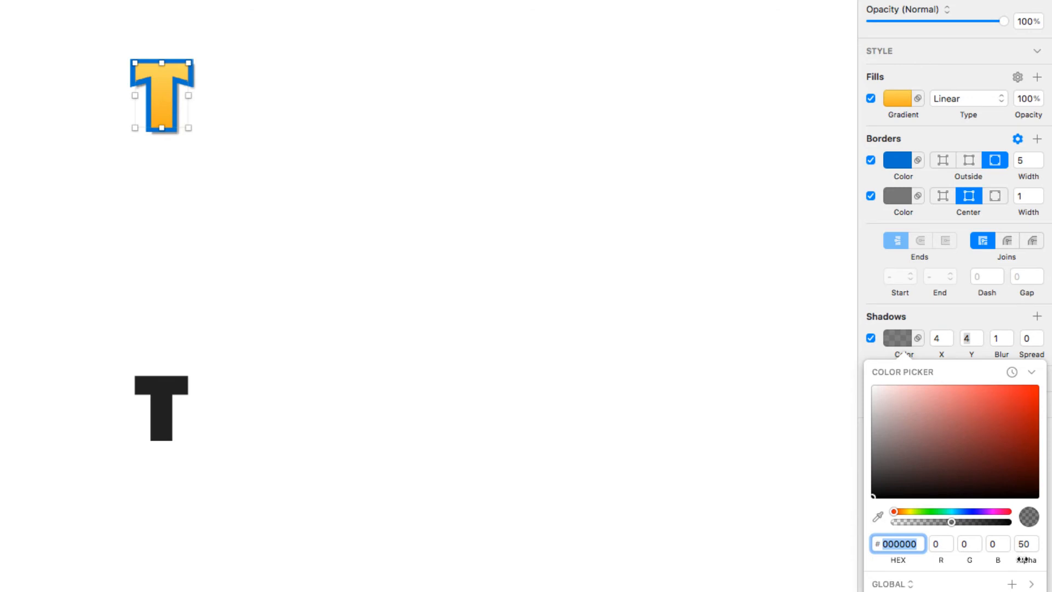
{"action": "left_click_drag", "start_coordinate": [1024, 559], "coordinate": [1031, 559]}
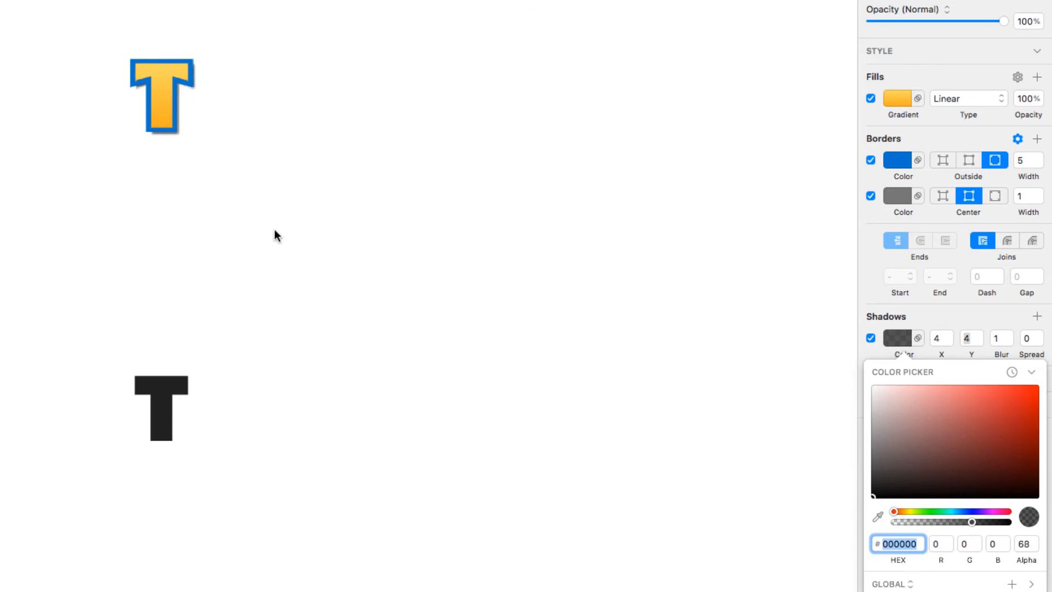
{"action": "left_click", "coordinate": [227, 207]}
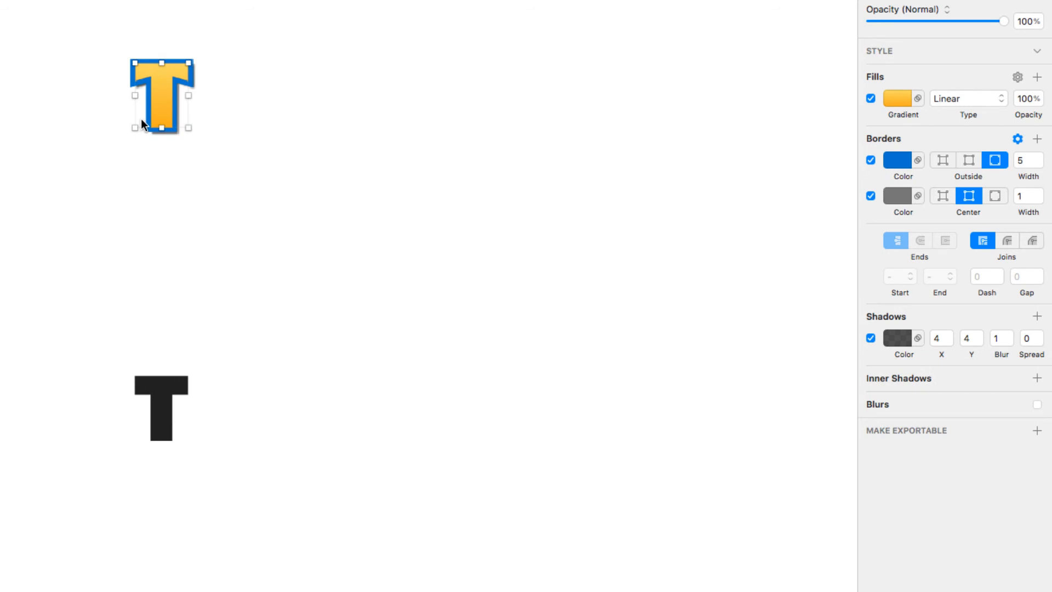
Duplicate the black "T" text to the blank area above it and change the copy's letter to "O"
{"action": "left_click", "coordinate": [159, 402]}
{"action": "left_click_drag", "start_coordinate": [164, 393], "coordinate": [241, 279]}
{"action": "double_click", "coordinate": [240, 281]}
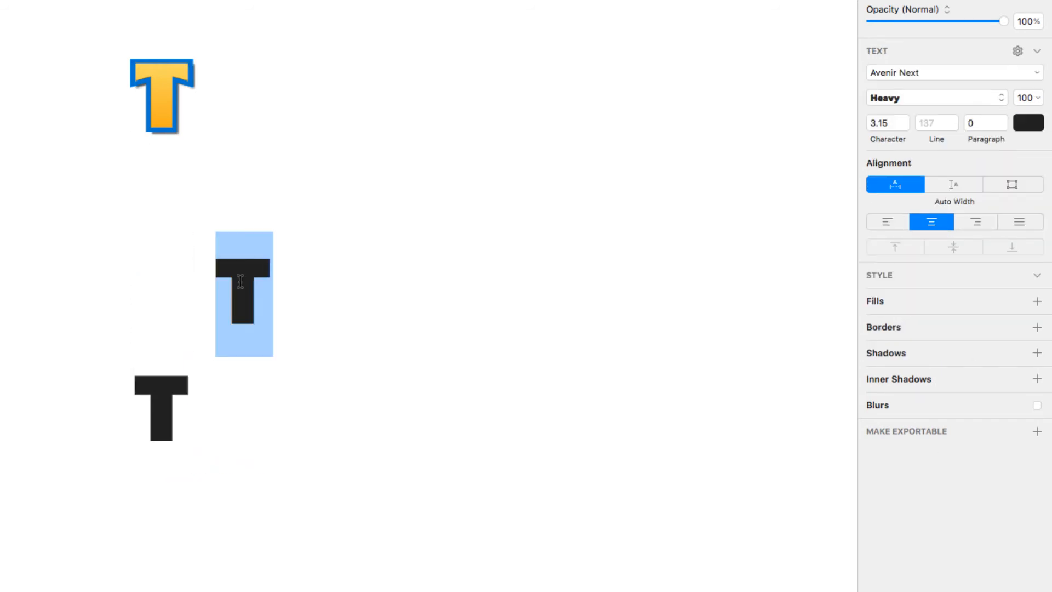
{"action": "type", "text": "O"}
{"action": "key", "text": "Escape"}
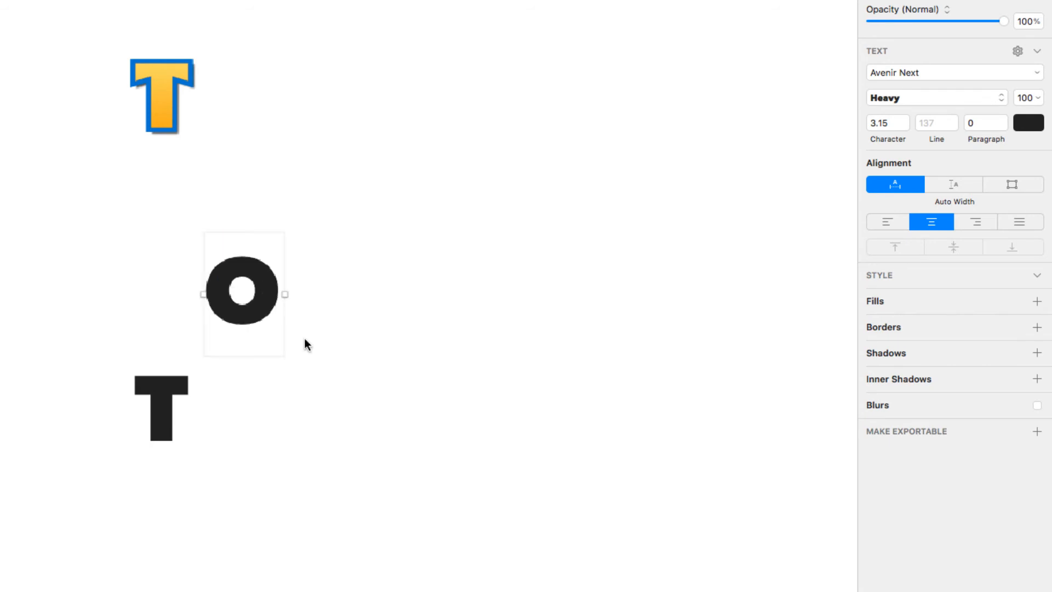
Convert the black "O" to outlines and move it up beside the gradient "T"
{"action": "right_click", "coordinate": [271, 303]}
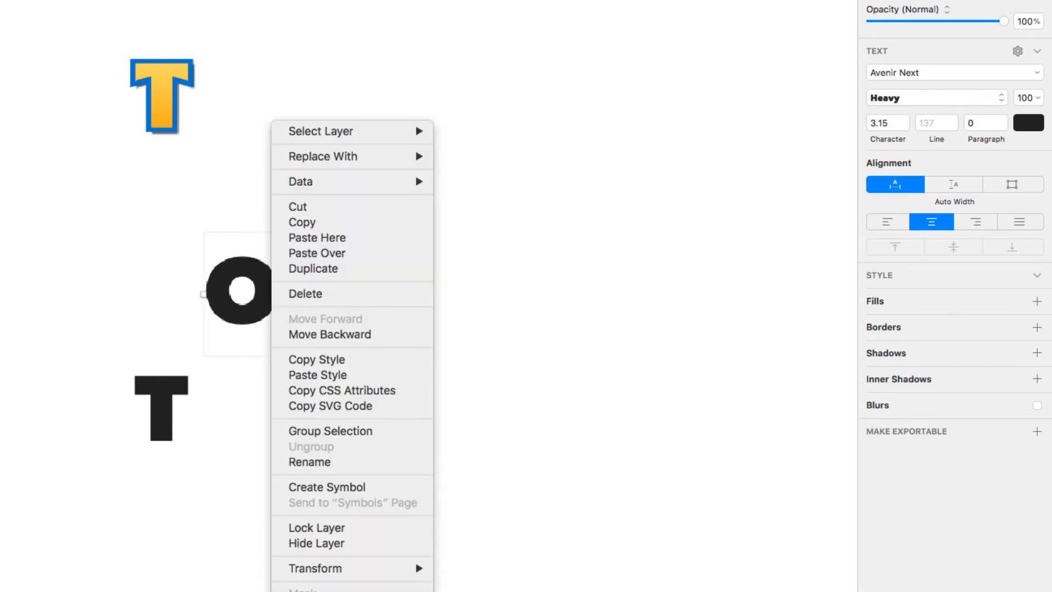
{"action": "left_click", "coordinate": [320, 591]}
{"action": "left_click_drag", "start_coordinate": [267, 306], "coordinate": [285, 116]}
Copy the gradient "T"'s style and paste it onto the "O"
{"action": "right_click", "coordinate": [167, 96]}
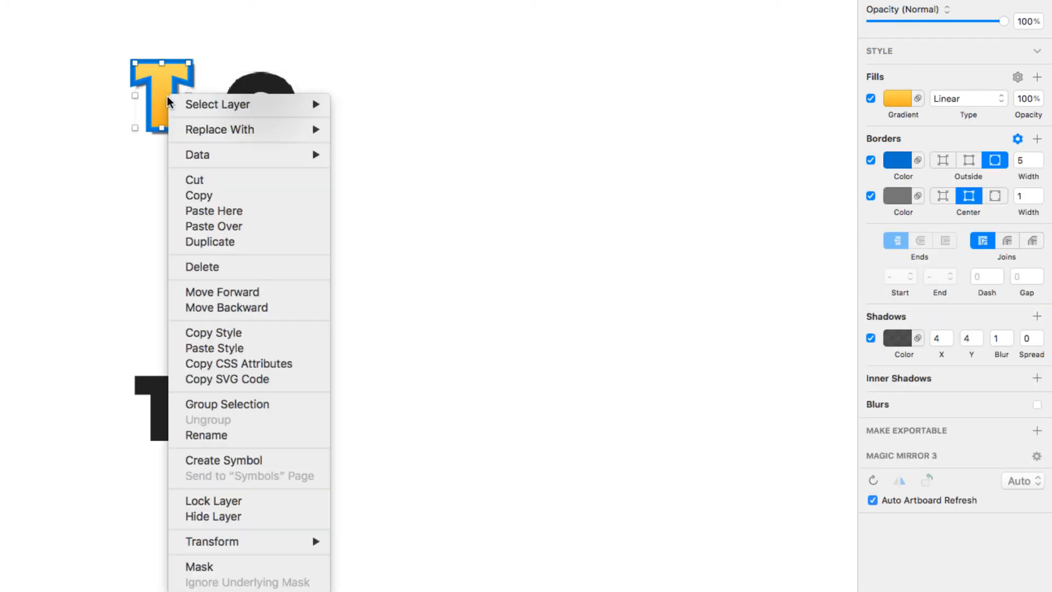
{"action": "left_click", "coordinate": [197, 333]}
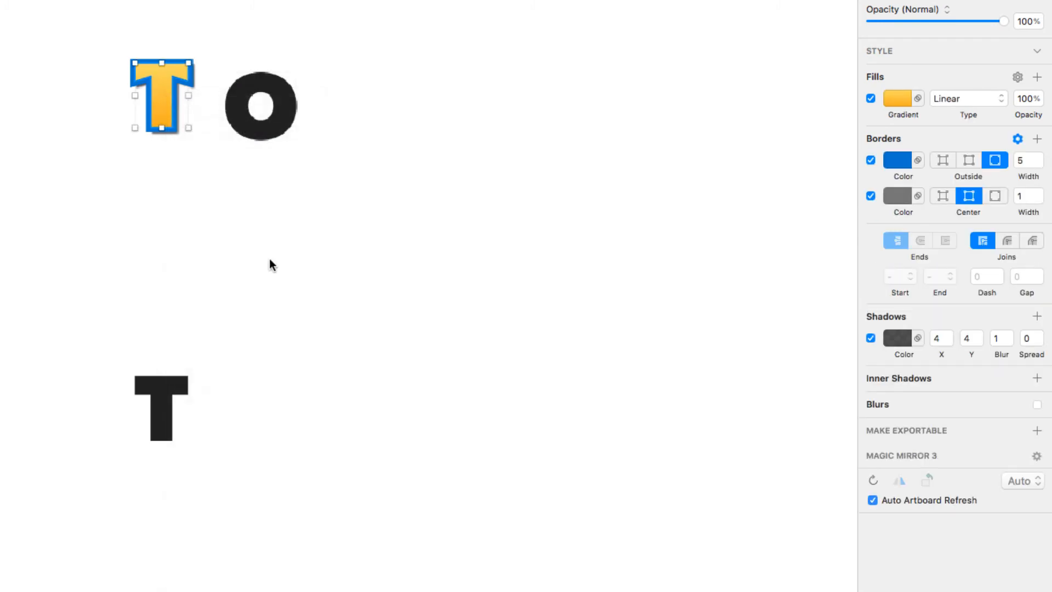
{"action": "left_click", "coordinate": [286, 103]}
{"action": "right_click", "coordinate": [284, 103]}
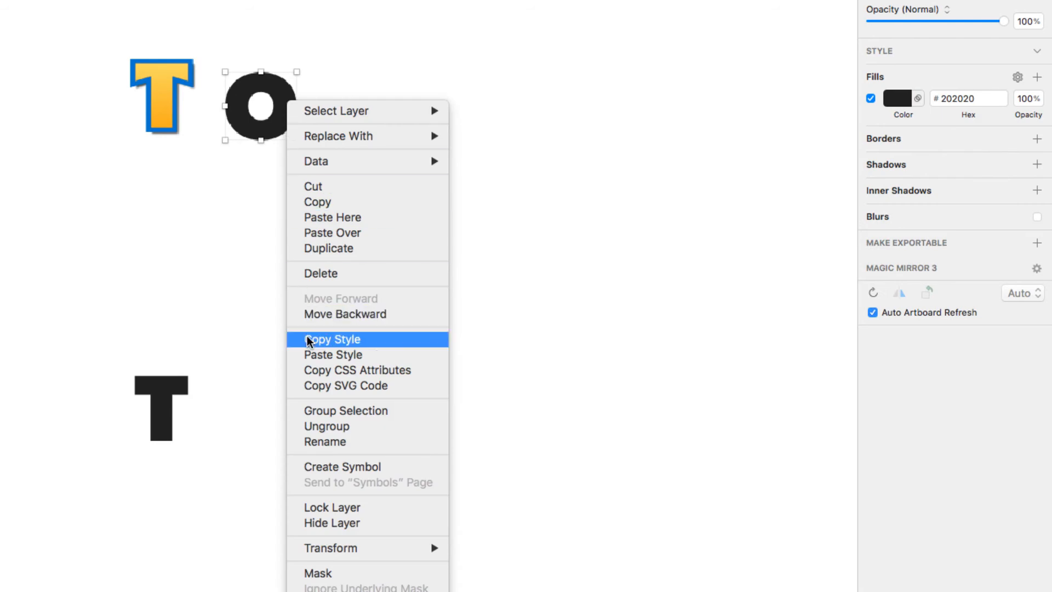
{"action": "left_click", "coordinate": [303, 355]}
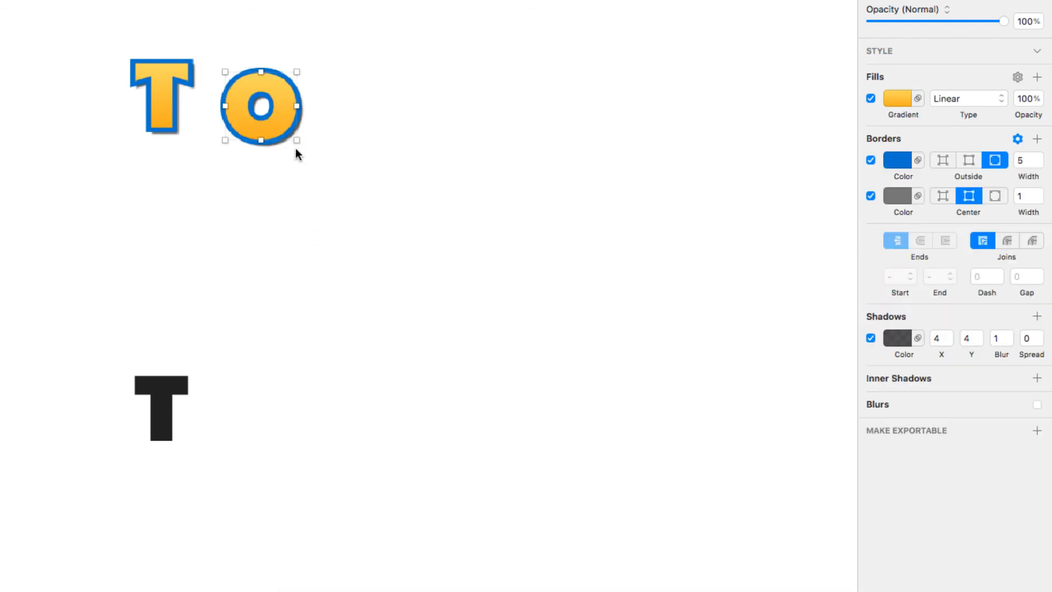
Move the styled "O" against the "T", scale it down slightly and centre it vertically on the "T"
{"action": "left_click_drag", "start_coordinate": [281, 122], "coordinate": [239, 113]}
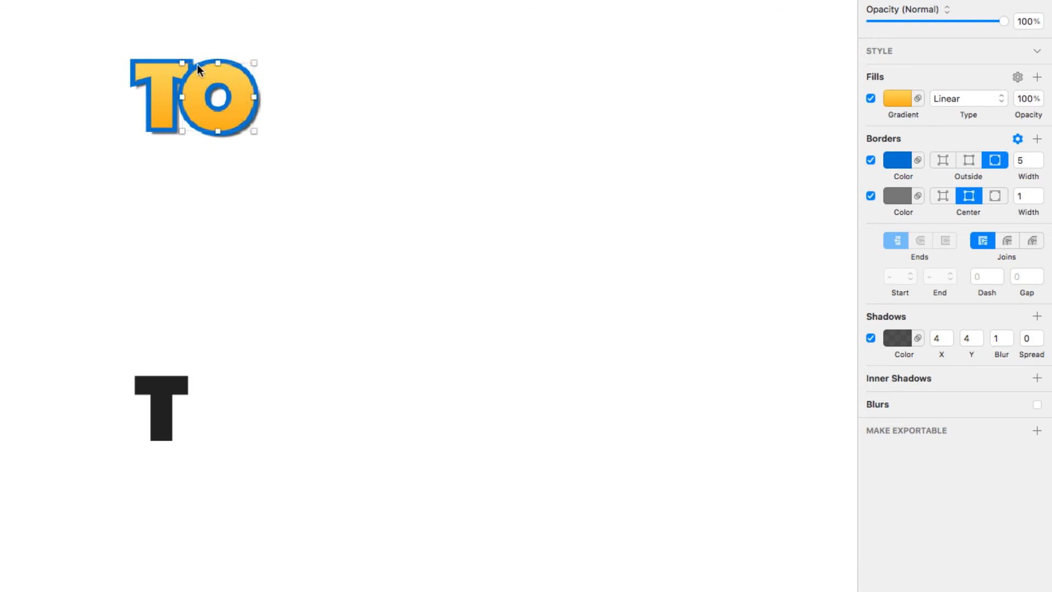
{"action": "left_click_drag", "start_coordinate": [182, 63], "coordinate": [189, 69]}
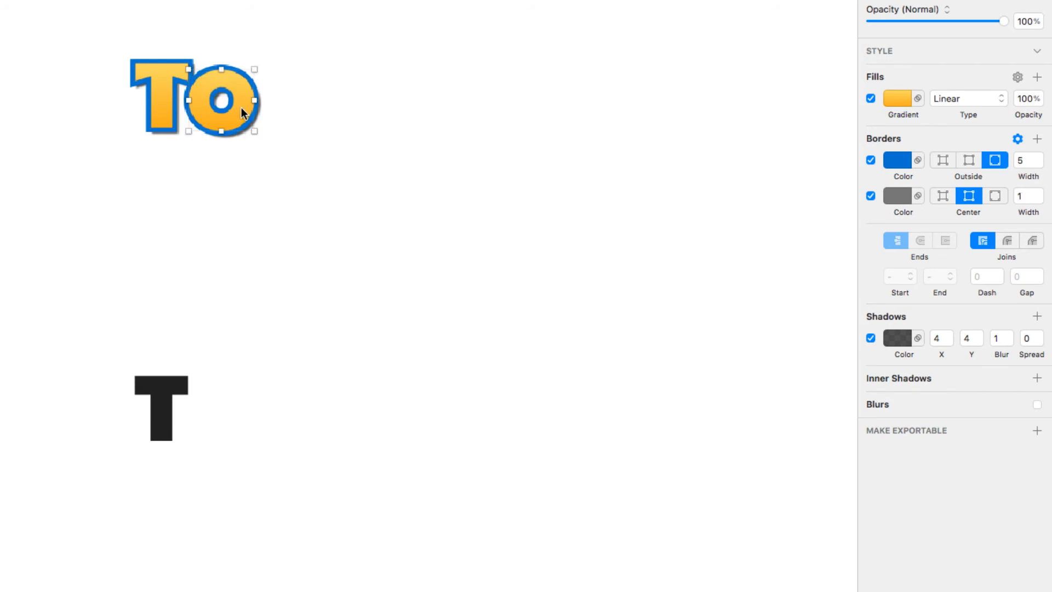
{"action": "left_click_drag", "start_coordinate": [238, 107], "coordinate": [235, 108]}
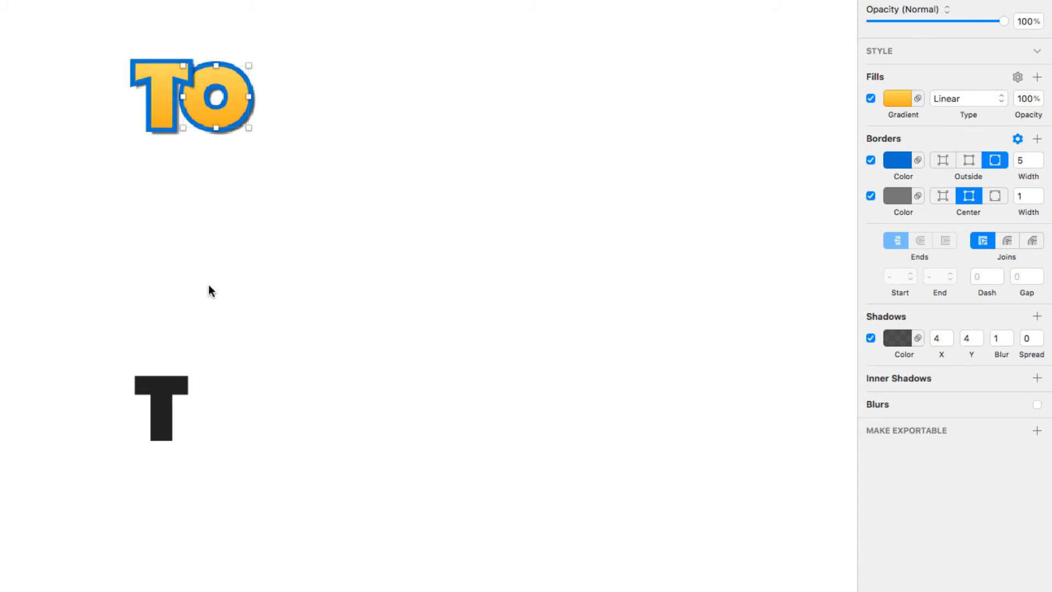
Duplicate the black "T" text again and change the copy's letter to "Y"
{"action": "left_click", "coordinate": [167, 381]}
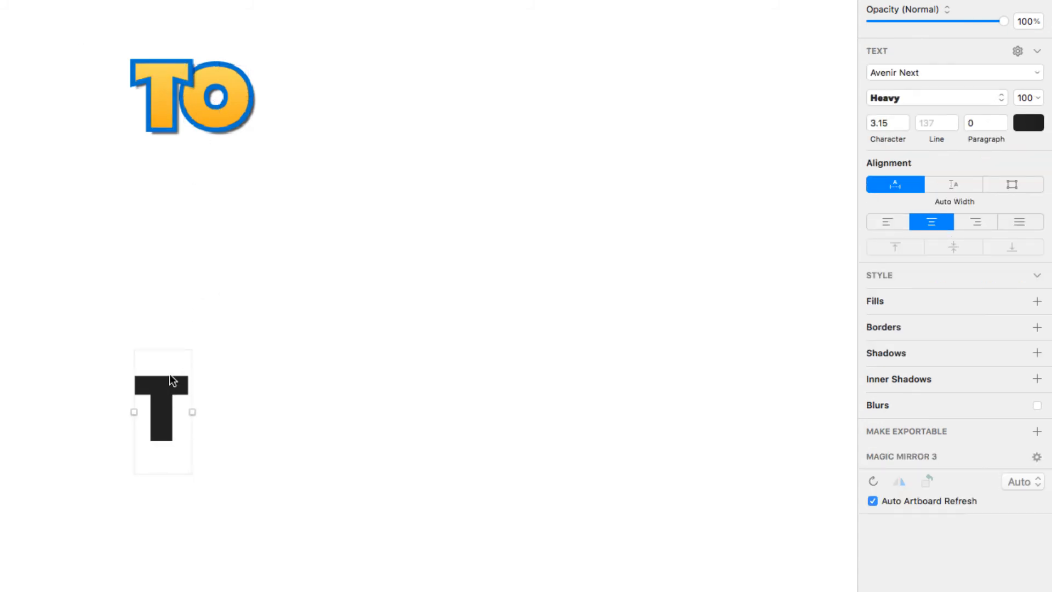
{"action": "left_click_drag", "start_coordinate": [173, 379], "coordinate": [265, 275]}
{"action": "double_click", "coordinate": [264, 275]}
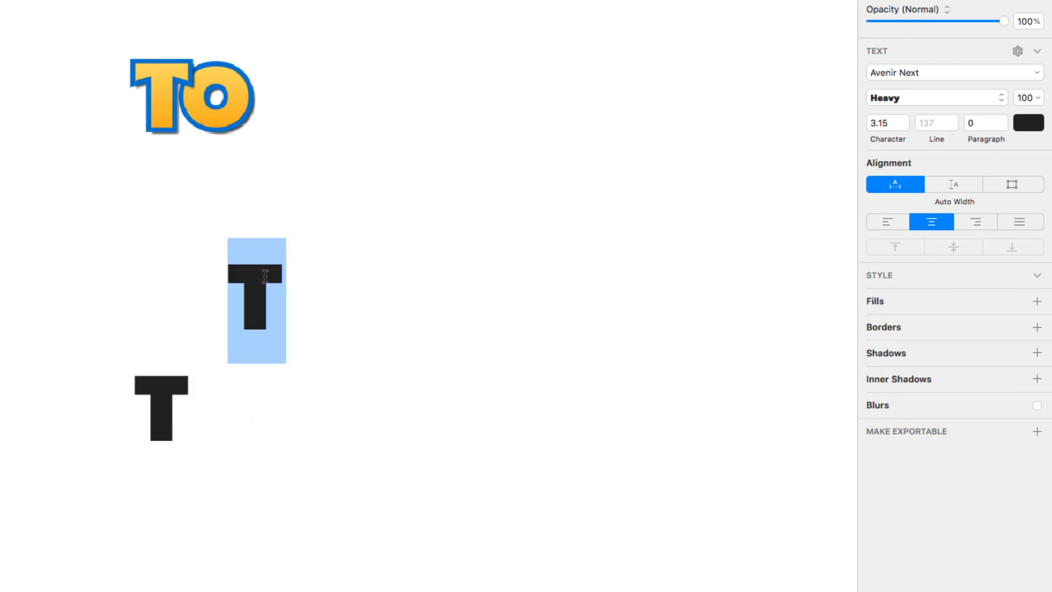
{"action": "type", "text": "Y"}
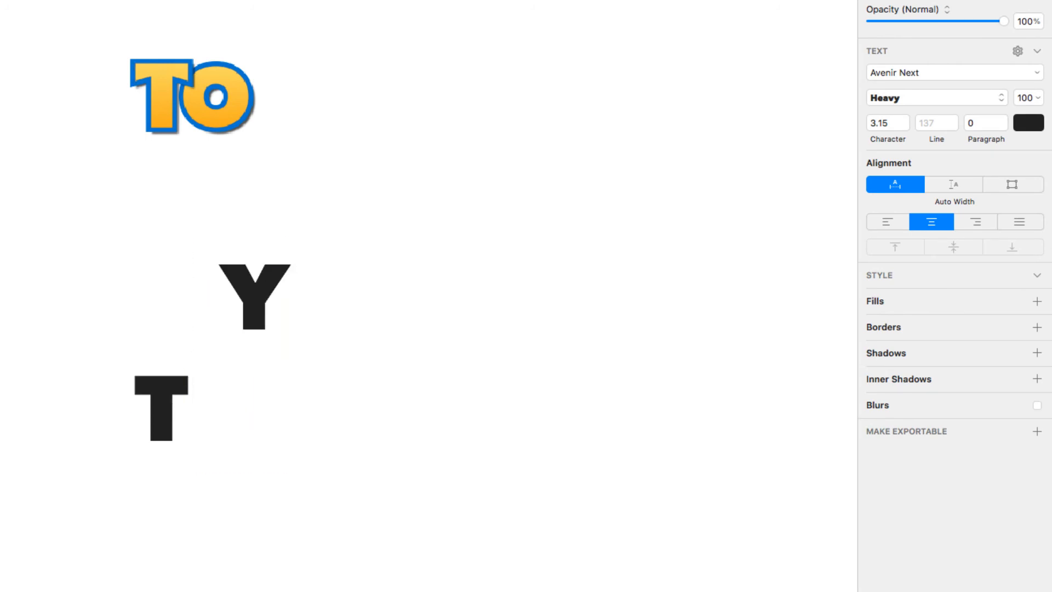
{"action": "key", "text": "Escape"}
Paste the copied letter style onto the "Y" and move it up beside the "O"
{"action": "right_click", "coordinate": [261, 292]}
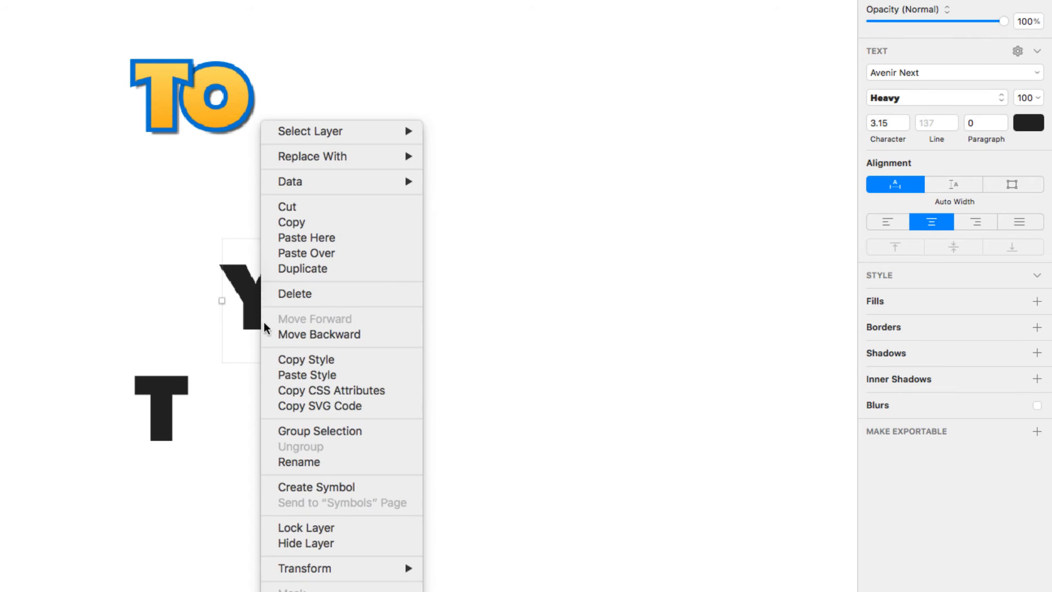
{"action": "left_click", "coordinate": [282, 375]}
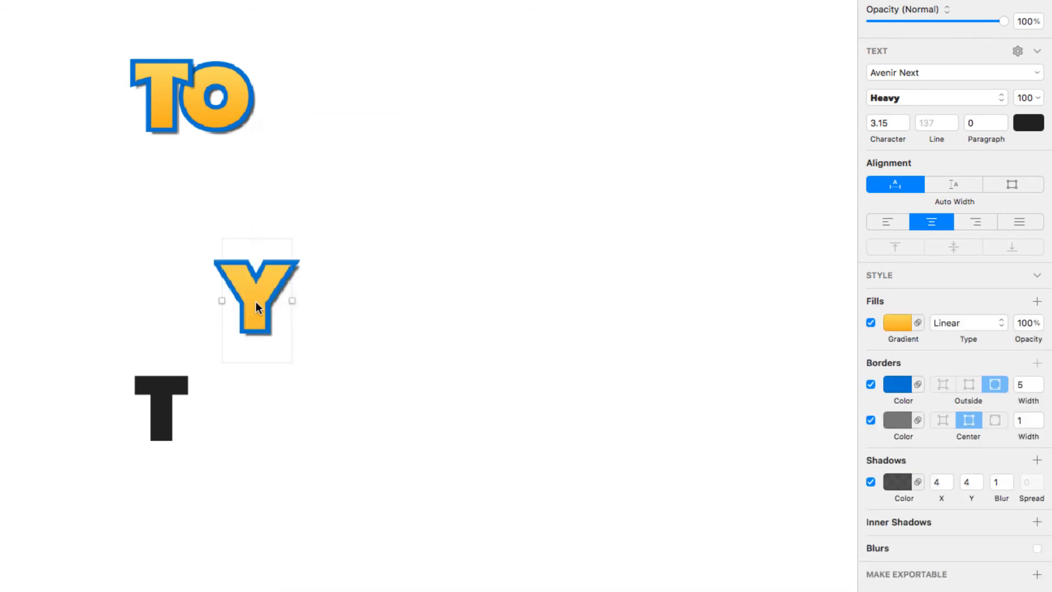
{"action": "left_click_drag", "start_coordinate": [256, 302], "coordinate": [288, 87]}
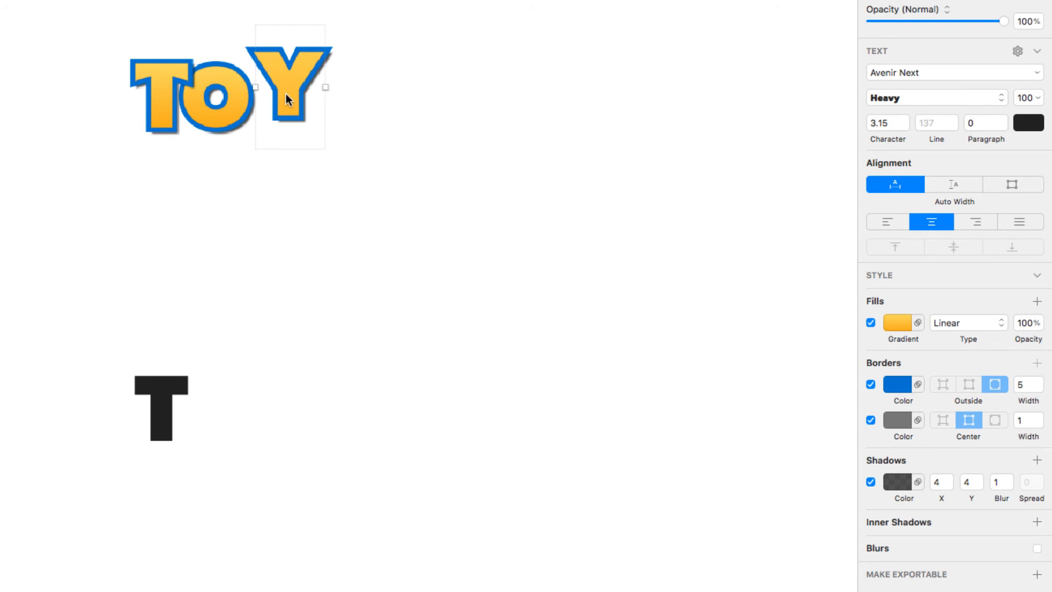
Convert the styled "Y" text to outlines
{"action": "double_click", "coordinate": [286, 94]}
{"action": "key", "text": "Escape"}
{"action": "right_click", "coordinate": [293, 88]}
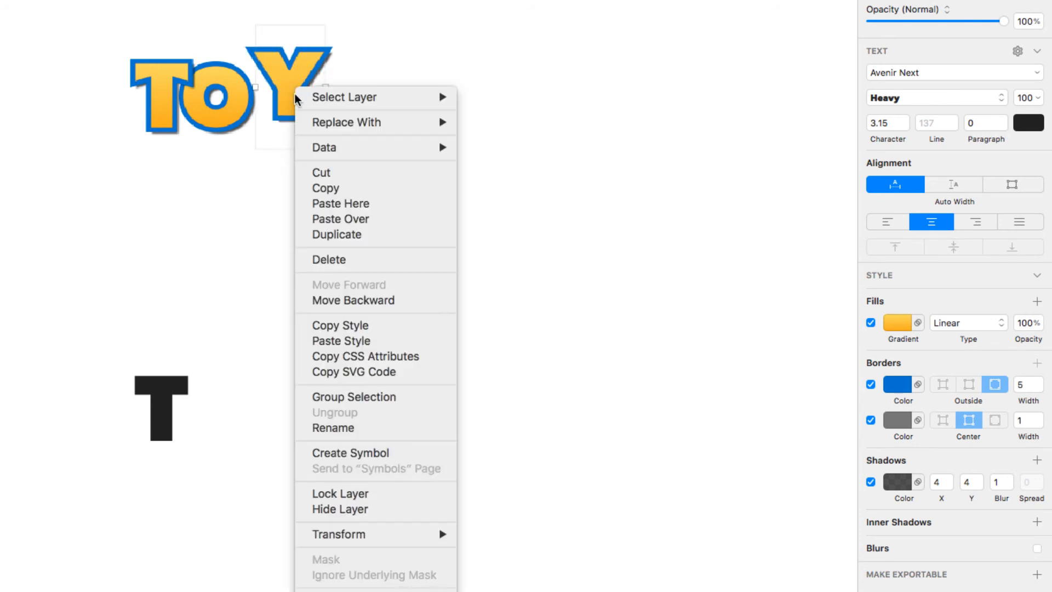
{"action": "left_click", "coordinate": [333, 591]}
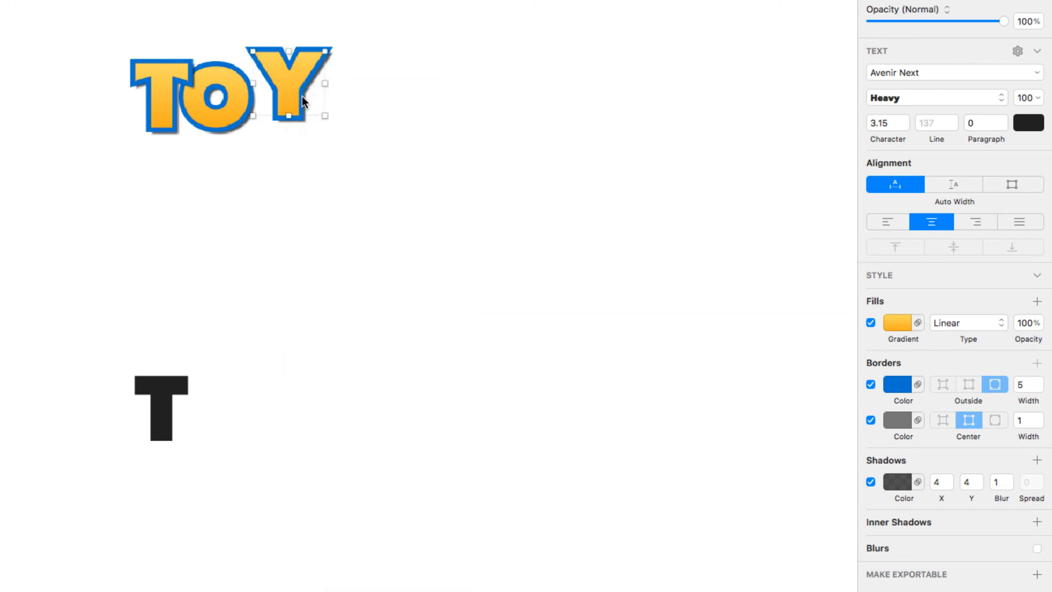
Lower the "Y"'s inner notch and arm-junction points, and align the letter tightly with "TO"
{"action": "double_click", "coordinate": [290, 91]}
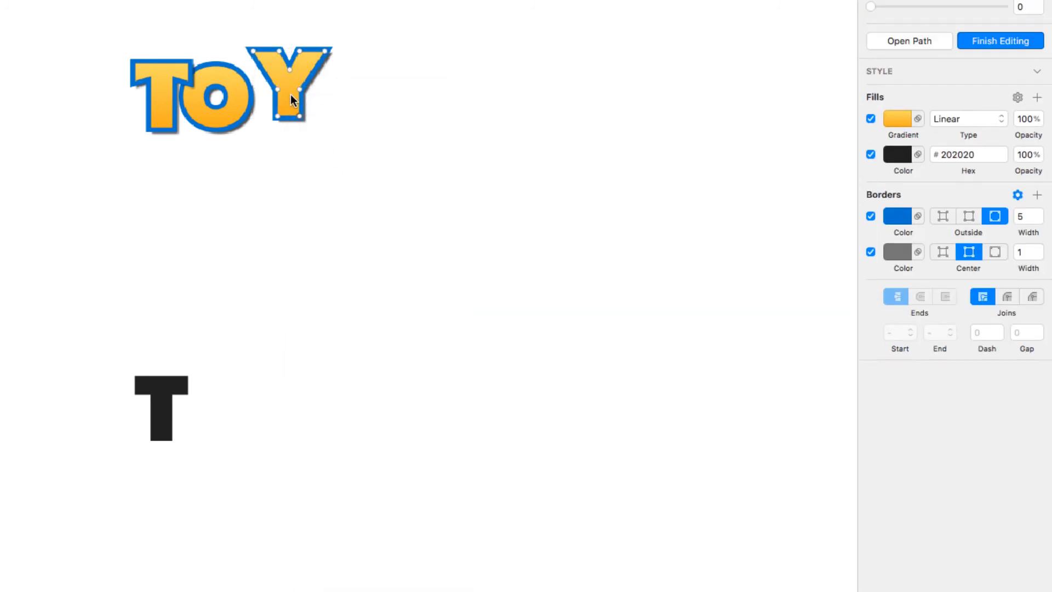
{"action": "left_click_drag", "start_coordinate": [300, 89], "coordinate": [298, 94]}
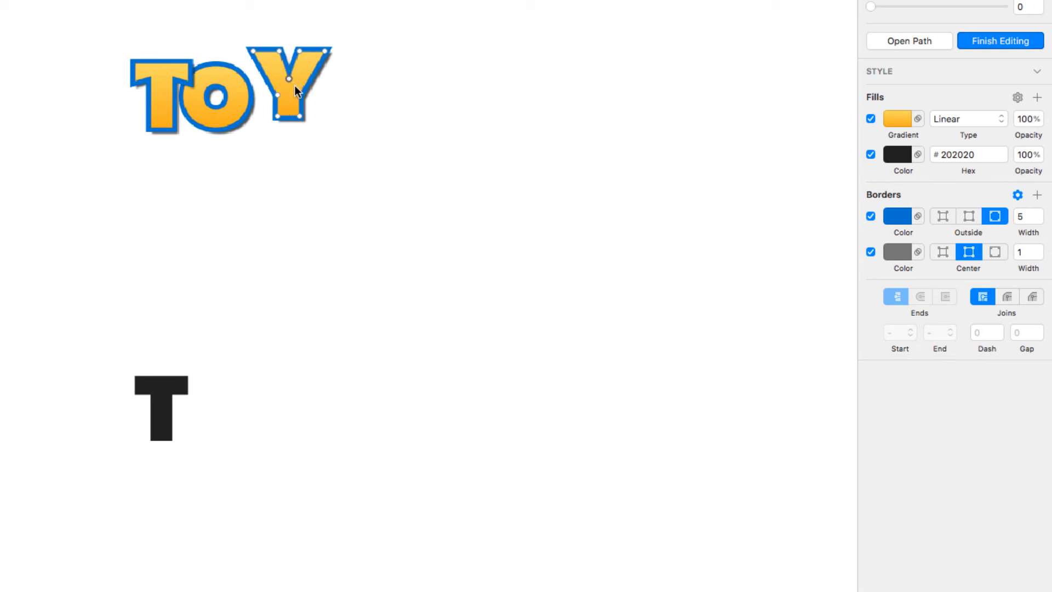
{"action": "left_click", "coordinate": [362, 93]}
{"action": "left_click_drag", "start_coordinate": [299, 86], "coordinate": [284, 94]}
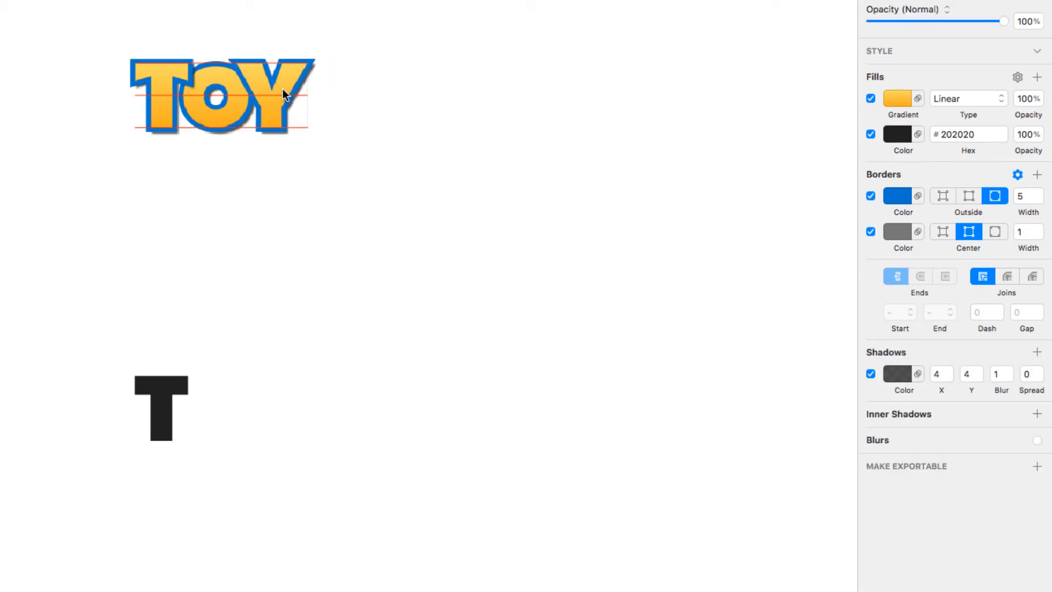
Duplicate the black "T" text into the space below "TOY" and change the copy to "3"
{"action": "left_click", "coordinate": [170, 404]}
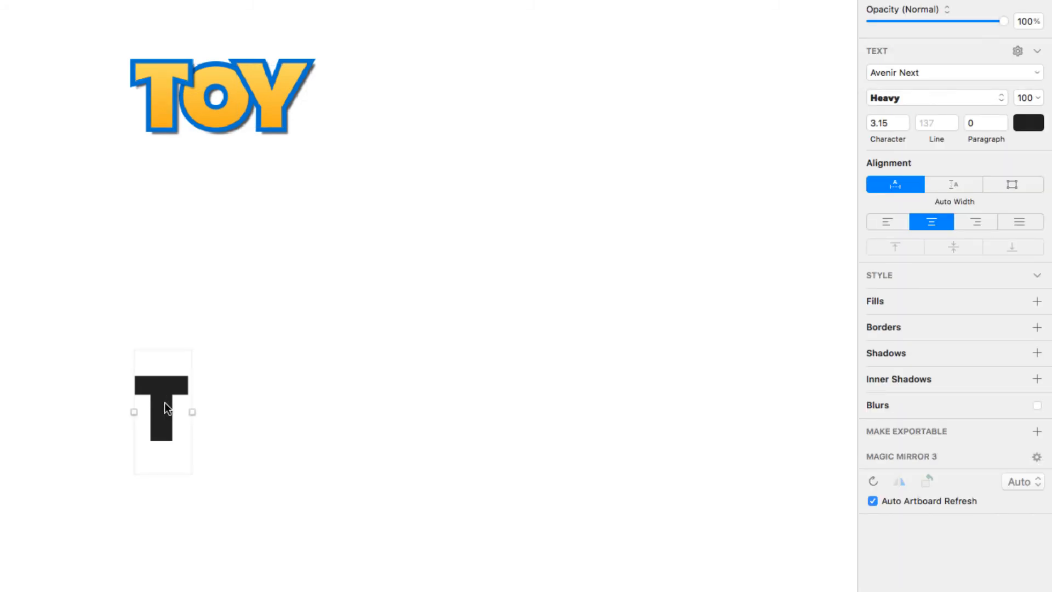
{"action": "left_click_drag", "start_coordinate": [164, 405], "coordinate": [293, 314]}
{"action": "double_click", "coordinate": [294, 316]}
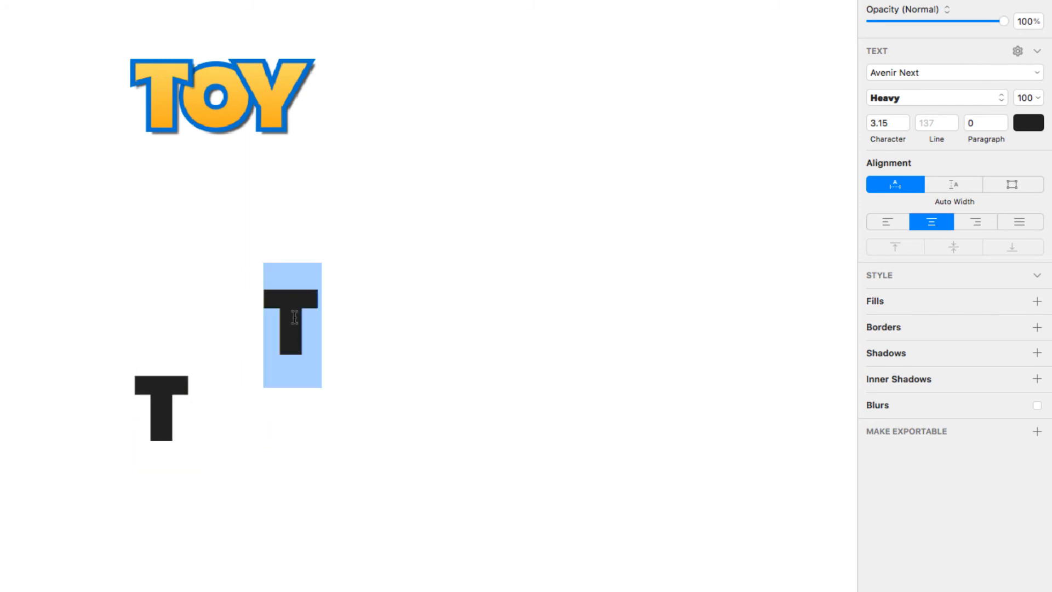
{"action": "type", "text": "3"}
{"action": "key", "text": "Escape"}
Paste the copied letter style onto the "3" and centre it roughly below "TOY"
{"action": "right_click", "coordinate": [294, 314]}
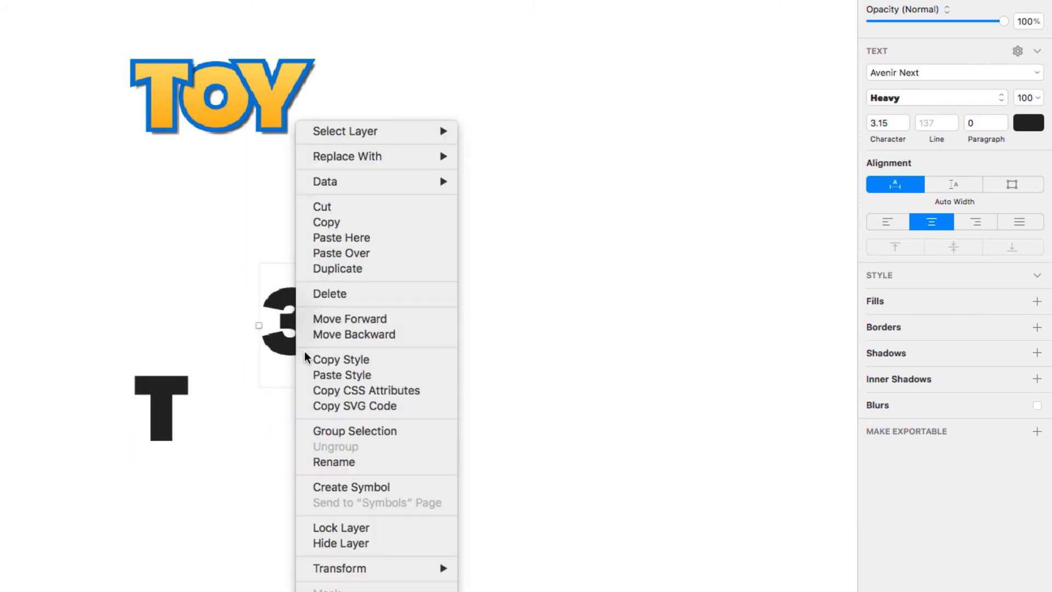
{"action": "left_click", "coordinate": [311, 374]}
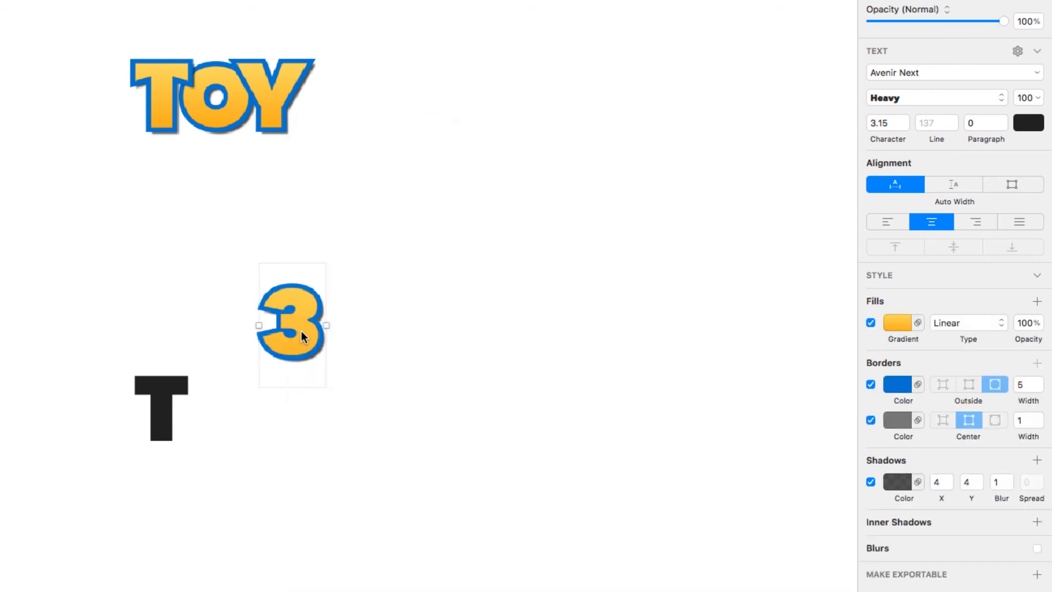
{"action": "left_click_drag", "start_coordinate": [301, 327], "coordinate": [231, 315]}
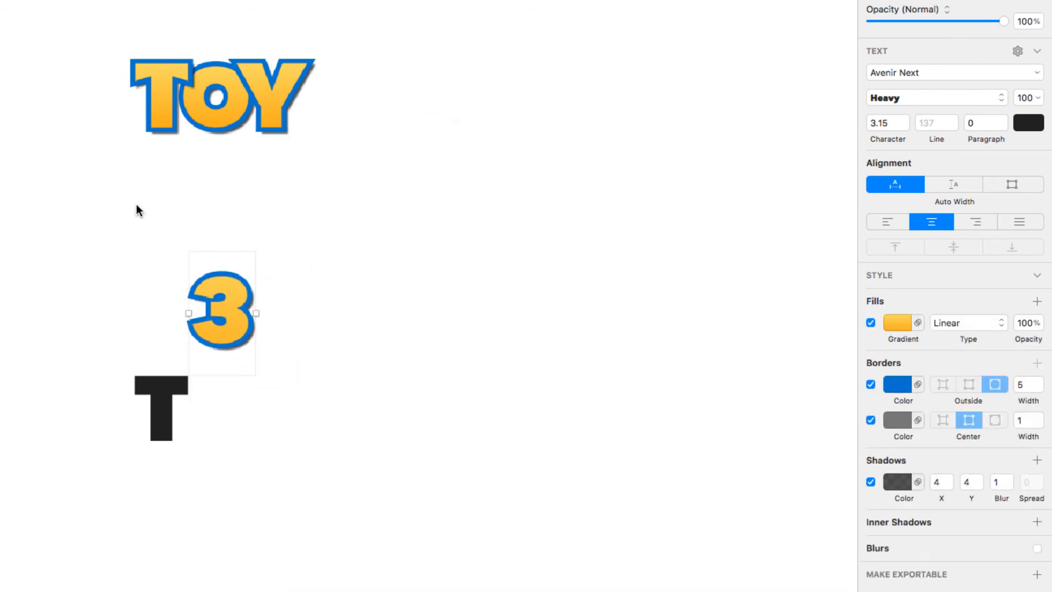
Draw a wide rectangle directly beneath "TOY" and fill it with red CB0000
{"action": "left_click", "coordinate": [138, 210]}
{"action": "key", "text": "r"}
{"action": "mouse_move", "coordinate": [123, 161]}
{"action": "left_mouse_down"}
{"action": "mouse_move", "coordinate": [359, 231]}
{"action": "mouse_move", "coordinate": [336, 246]}
{"action": "left_mouse_up"}
{"action": "mouse_move", "coordinate": [281, 206]}
{"action": "left_mouse_down"}
{"action": "mouse_move", "coordinate": [268, 170]}
{"action": "mouse_move", "coordinate": [269, 186]}
{"action": "left_mouse_up"}
{"action": "left_click", "coordinate": [893, 146]}
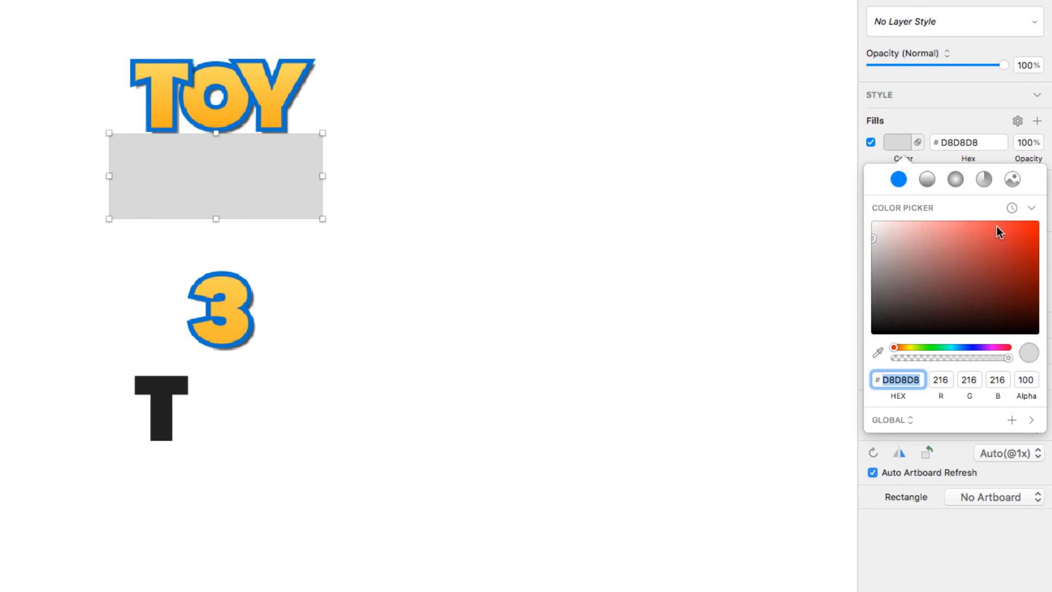
{"action": "left_click_drag", "start_coordinate": [996, 227], "coordinate": [1041, 244]}
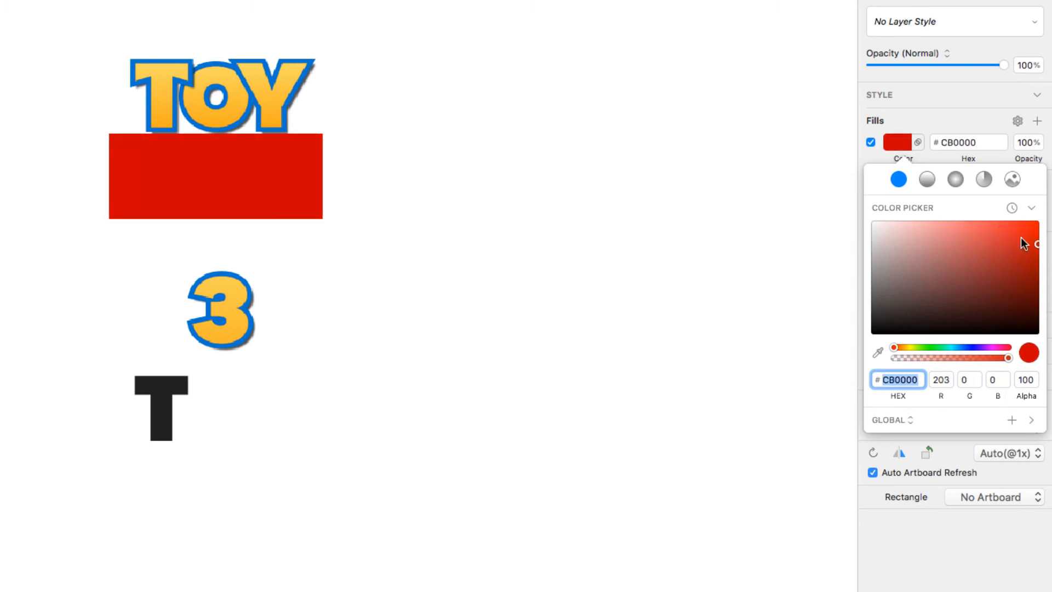
Edit the red rectangle's points, pulling the lower-right corner inward and raising the lower-left corner slightly
{"action": "double_click", "coordinate": [280, 167]}
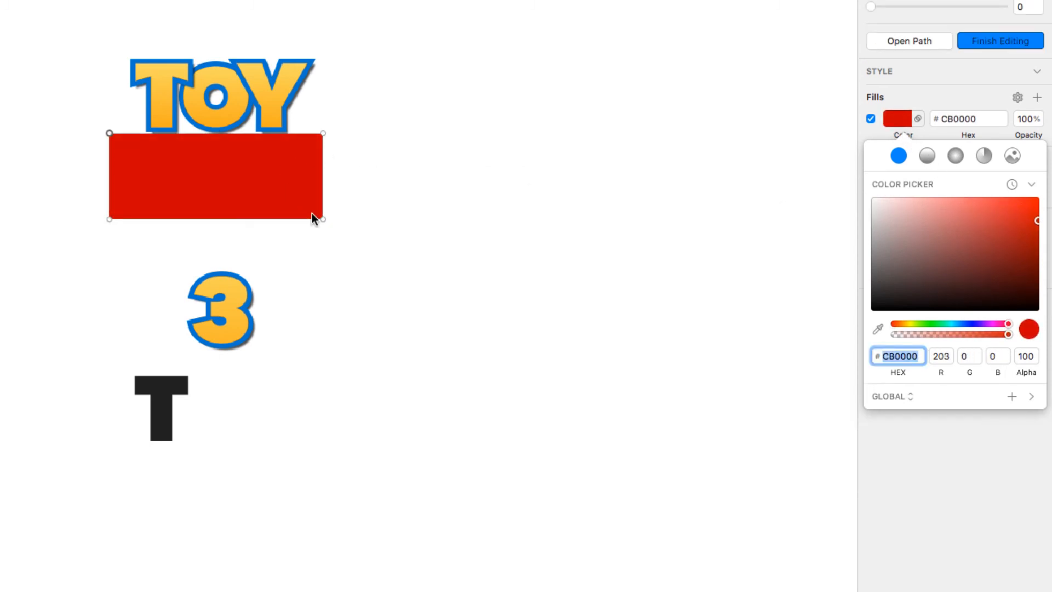
{"action": "left_click_drag", "start_coordinate": [323, 218], "coordinate": [315, 210]}
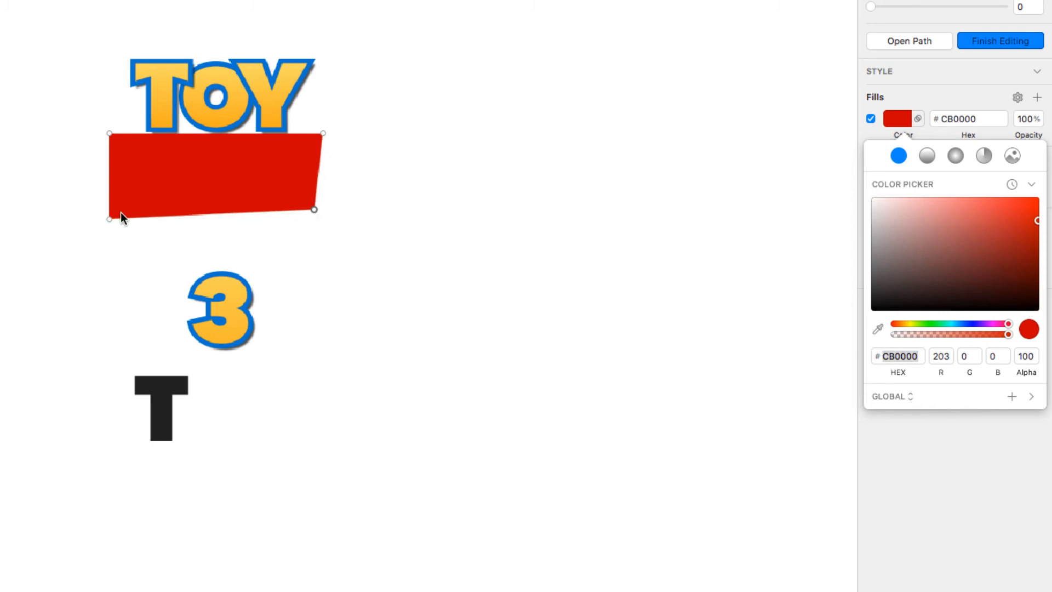
{"action": "mouse_move", "coordinate": [110, 220]}
{"action": "left_mouse_down"}
{"action": "mouse_move", "coordinate": [117, 212]}
{"action": "mouse_move", "coordinate": [105, 208]}
{"action": "mouse_move", "coordinate": [121, 211]}
{"action": "mouse_move", "coordinate": [110, 217]}
{"action": "left_mouse_up"}
{"action": "left_click", "coordinate": [34, 182]}
{"action": "key", "text": "Escape"}
Move the red shape up to overlap the base of "TOY" and send it behind the letters
{"action": "left_click", "coordinate": [147, 170]}
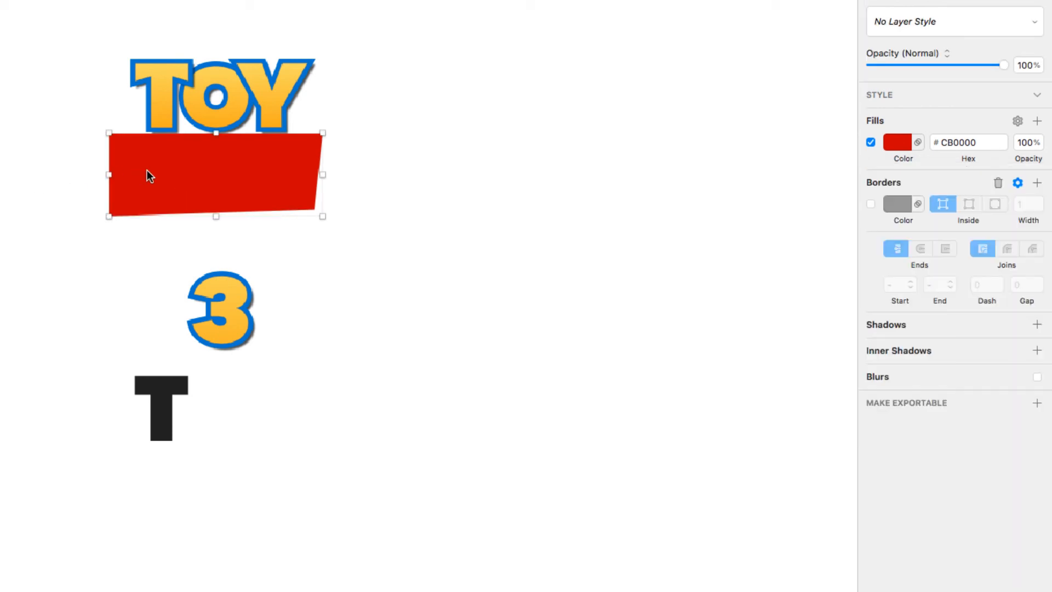
{"action": "left_click_drag", "start_coordinate": [173, 166], "coordinate": [176, 153]}
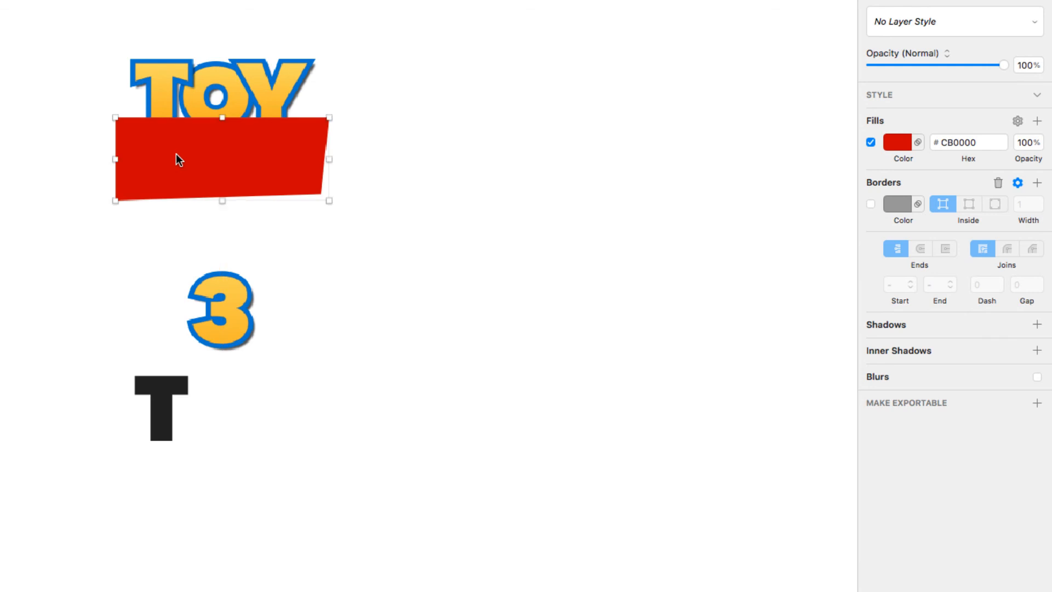
{"action": "key", "text": "alt+super+Down"}
{"action": "key", "text": "alt+super+Down"}
{"action": "key", "text": "alt+super+Down"}
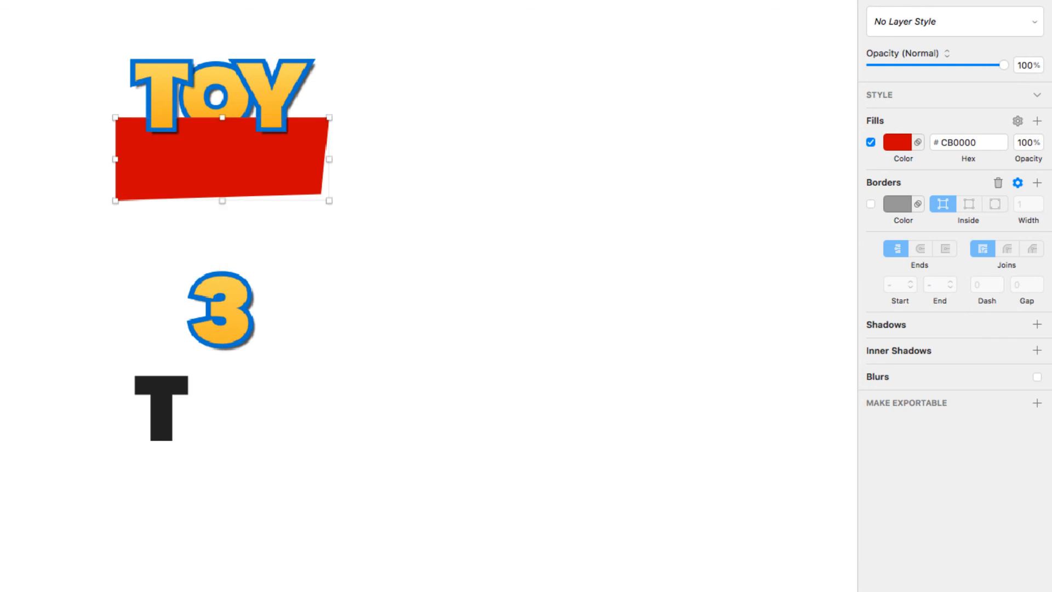
{"action": "left_click", "coordinate": [48, 144]}
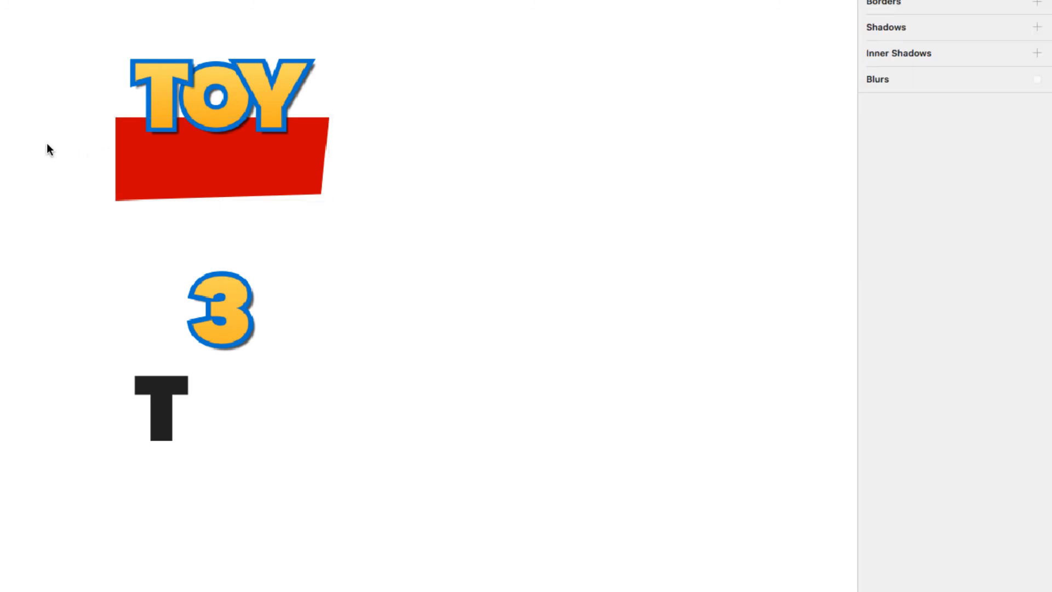
Add a text layer reading "STORY" in capitals over the red shape
{"action": "key", "text": "t"}
{"action": "left_click", "coordinate": [147, 166]}
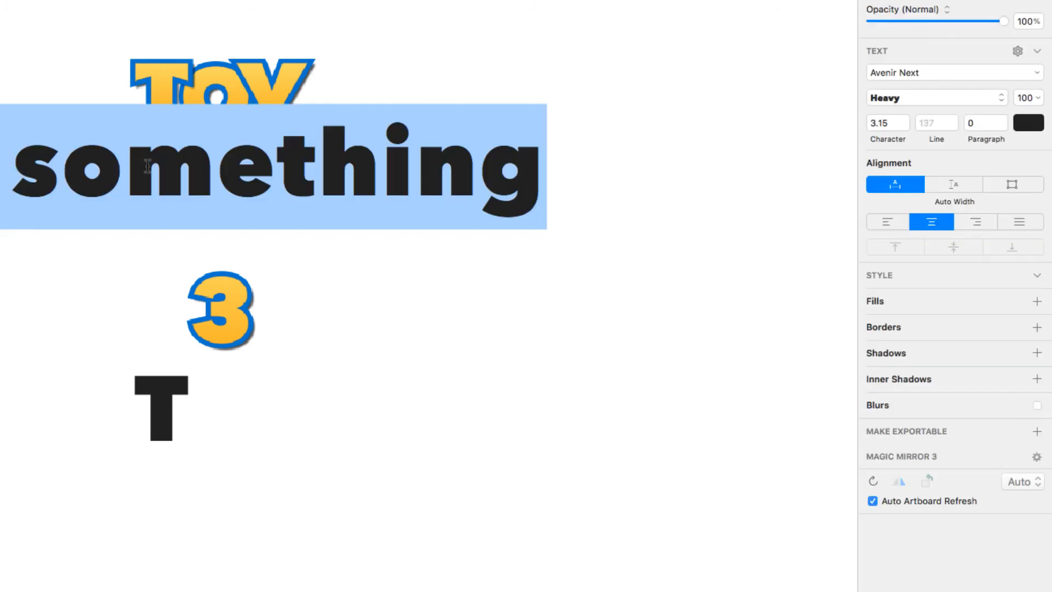
{"action": "type", "text": "story"}
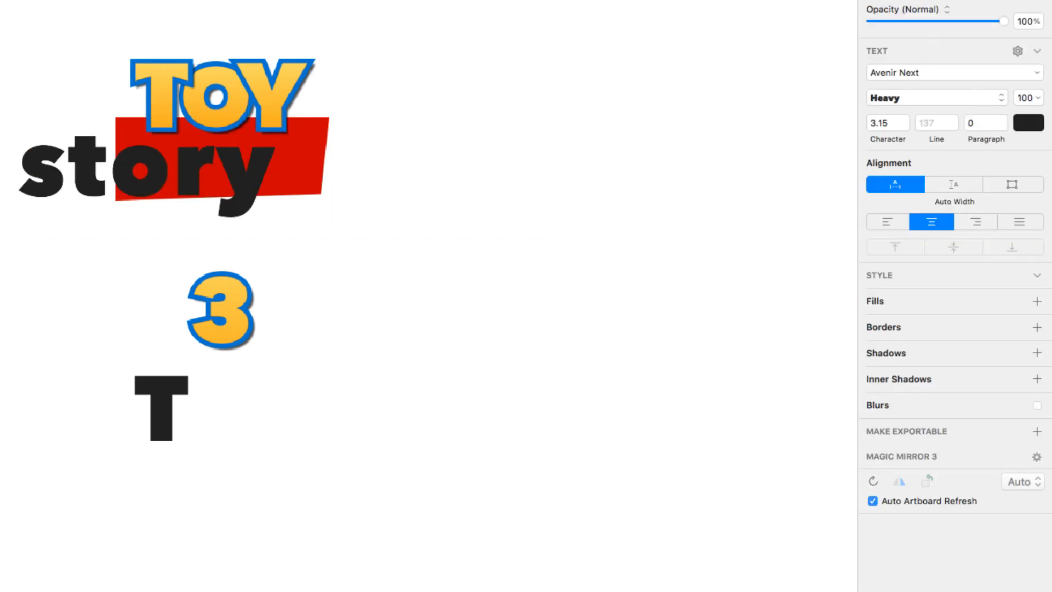
{"action": "key", "text": "BackSpace"}
{"action": "key", "text": "BackSpace"}
{"action": "key", "text": "BackSpace"}
{"action": "key", "text": "BackSpace"}
{"action": "key", "text": "BackSpace"}
{"action": "type", "text": "STORY"}
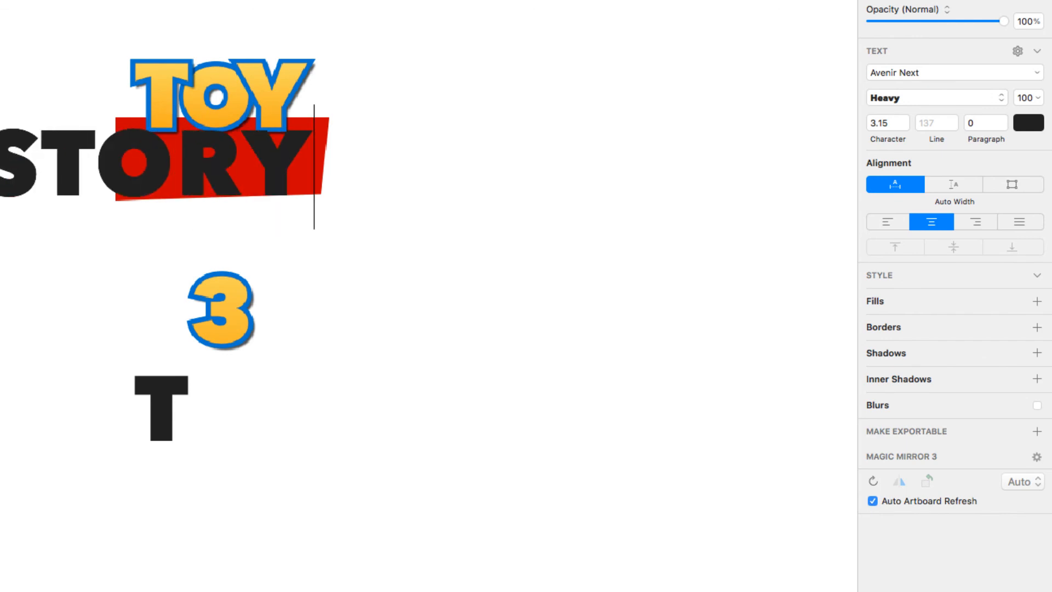
{"action": "key", "text": "Escape"}
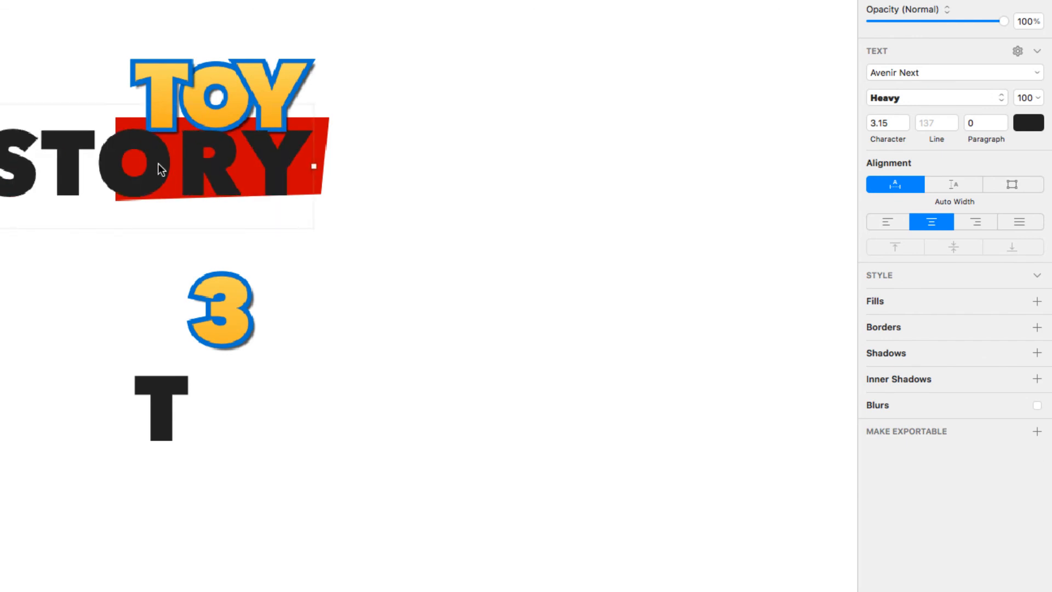
Set the "STORY" text to Bold weight and size 63, and position it on the red shape beneath "TOY"
{"action": "left_click", "coordinate": [887, 98]}
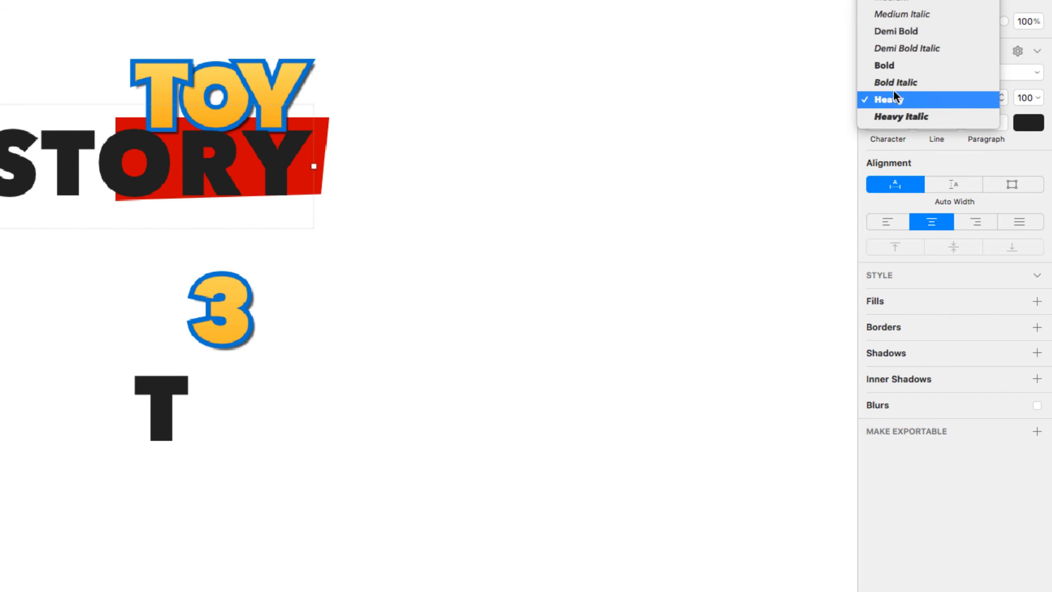
{"action": "left_click", "coordinate": [901, 34]}
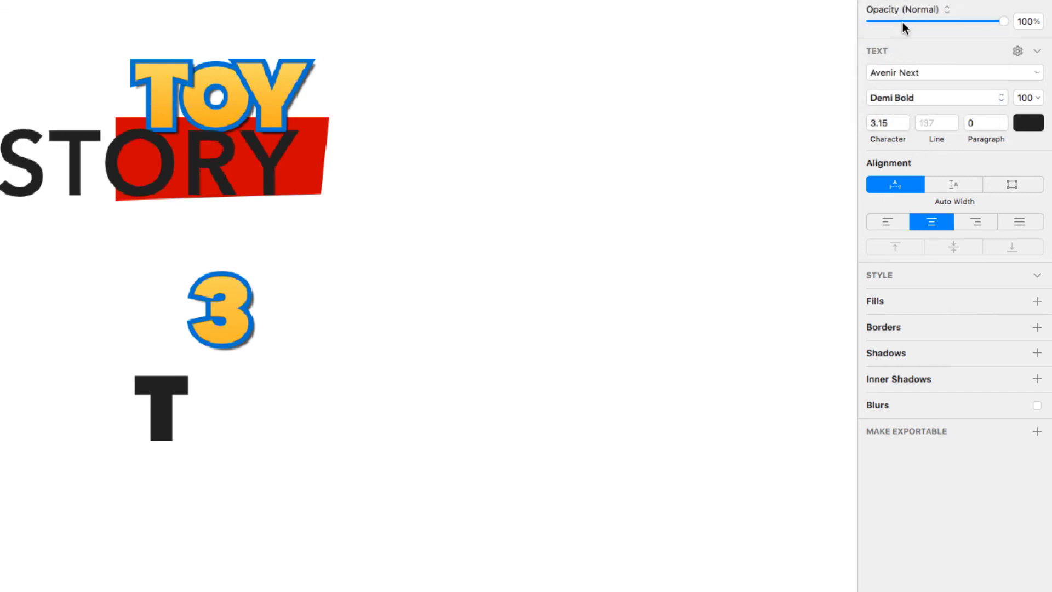
{"action": "left_click", "coordinate": [900, 98]}
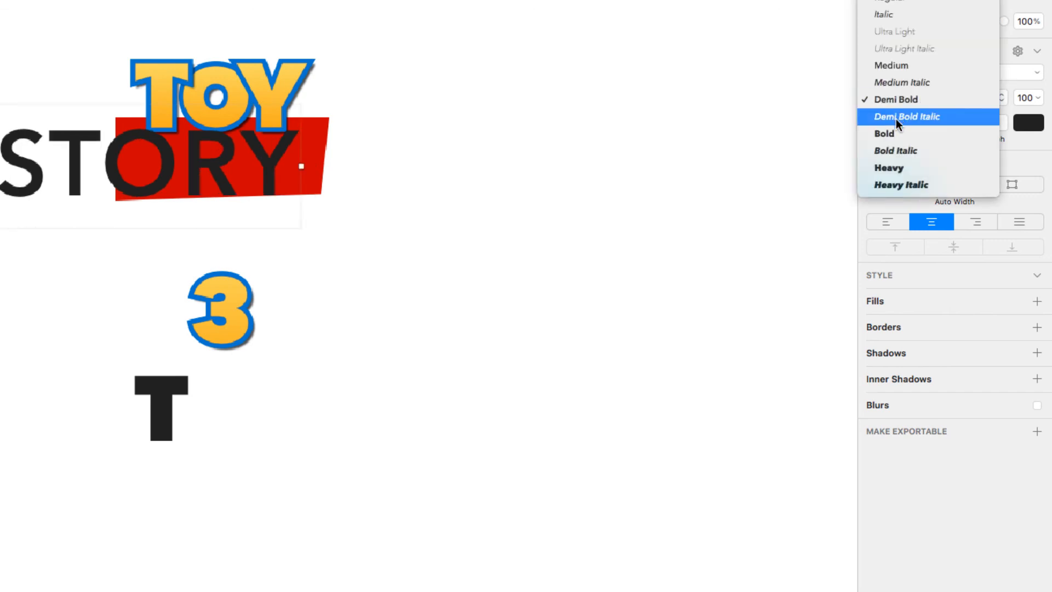
{"action": "left_click", "coordinate": [894, 131]}
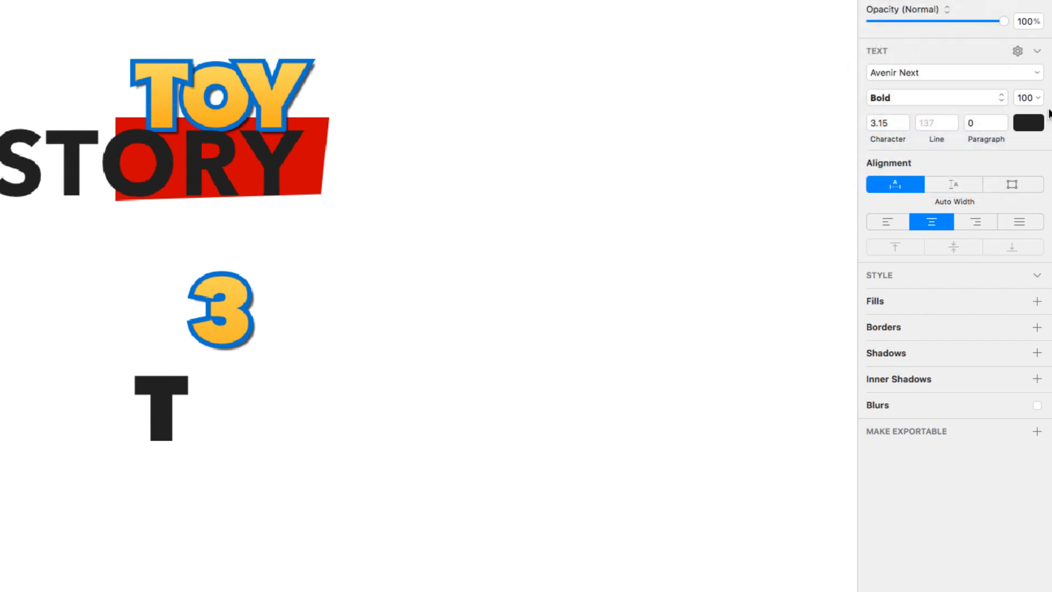
{"action": "left_click_drag", "start_coordinate": [1037, 99], "coordinate": [1017, 98]}
{"action": "left_click_drag", "start_coordinate": [185, 178], "coordinate": [255, 162]}
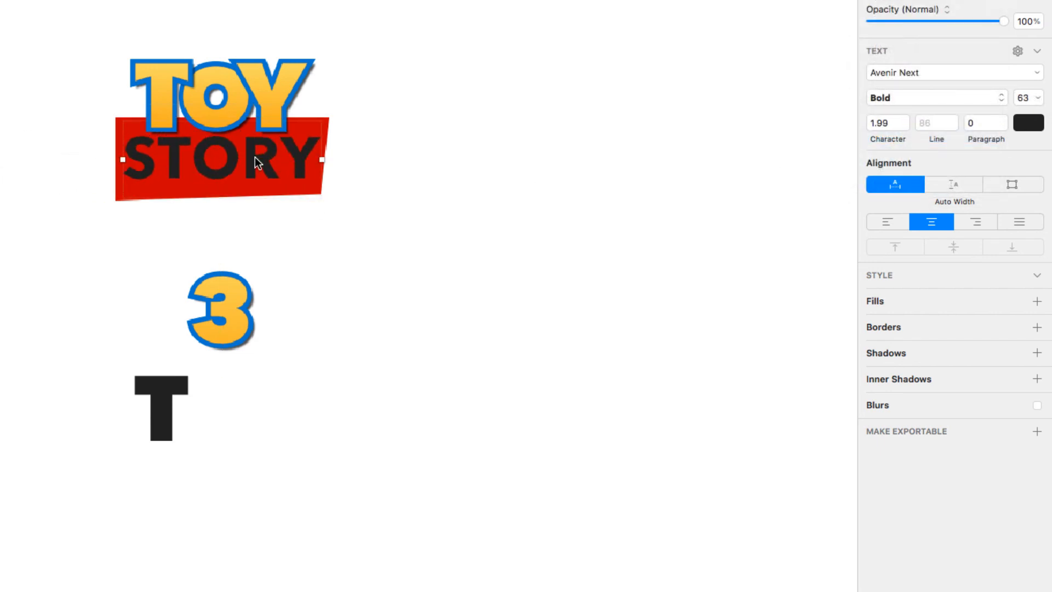
Colour "STORY" yellow F8C13D sampled from the "TOY" letters and reduce its font size to 55
{"action": "left_click", "coordinate": [1027, 124]}
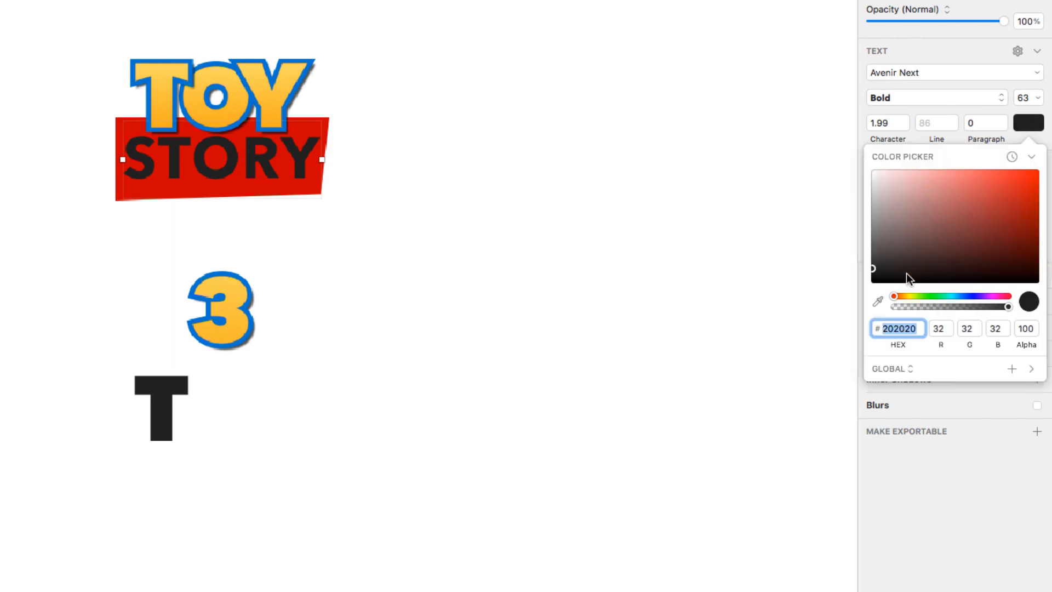
{"action": "left_click", "coordinate": [876, 300]}
{"action": "left_click", "coordinate": [263, 94]}
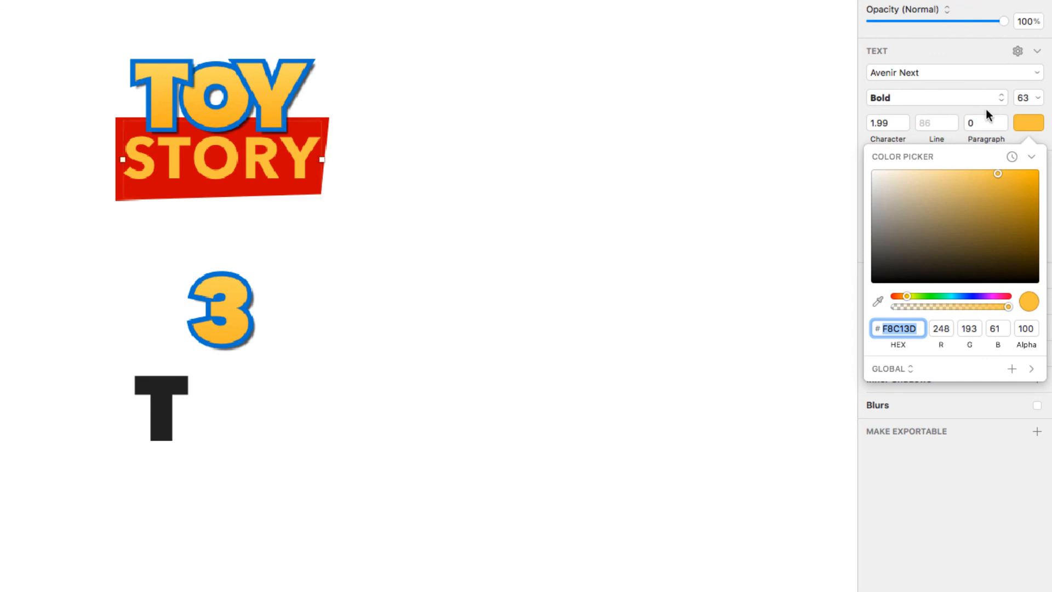
{"action": "left_click_drag", "start_coordinate": [1035, 97], "coordinate": [1019, 104]}
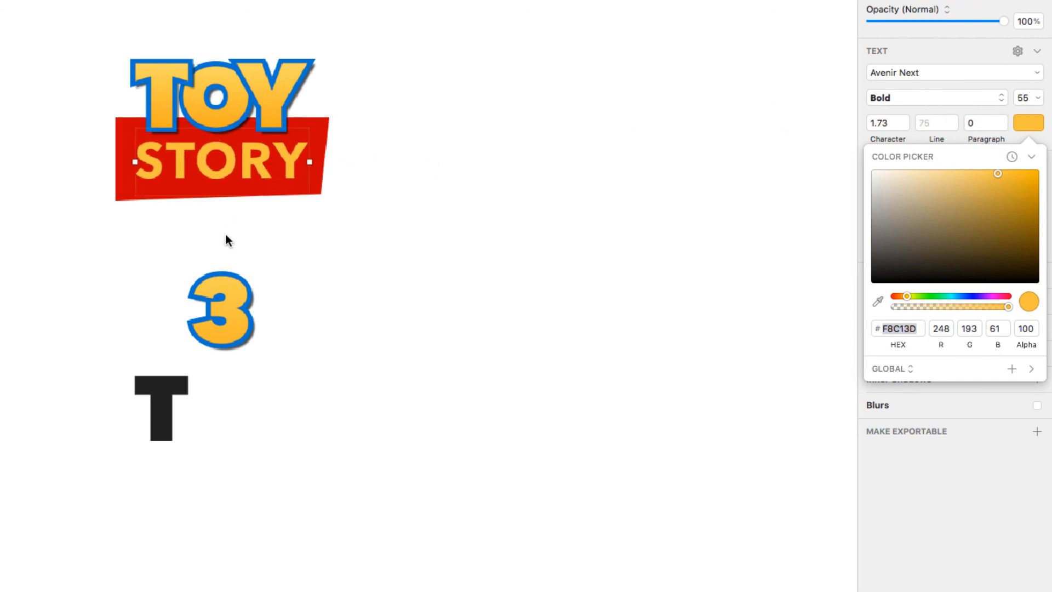
Move the "3" up to overlap the red shape's lower edge and group all the logo pieces, leaving out the black "T"
{"action": "left_click_drag", "start_coordinate": [226, 275], "coordinate": [223, 205]}
{"action": "left_click_drag", "start_coordinate": [17, 3], "coordinate": [403, 319]}
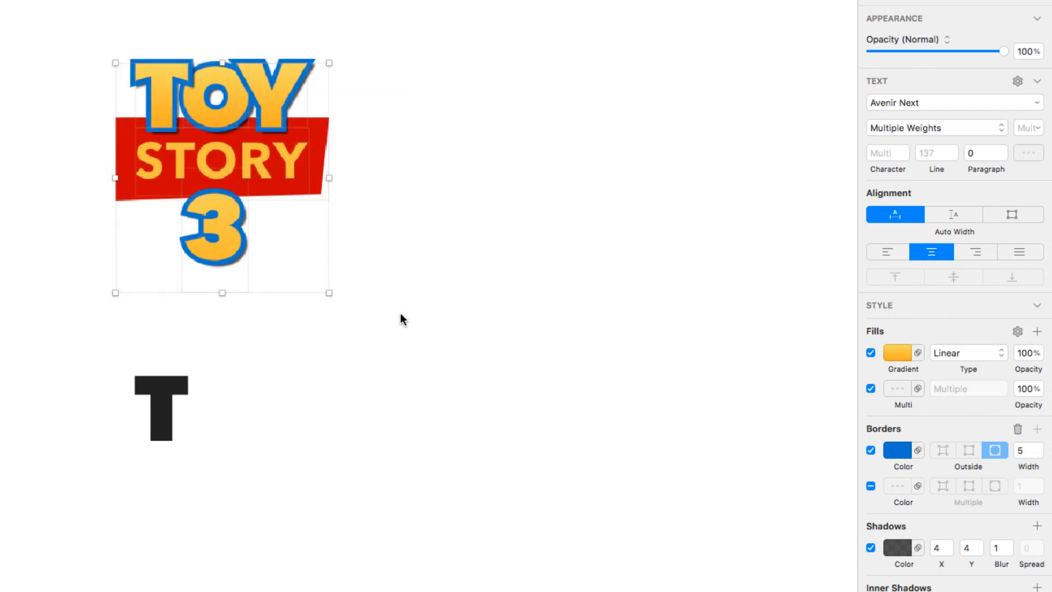
{"action": "key", "text": "super+g"}
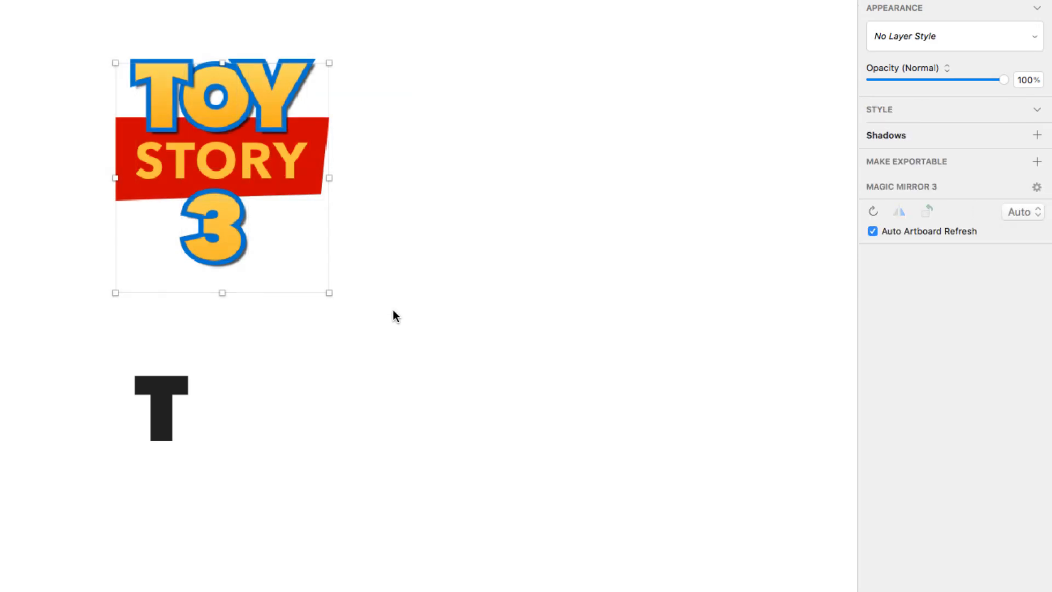
Move the logo group onto the Toy Story character picture, placing it in the picture's upper-left corner
{"action": "left_click_drag", "start_coordinate": [297, 180], "coordinate": [754, 210]}
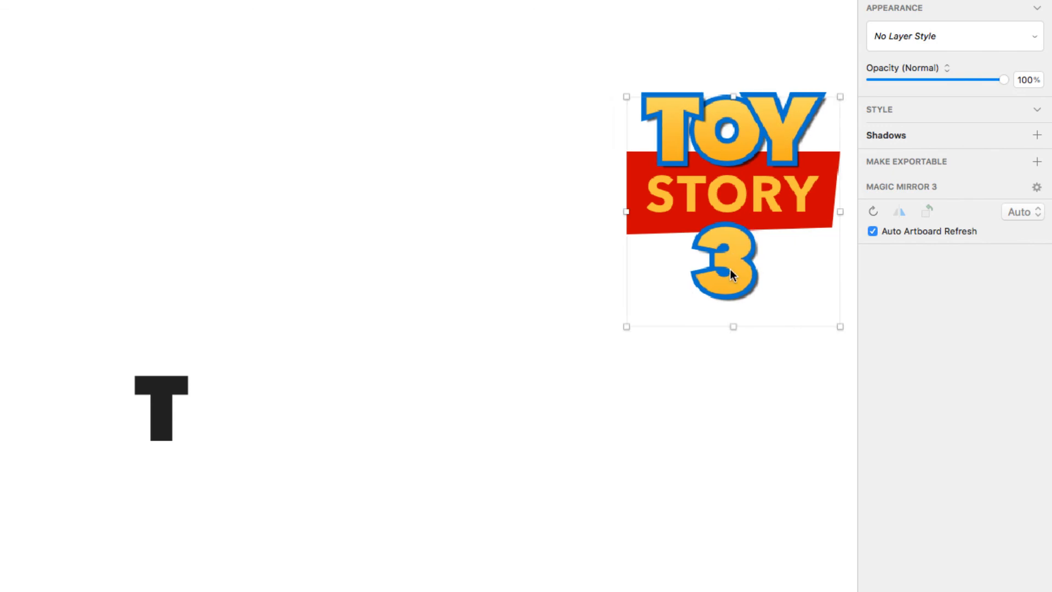
{"action": "scroll", "coordinate": [730, 269], "scroll_direction": "down", "scroll_amount": 3}
{"action": "left_click_drag", "start_coordinate": [725, 397], "coordinate": [1, 302]}
{"action": "left_click_drag", "start_coordinate": [35, 123], "coordinate": [451, 70]}
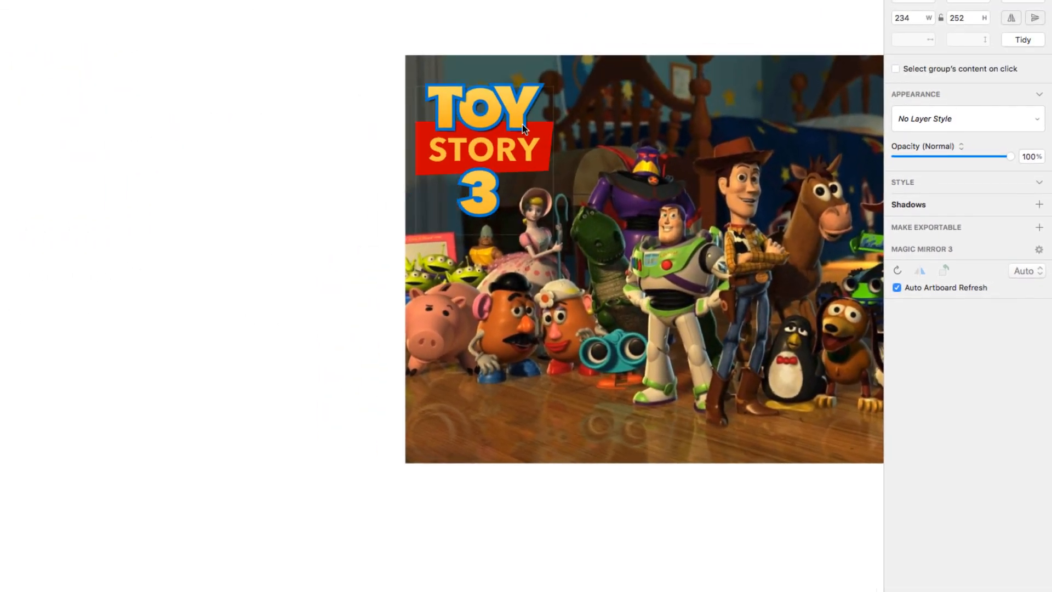
{"action": "left_click_drag", "start_coordinate": [512, 129], "coordinate": [490, 124]}
{"action": "left_click_drag", "start_coordinate": [695, 284], "coordinate": [427, 288]}
{"action": "left_click", "coordinate": [816, 321]}
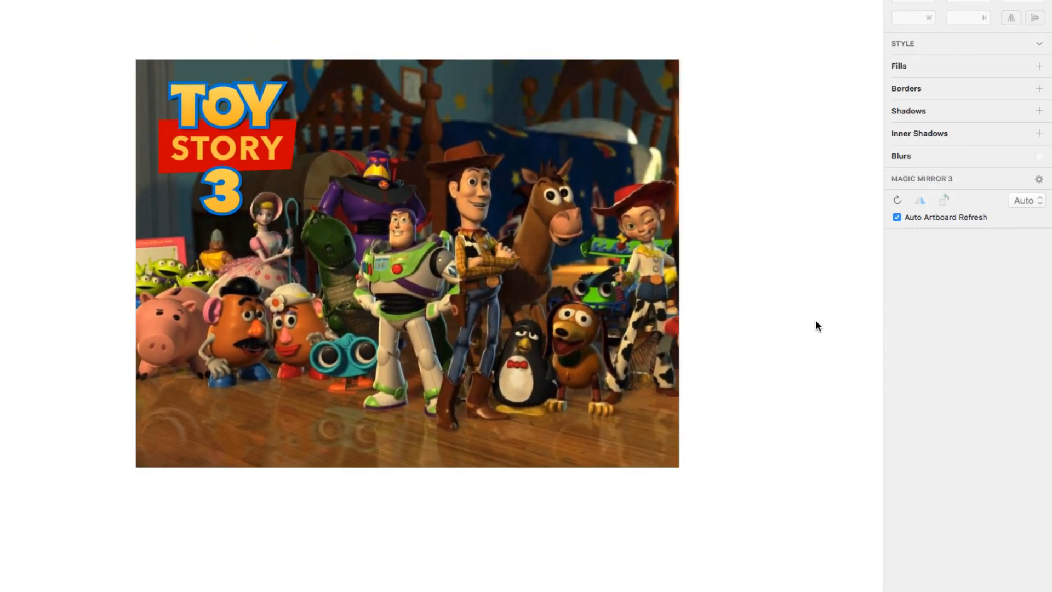